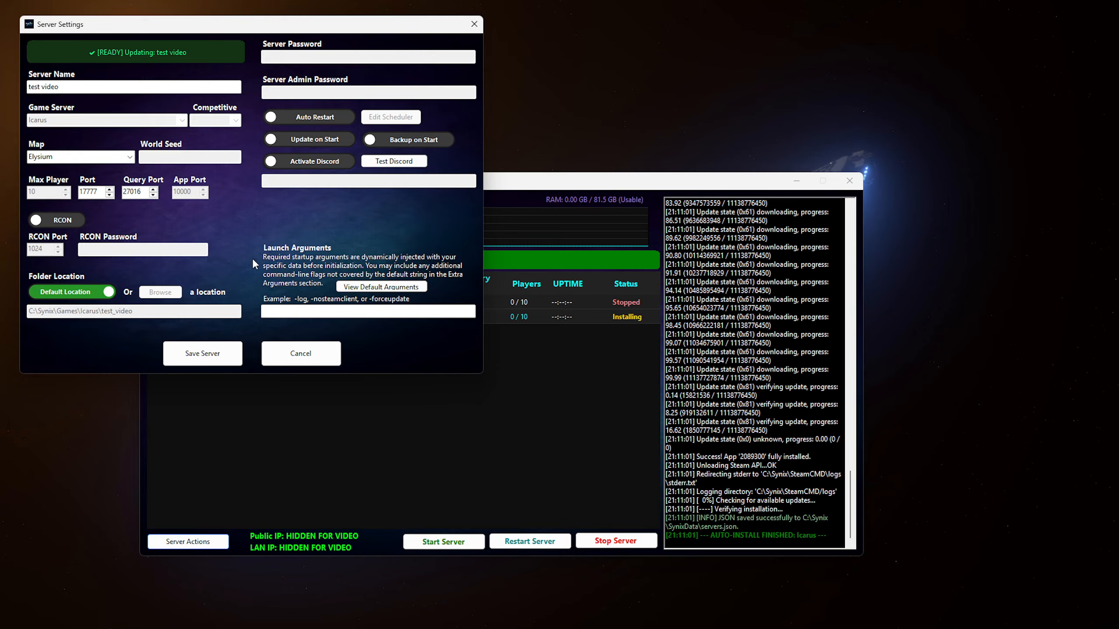
# - Close Server Settings and start the Icarus test video server on ports 17777/27016
pyautogui.click(306, 353)
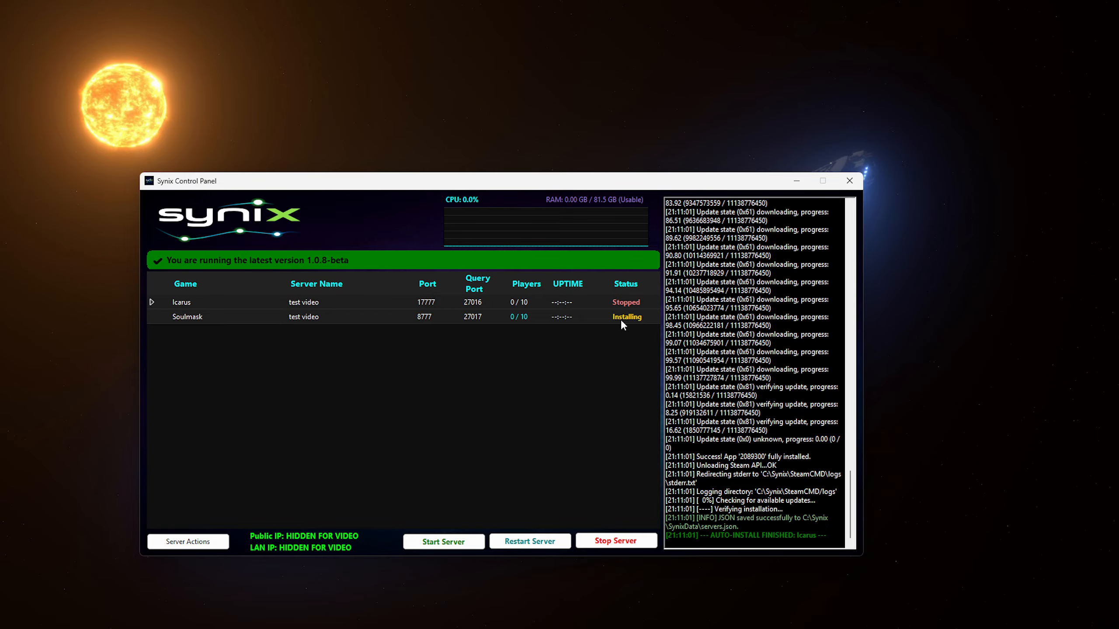
pyautogui.click(429, 544)
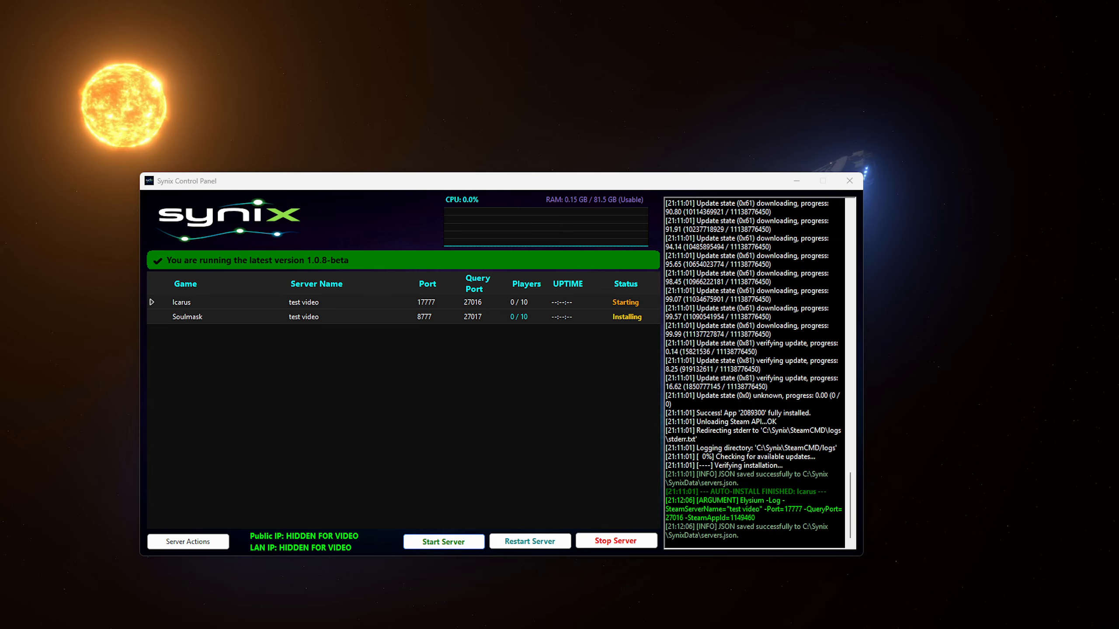
# - Bring the IcarusServer console onto the main monitor, positioned so its IP details show
pyautogui.moveTo(0, 159); pyautogui.dragTo(794, 289)
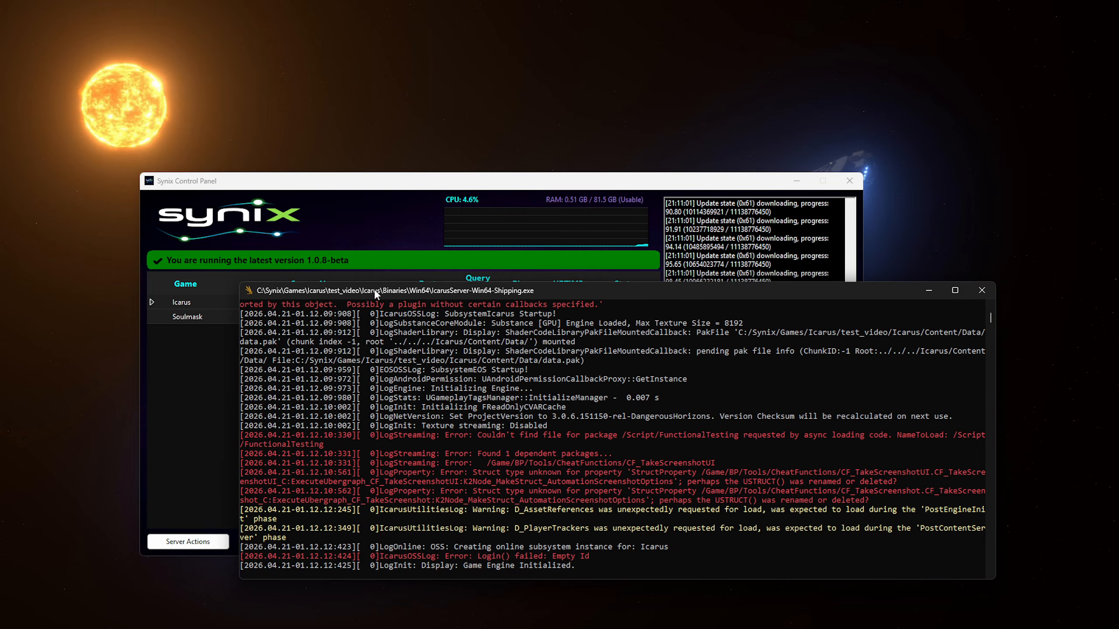
pyautogui.moveTo(378, 296); pyautogui.dragTo(448, 272)
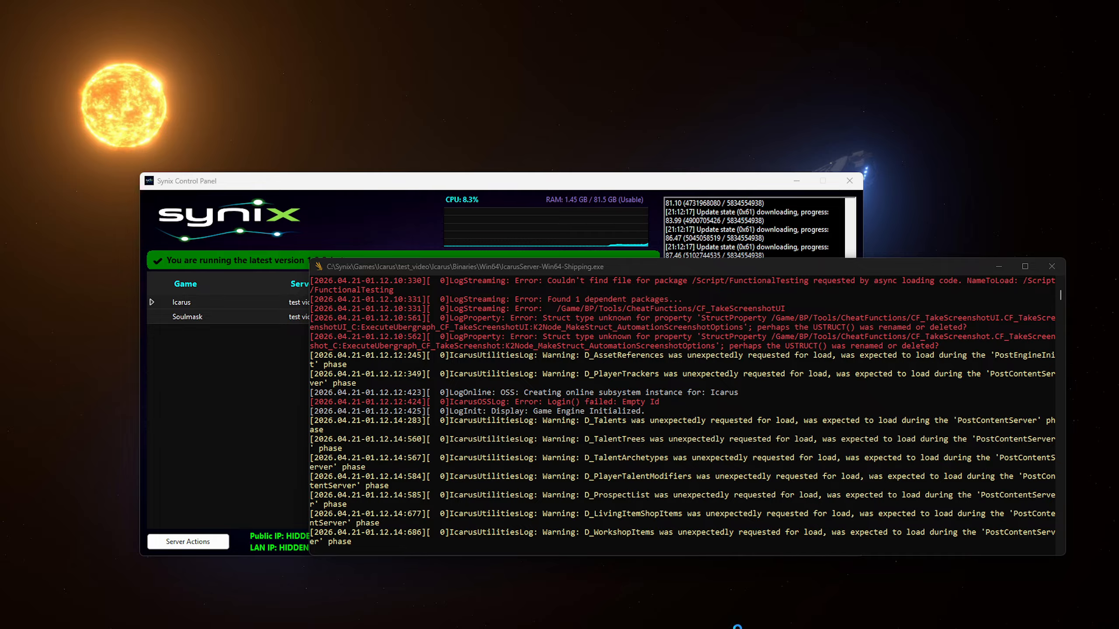
pyautogui.moveTo(640, 624)
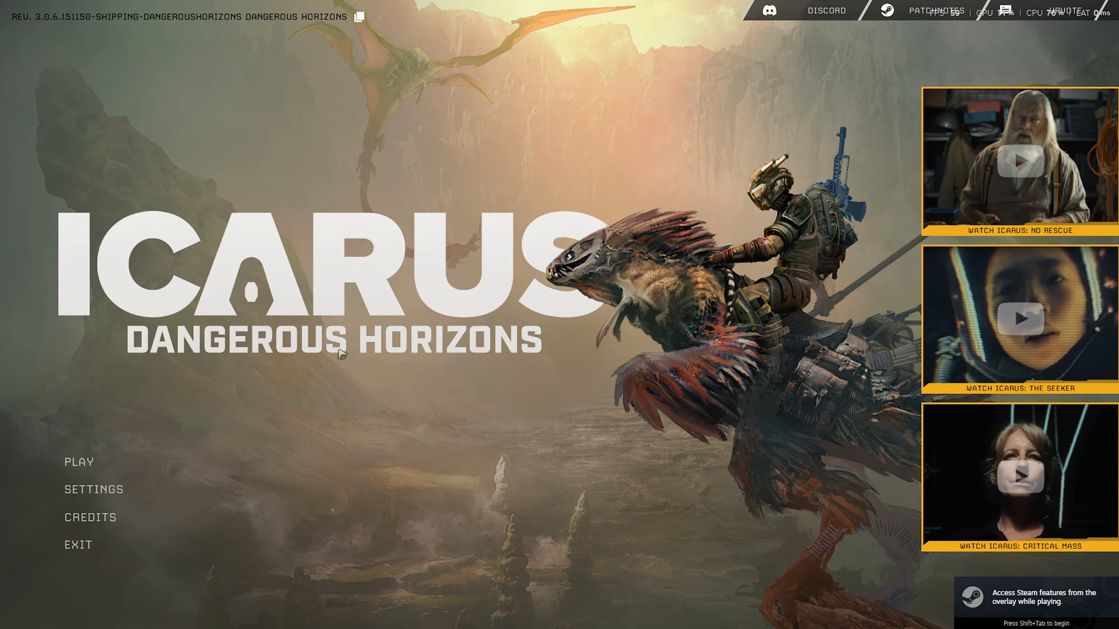
# - From the Icarus title screen, select the level 60 character and open the Join Prospect browser
pyautogui.click(112, 470)
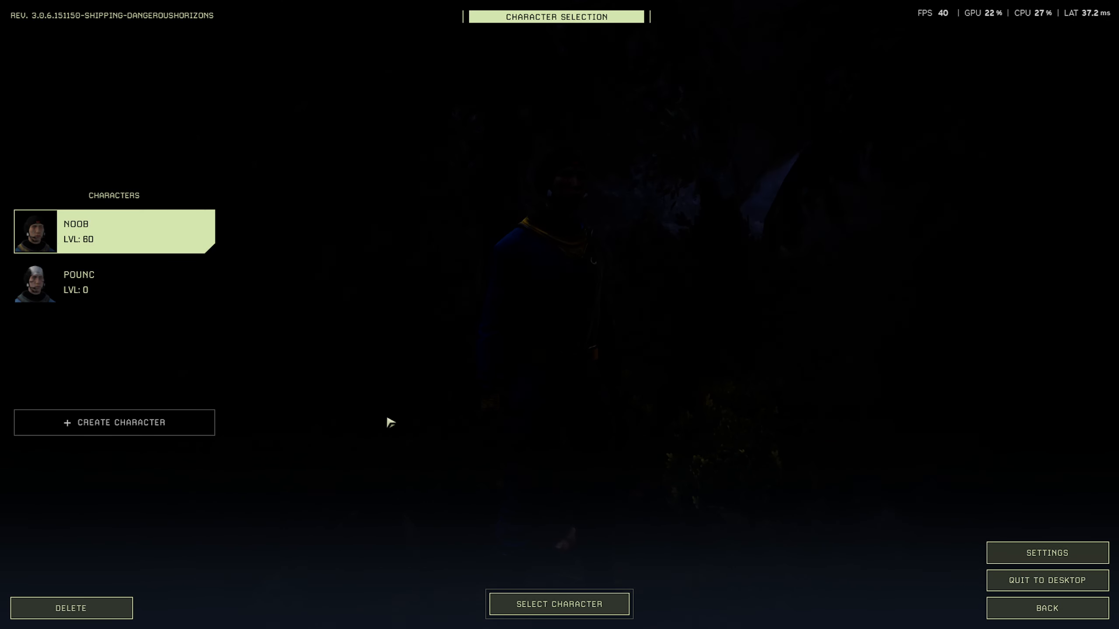
pyautogui.click(532, 598)
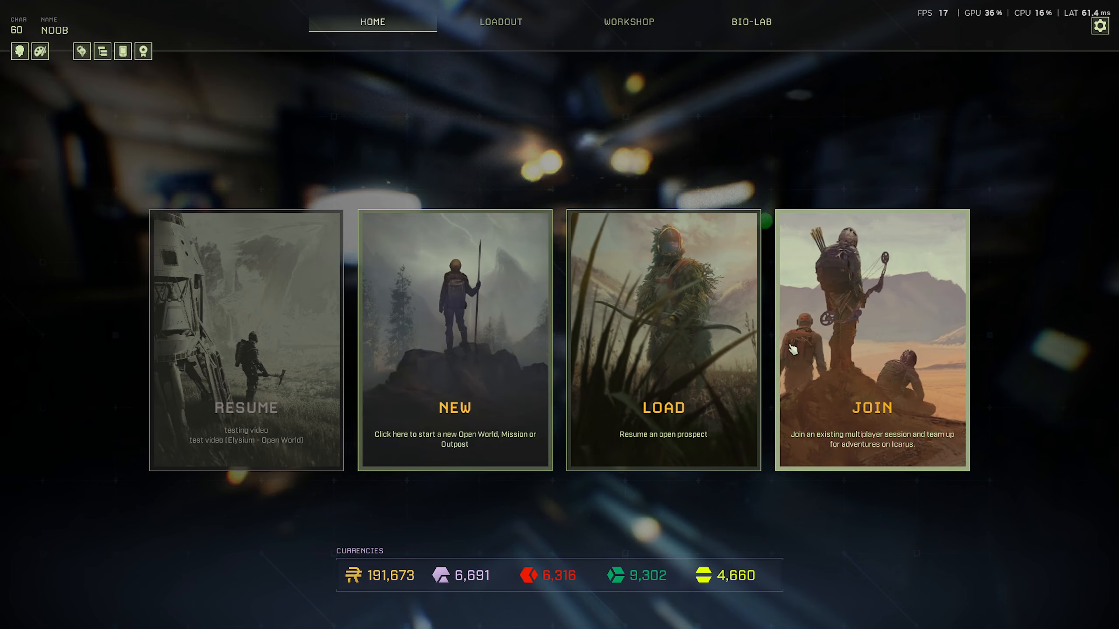
pyautogui.click(793, 348)
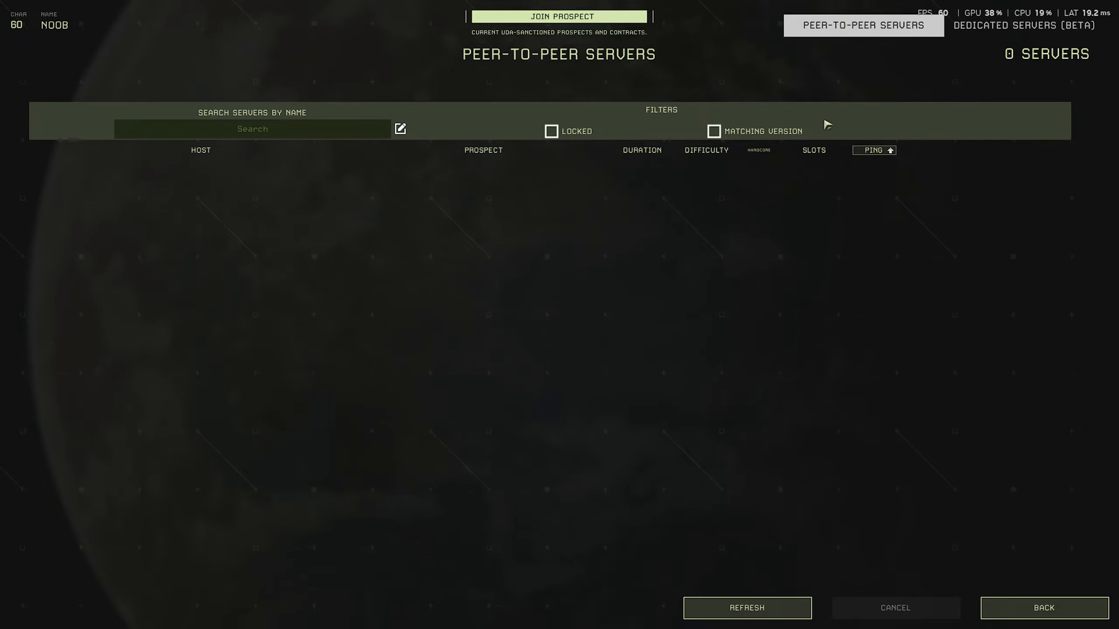
# - List LAN servers under Dedicated Servers (Beta) and try TEST VIDEO, declining the join prompt
pyautogui.click(1007, 27)
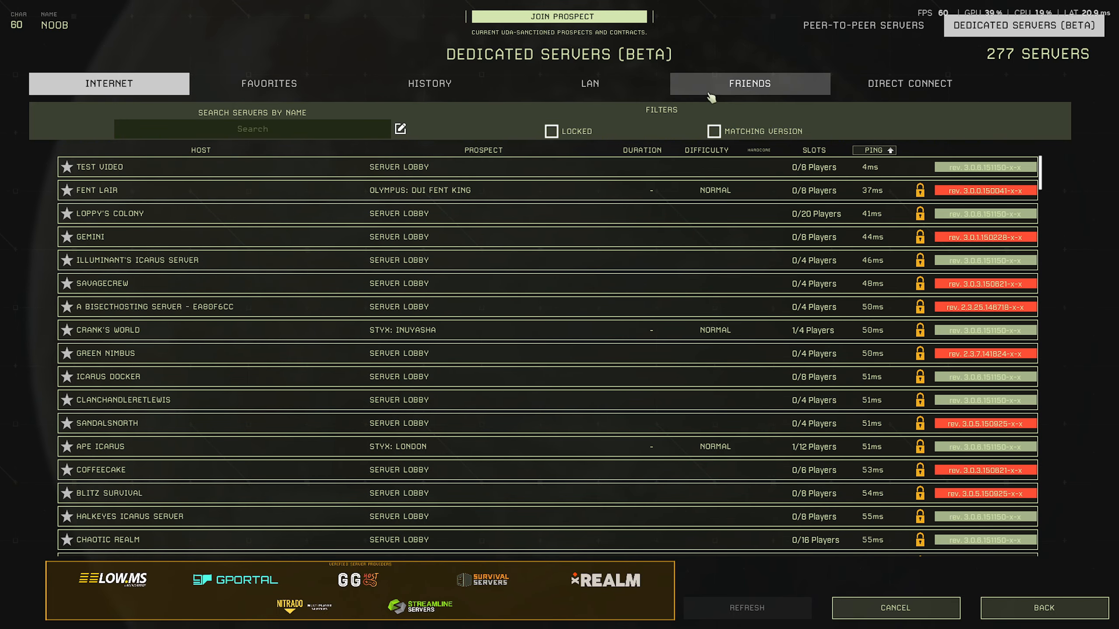
pyautogui.click(595, 85)
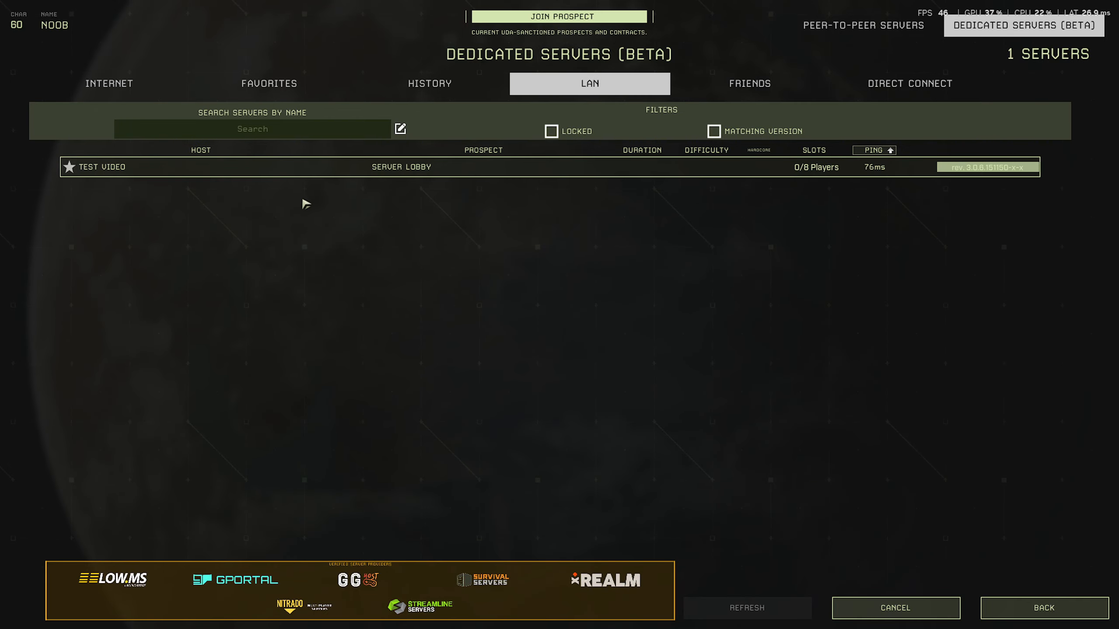
pyautogui.doubleClick(446, 171)
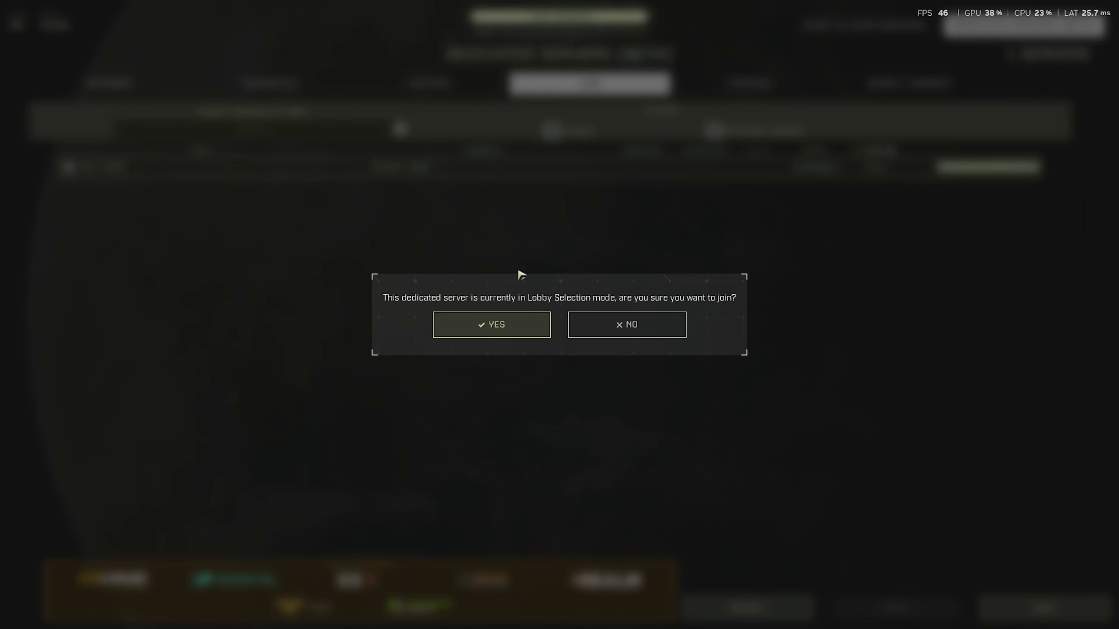
pyautogui.click(666, 323)
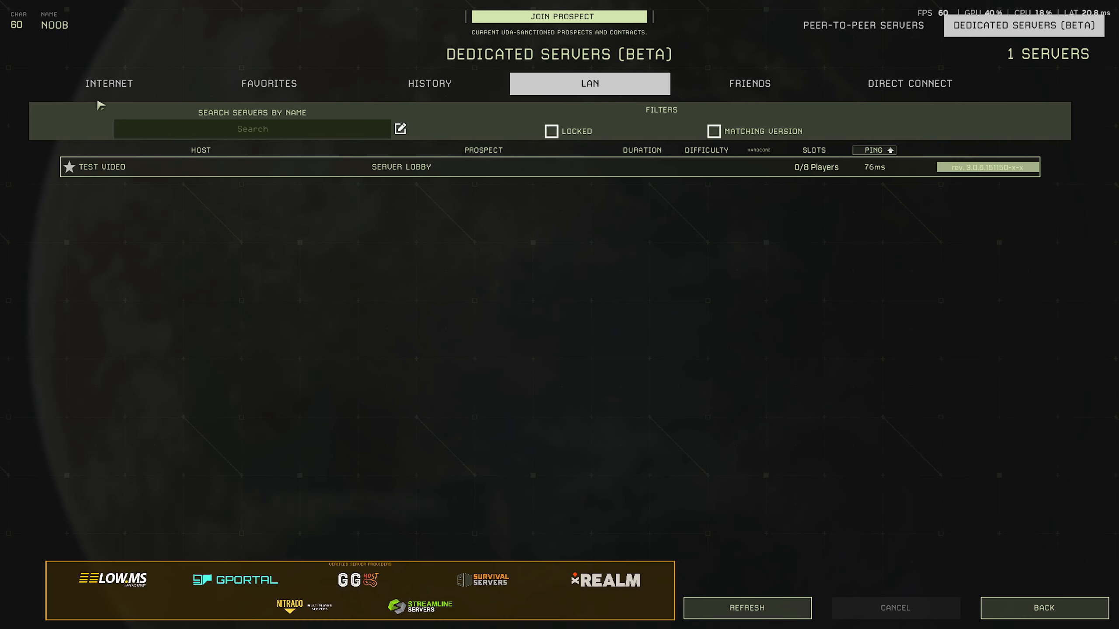
# - Check the internet listings, then return to LAN and join the TEST VIDEO server
pyautogui.click(108, 85)
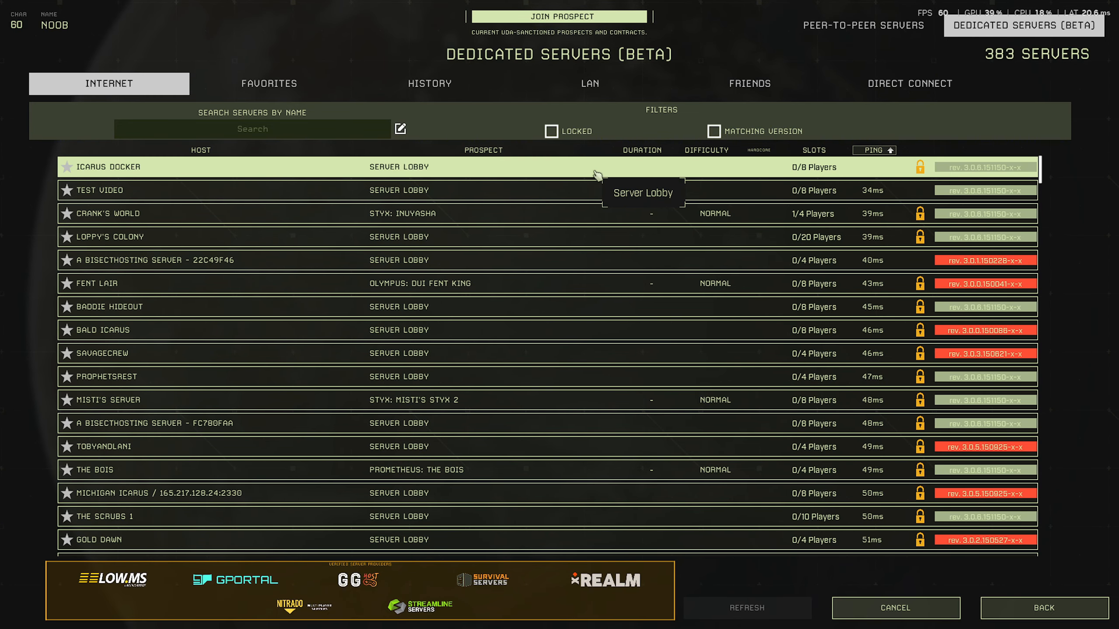
pyautogui.click(598, 97)
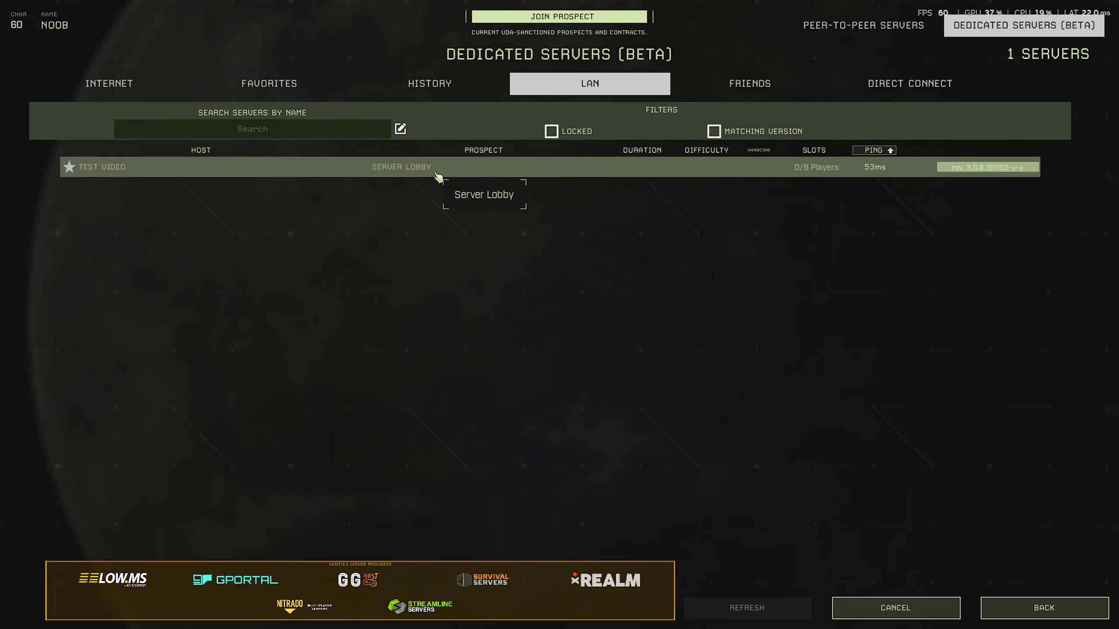
pyautogui.doubleClick(440, 176)
pyautogui.click(484, 329)
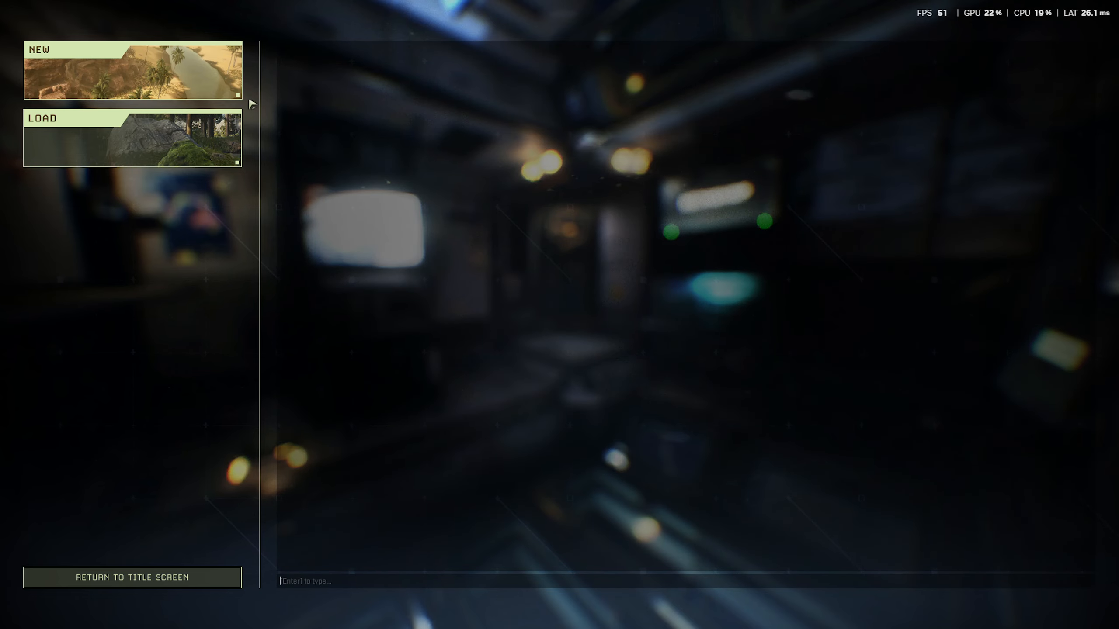
# - Choose a new Open World prospect on the Elysium map and accept its level 30 warning
pyautogui.click(210, 74)
pyautogui.click(385, 54)
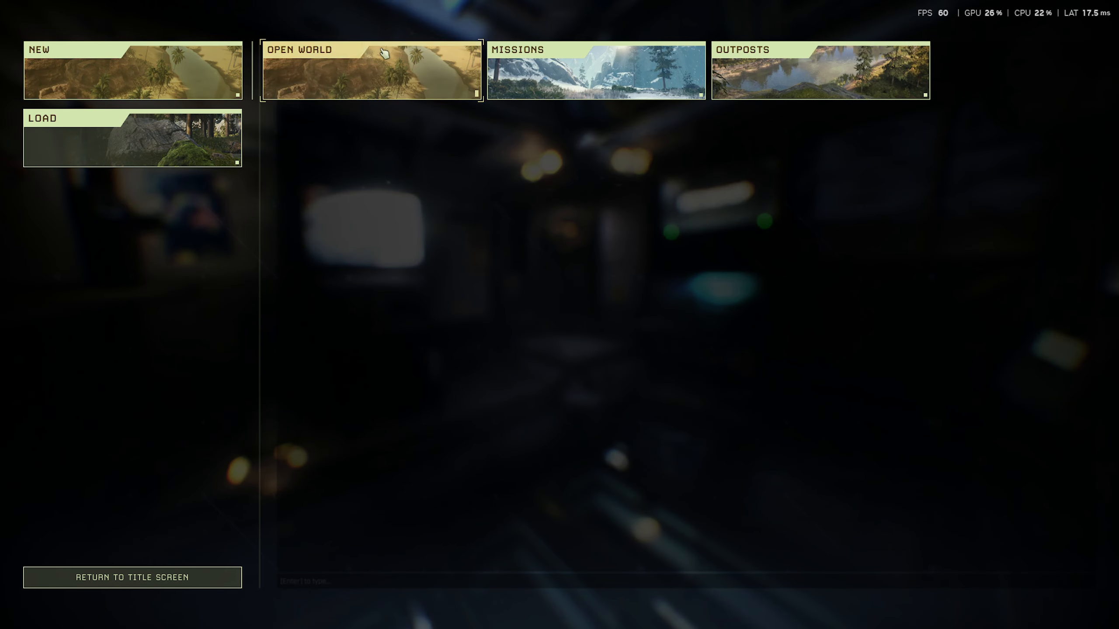
pyautogui.click(366, 68)
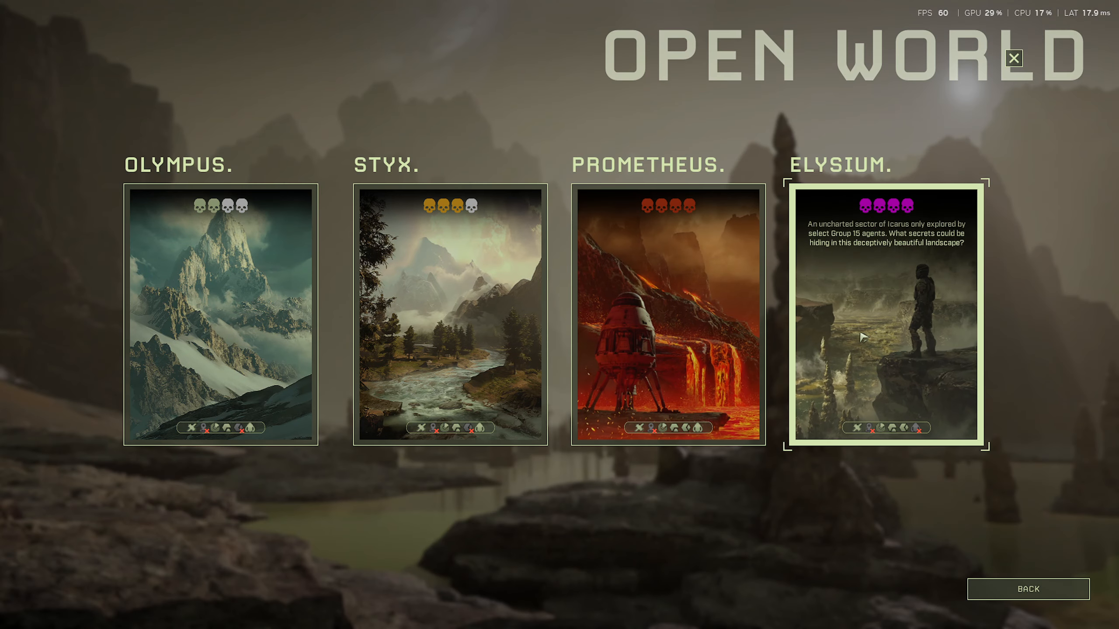
pyautogui.click(862, 337)
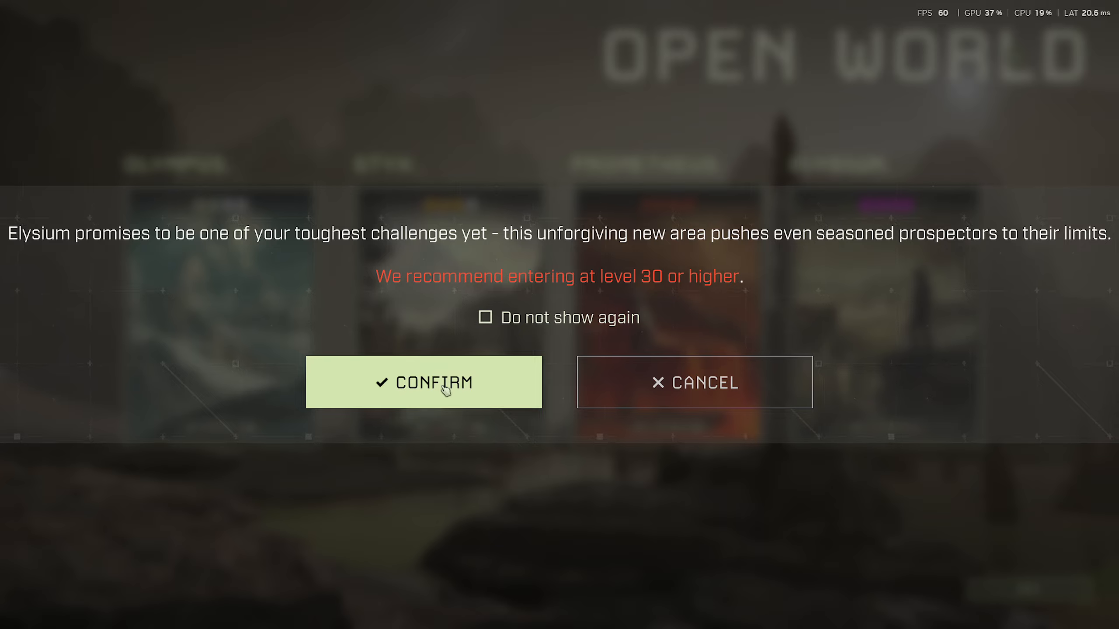
pyautogui.click(489, 388)
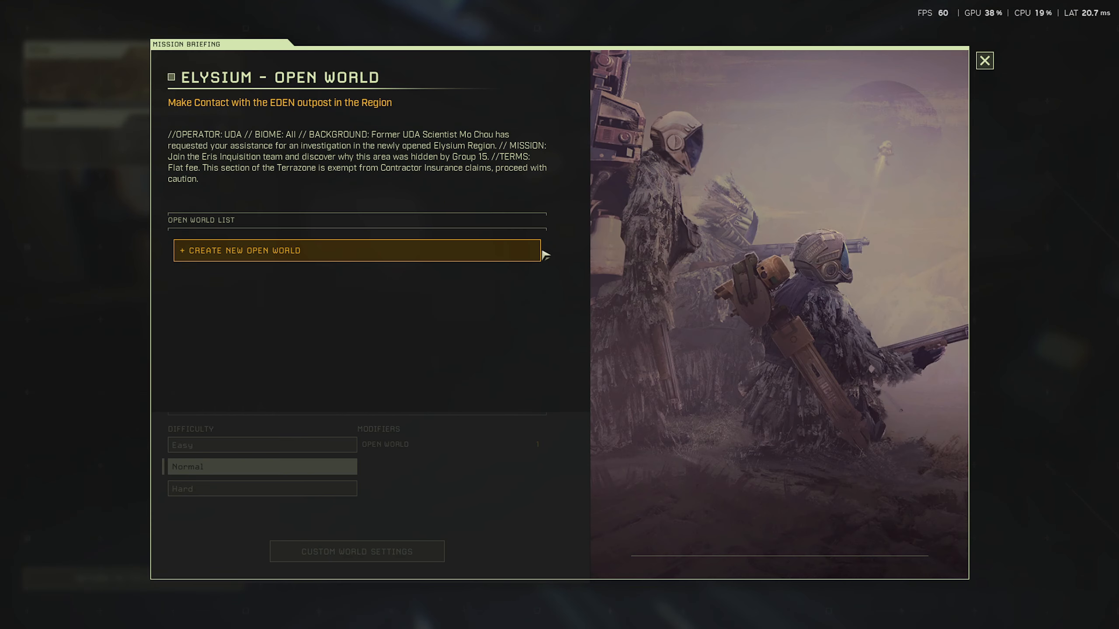
# - Create a new open world named 'test video' and claim the prospect
pyautogui.click(320, 250)
pyautogui.click(788, 503)
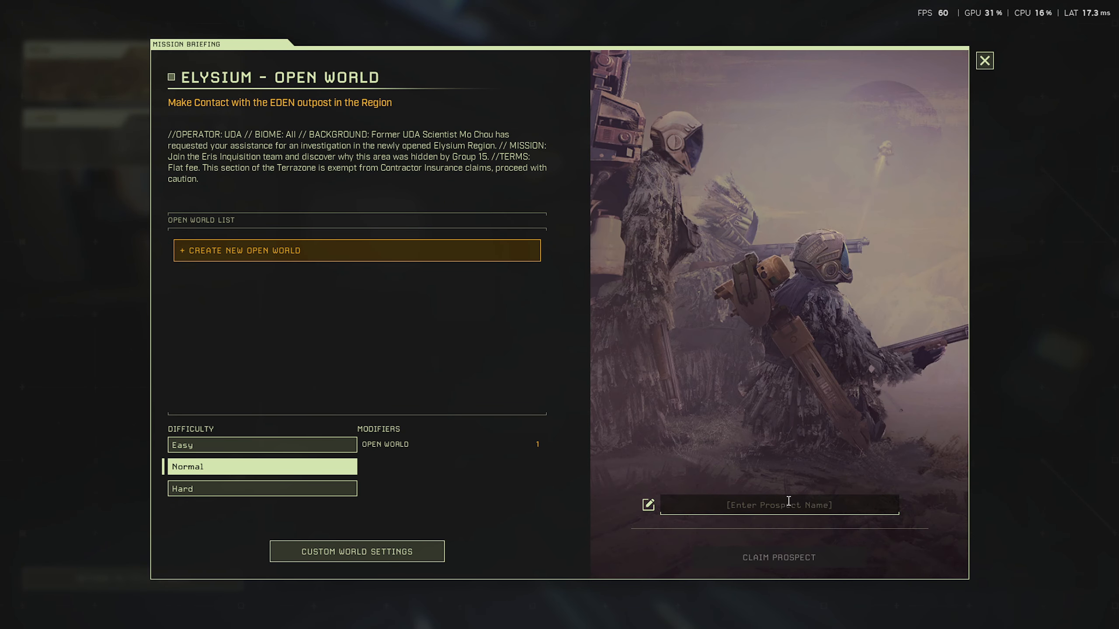
pyautogui.write('tes')
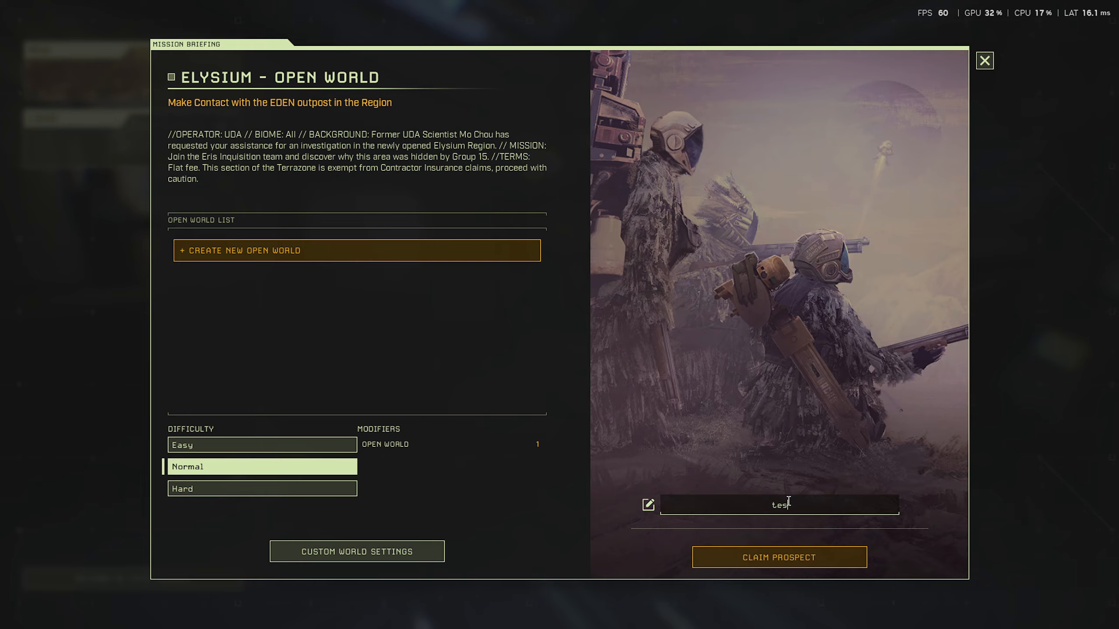
pyautogui.write('t video')
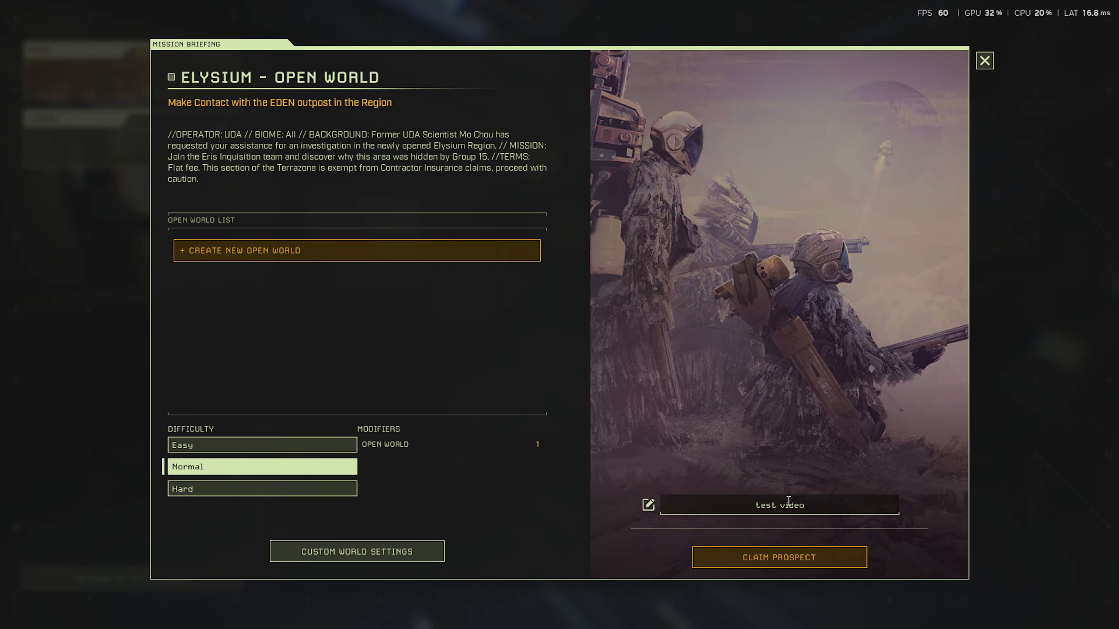
pyautogui.click(800, 558)
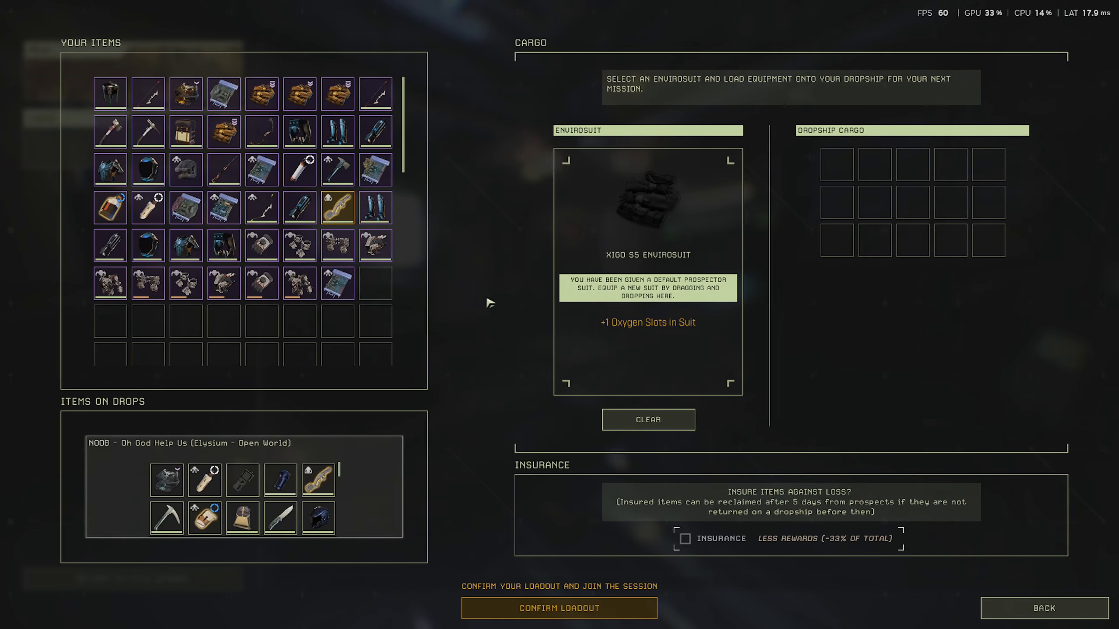
# - Confirm the loadout, drop into the Elysium zone and confirm joining the prospect
pyautogui.click(628, 603)
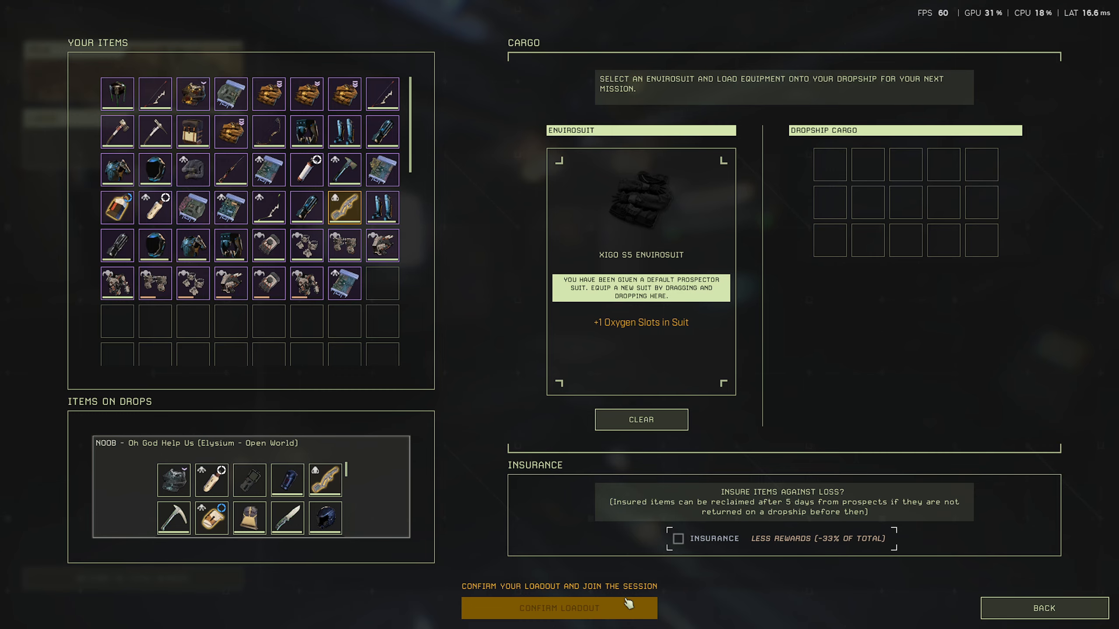
pyautogui.click(695, 430)
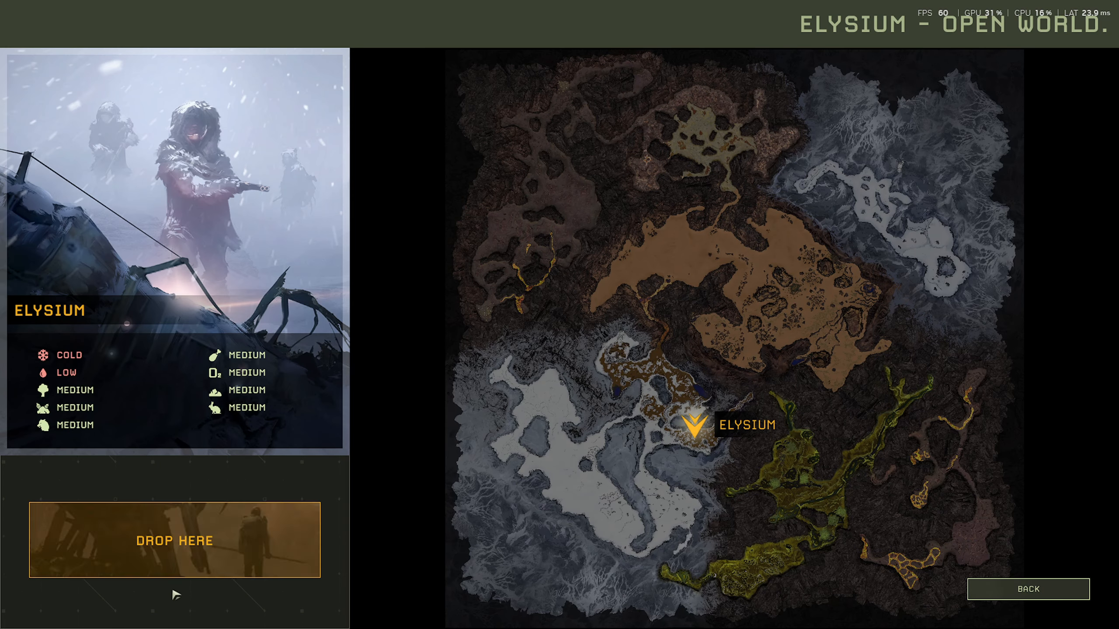
pyautogui.click(186, 566)
pyautogui.click(414, 358)
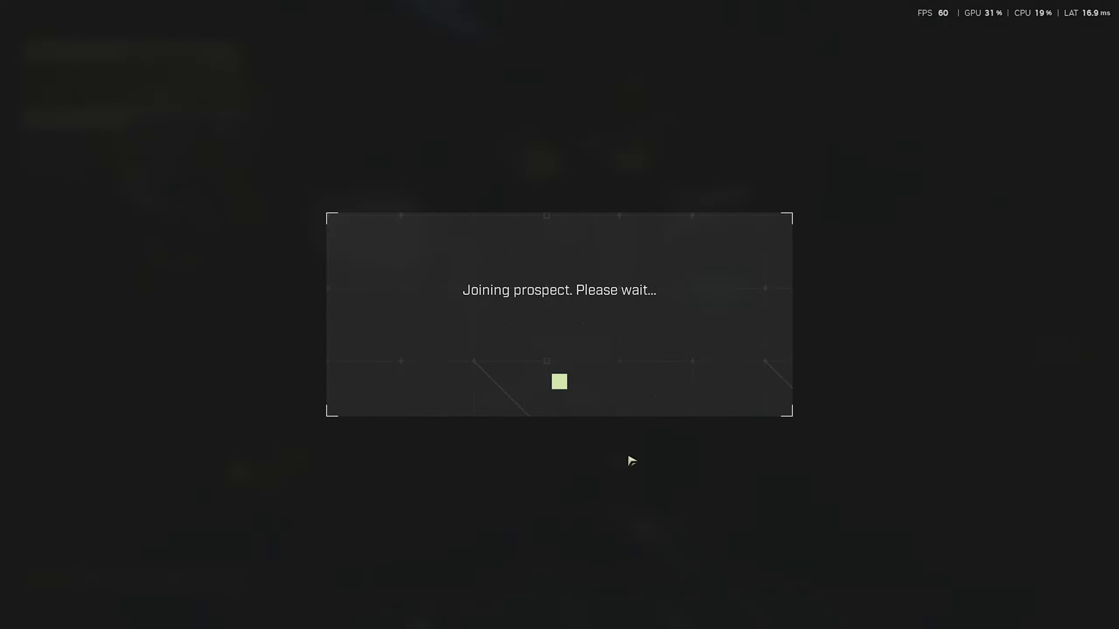
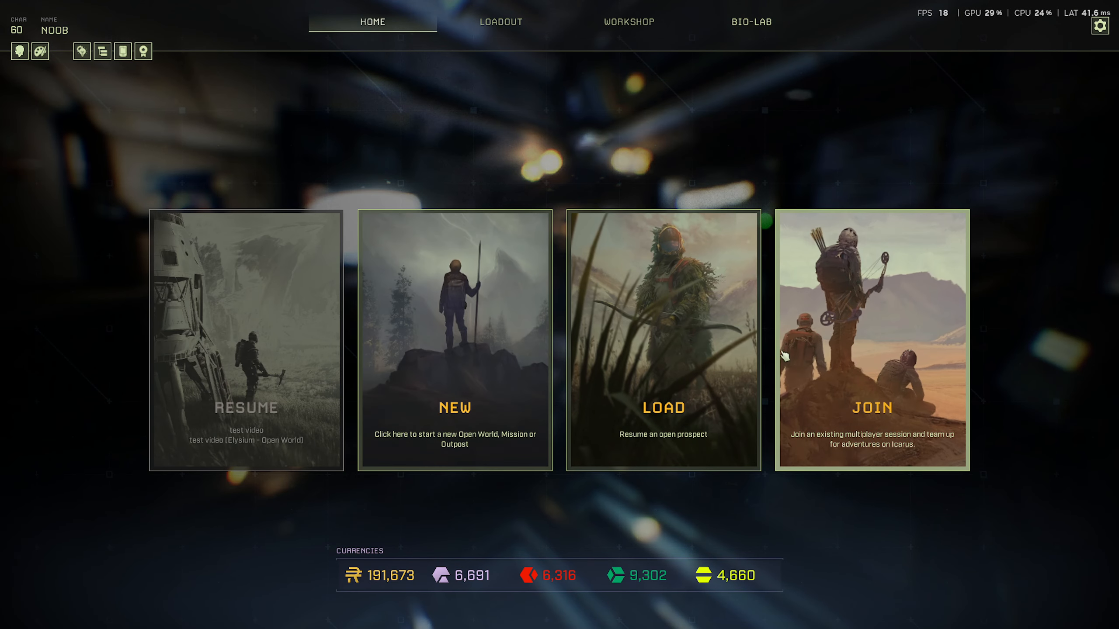
# - Join the TEST VIDEO dedicated server's Elysium open world prospect from the Dedicated Servers (Beta) list
pyautogui.click(789, 379)
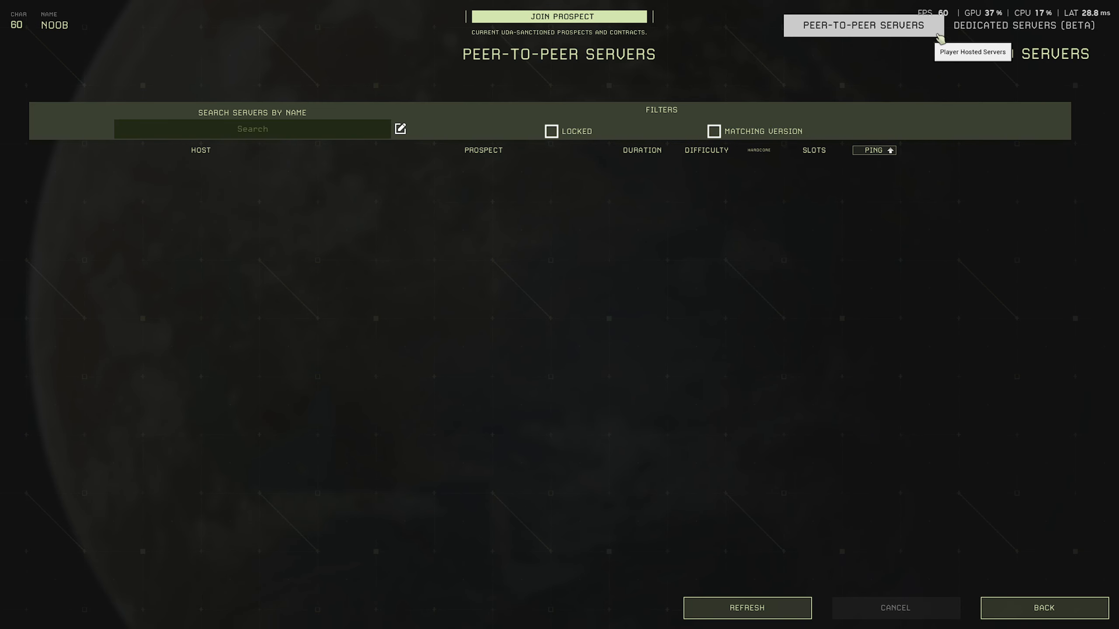
pyautogui.click(960, 27)
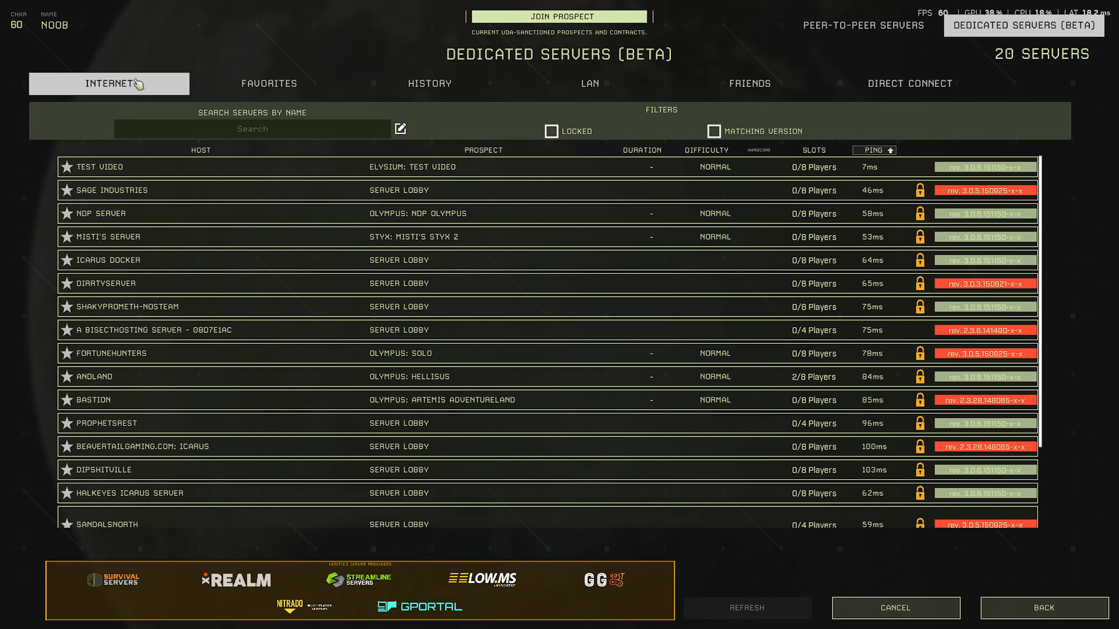
pyautogui.click(156, 170)
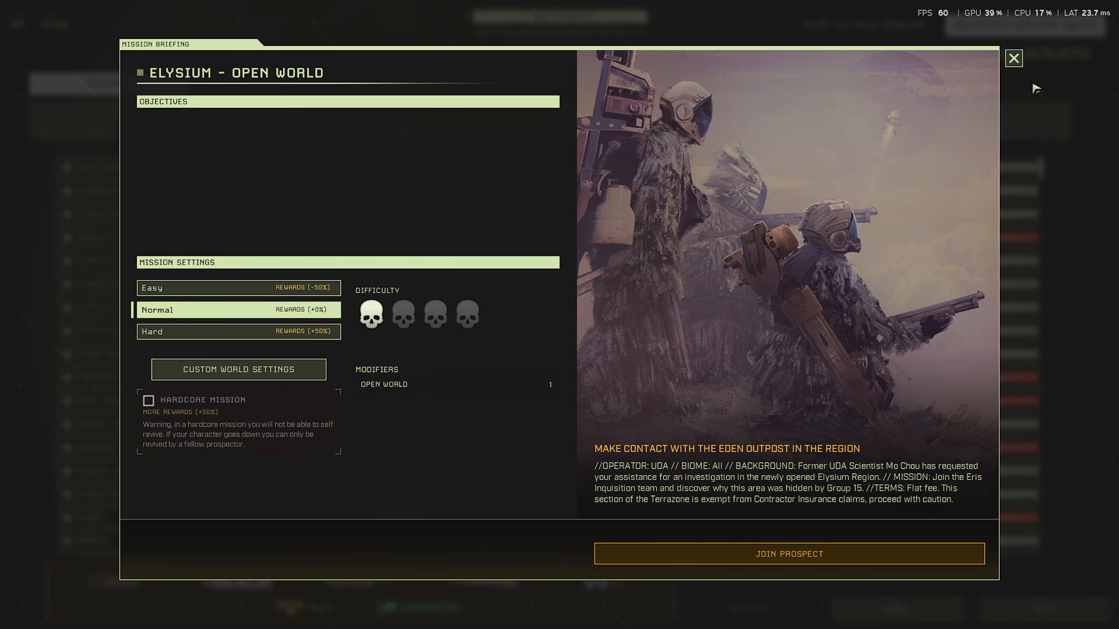
pyautogui.click(1013, 58)
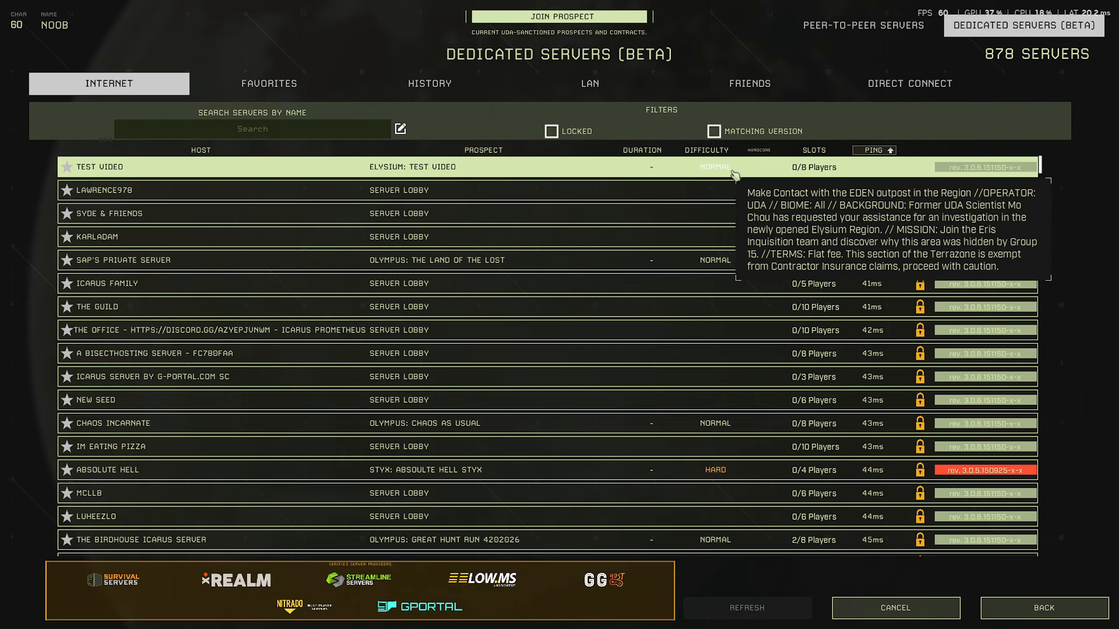
pyautogui.click(436, 172)
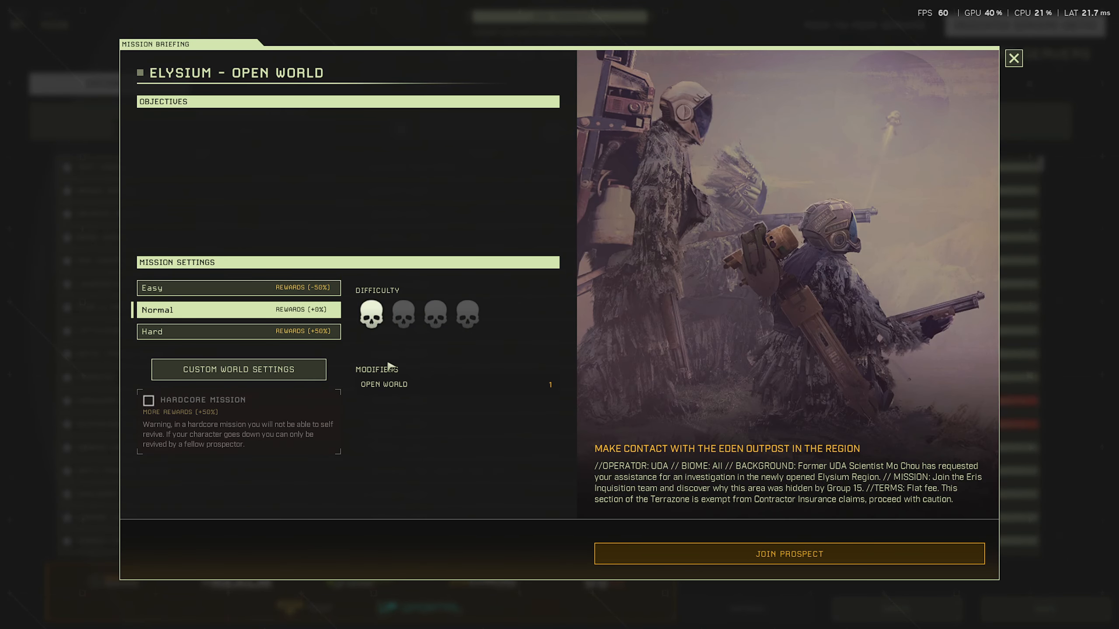
pyautogui.click(726, 546)
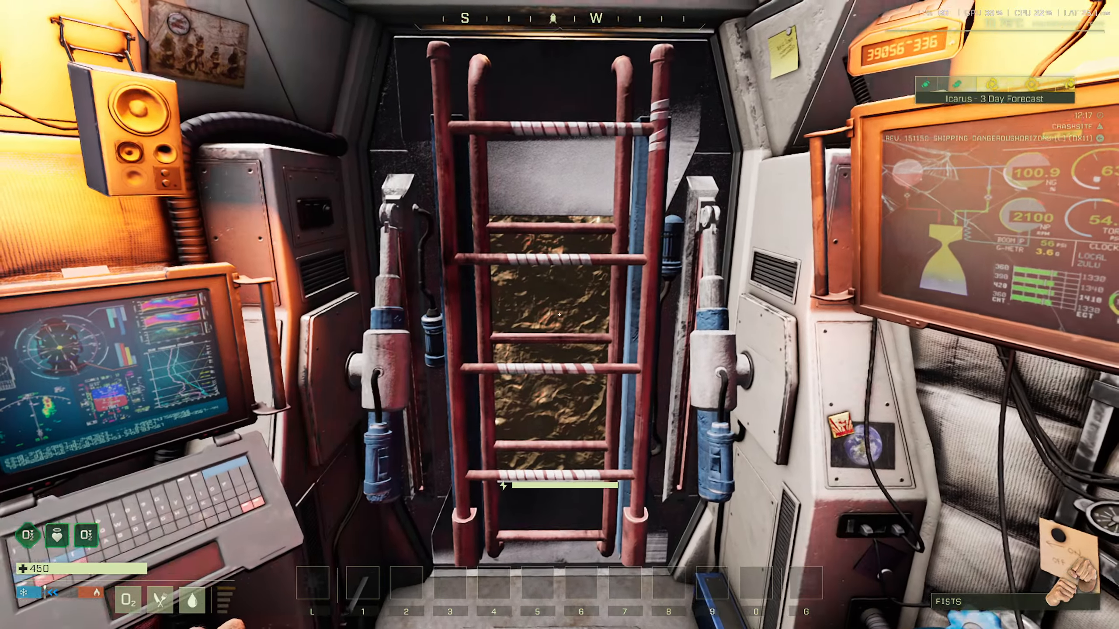
# - Pause the game inside the dropship and bring up the Windows Start menu
pyautogui.press('Escape')
pyautogui.press('Escape')
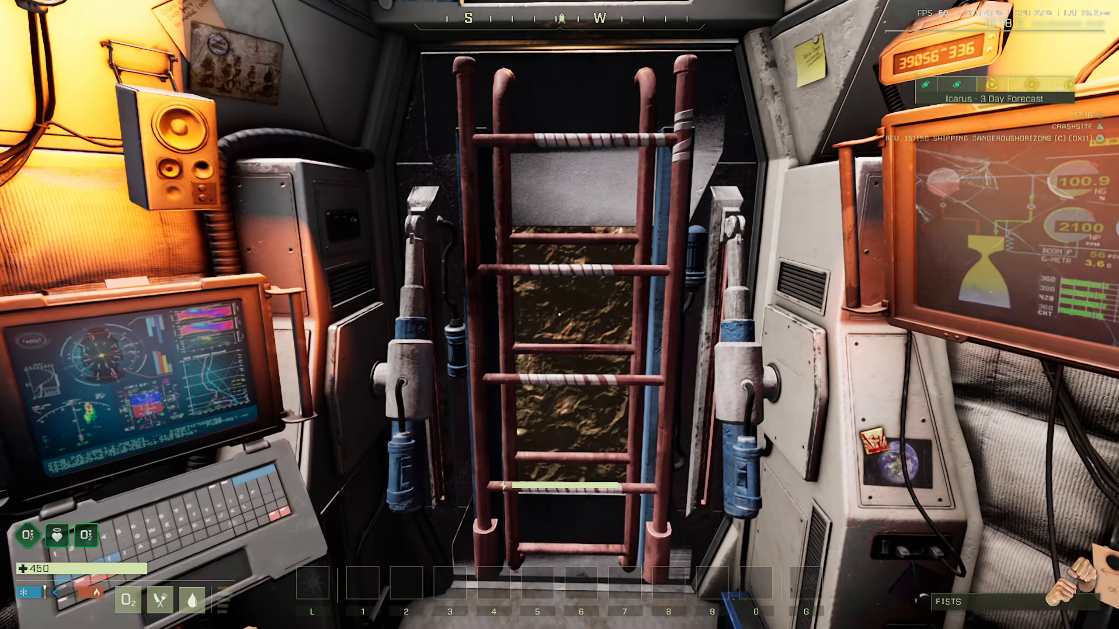
pyautogui.press('super')
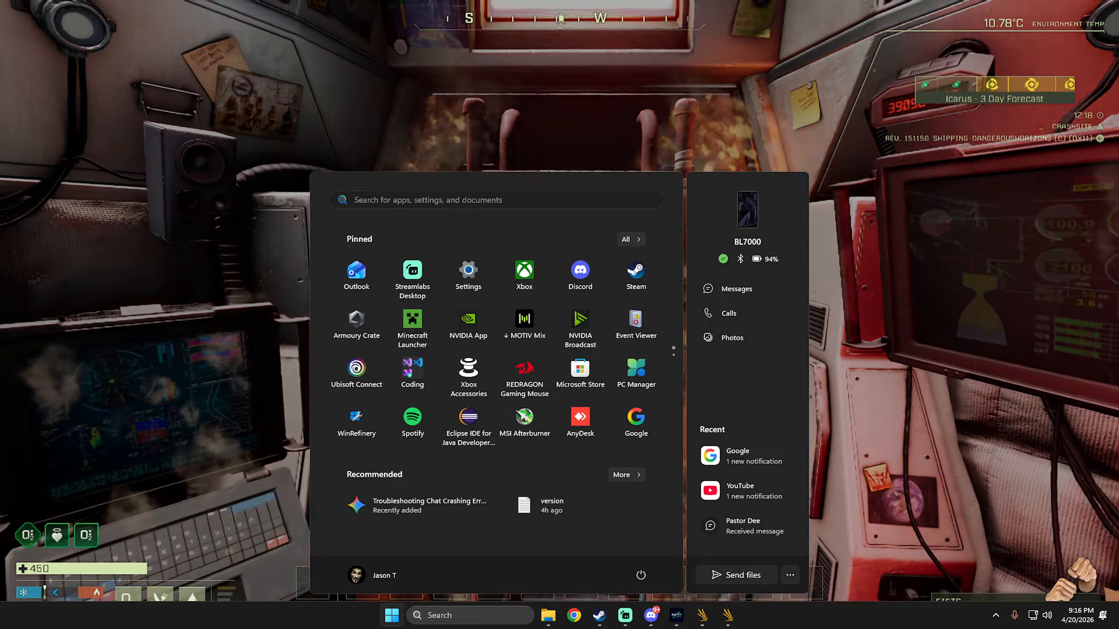
# - Dismiss the Start menu and move the Synix panel over the game to check Icarus has one player
pyautogui.press('super')
pyautogui.moveTo(1118, 221); pyautogui.dragTo(788, 195)
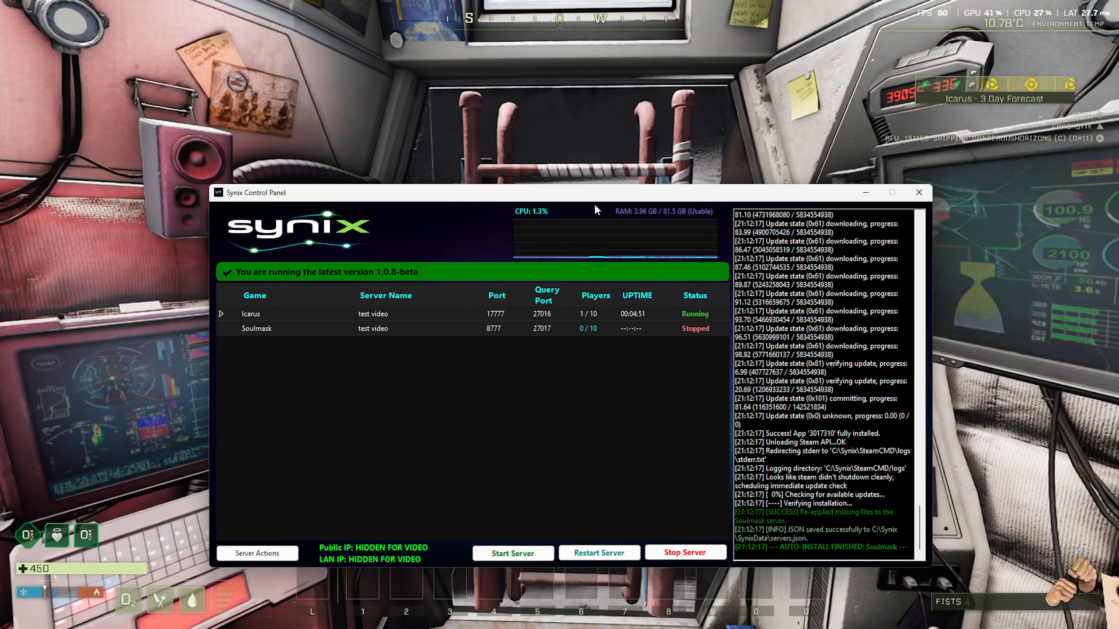
pyautogui.moveTo(594, 194); pyautogui.dragTo(654, 207)
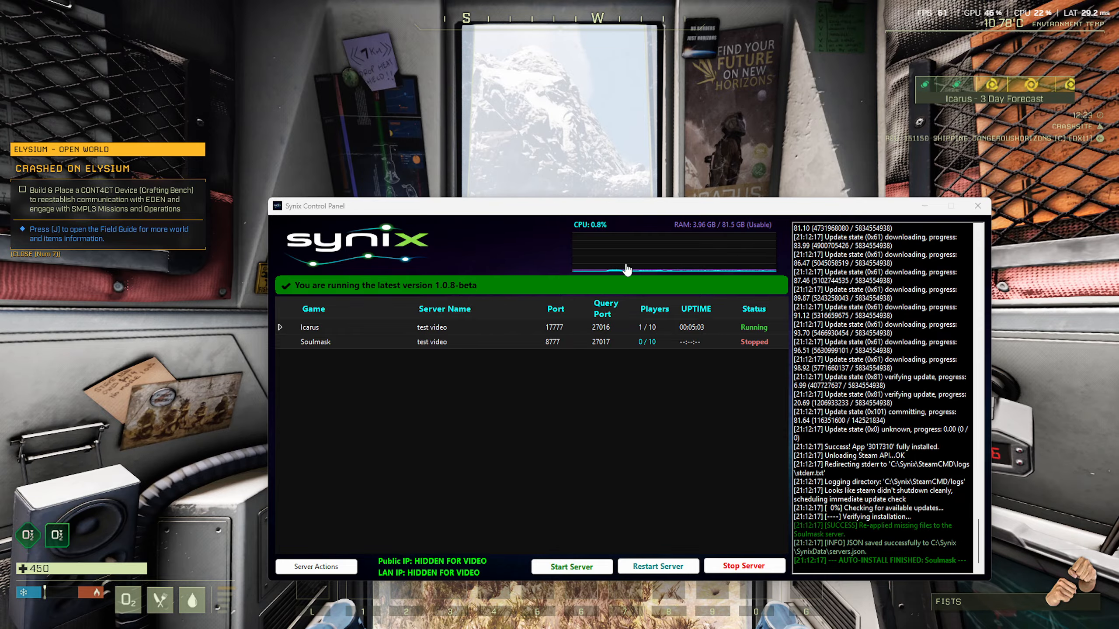
# - Quit Icarus to the desktop from the pause menu, confirming with YES
pyautogui.click(683, 150)
pyautogui.press('Escape')
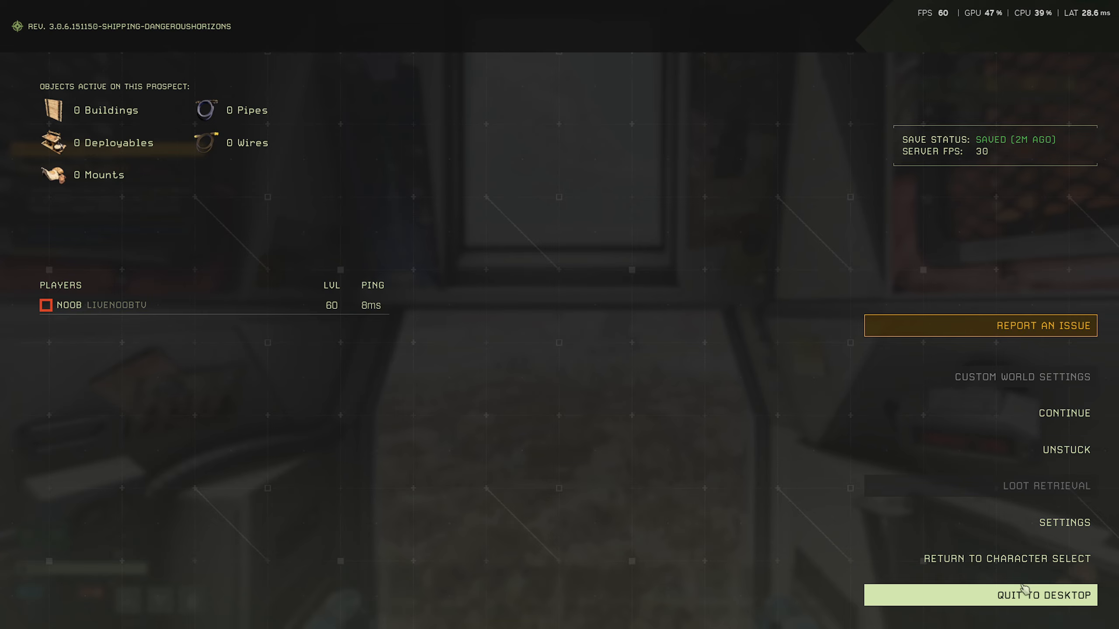
pyautogui.click(1028, 600)
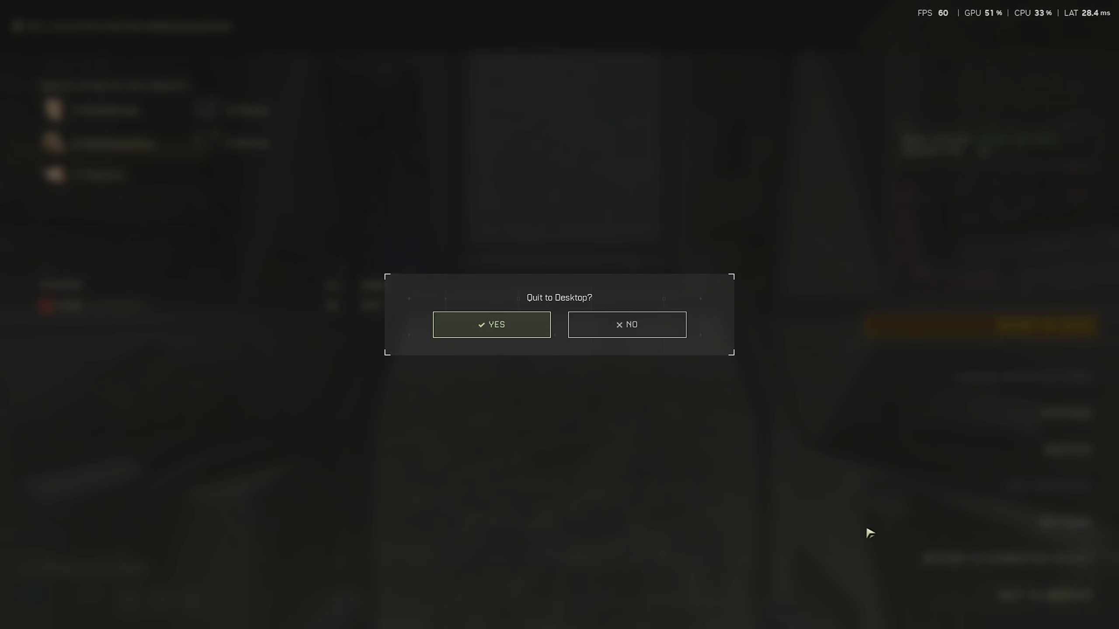
pyautogui.click(475, 326)
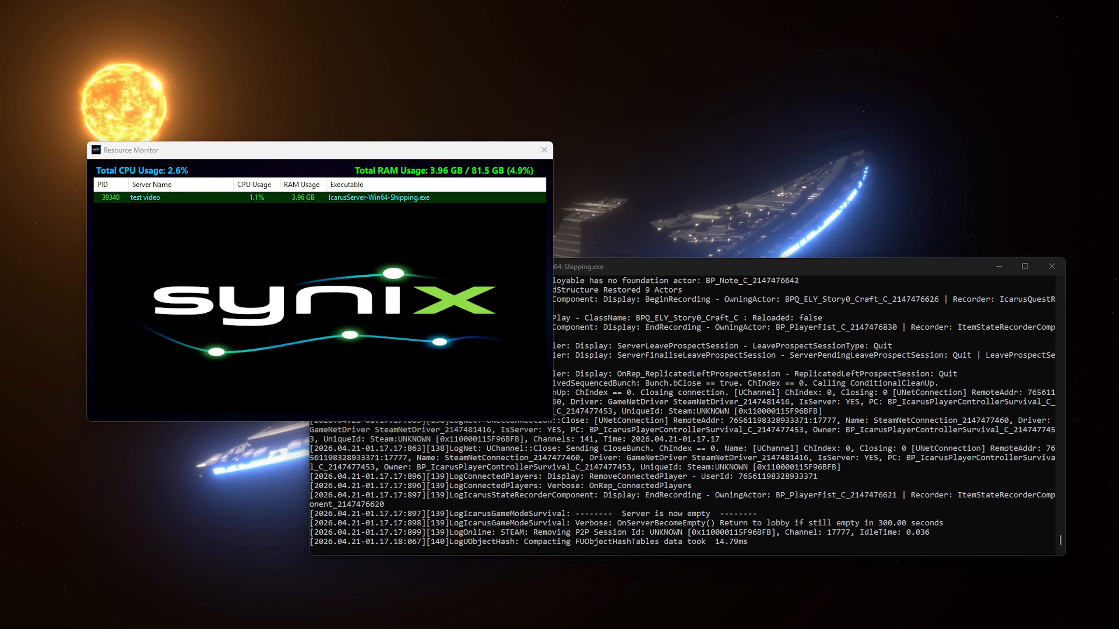
# - Center the Synix panel and open Resource Monitor from the CPU graph
pyautogui.moveTo(0, 198); pyautogui.dragTo(843, 130)
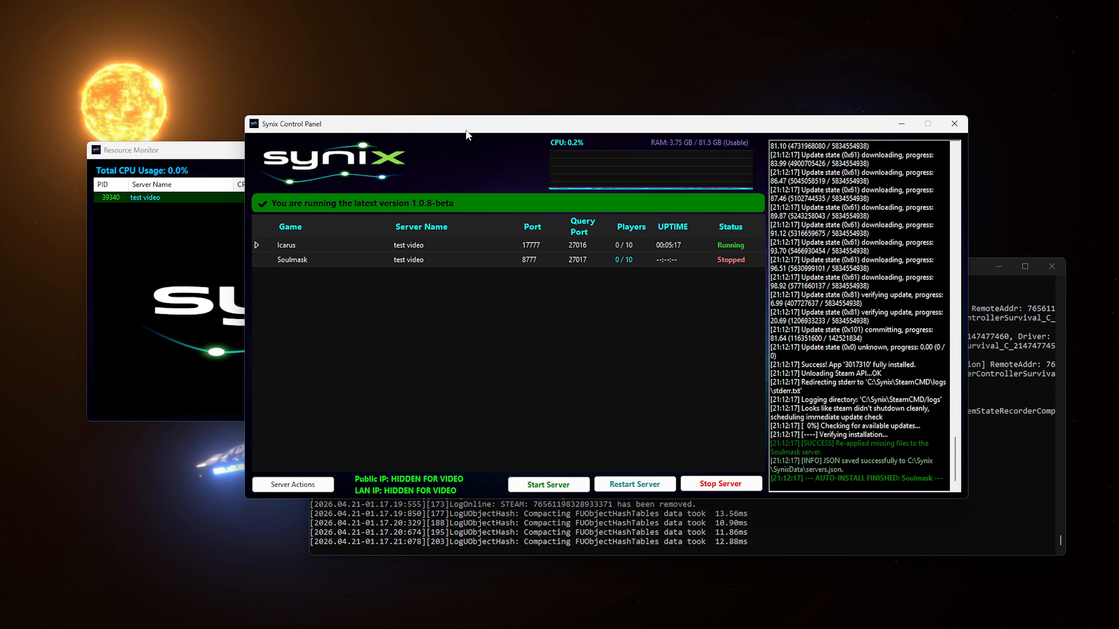
pyautogui.moveTo(466, 132); pyautogui.dragTo(314, 136)
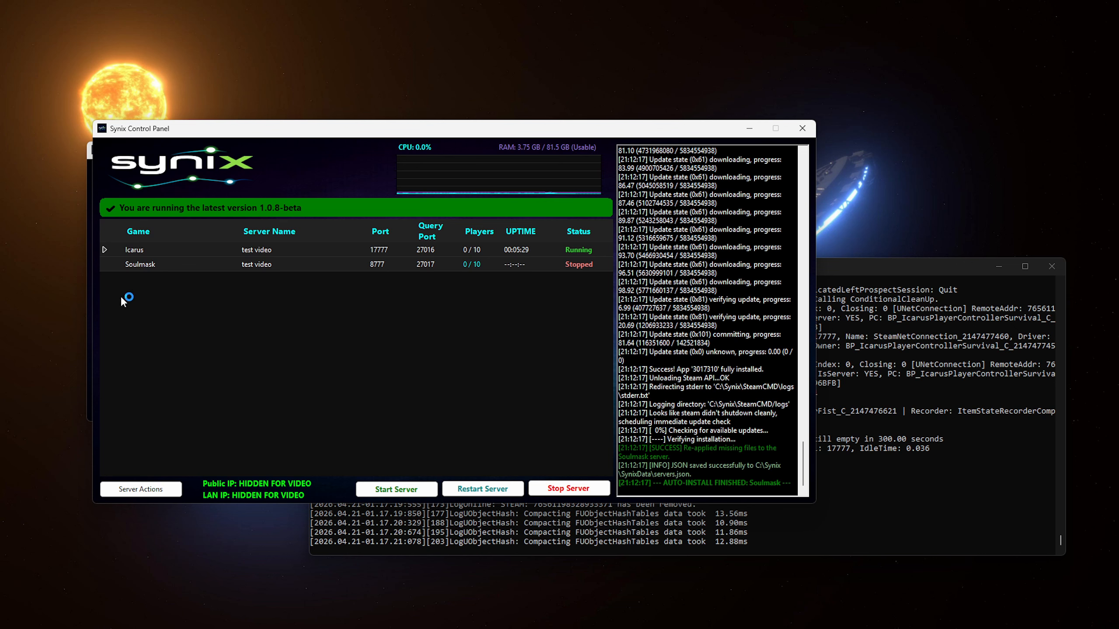
pyautogui.click(478, 183)
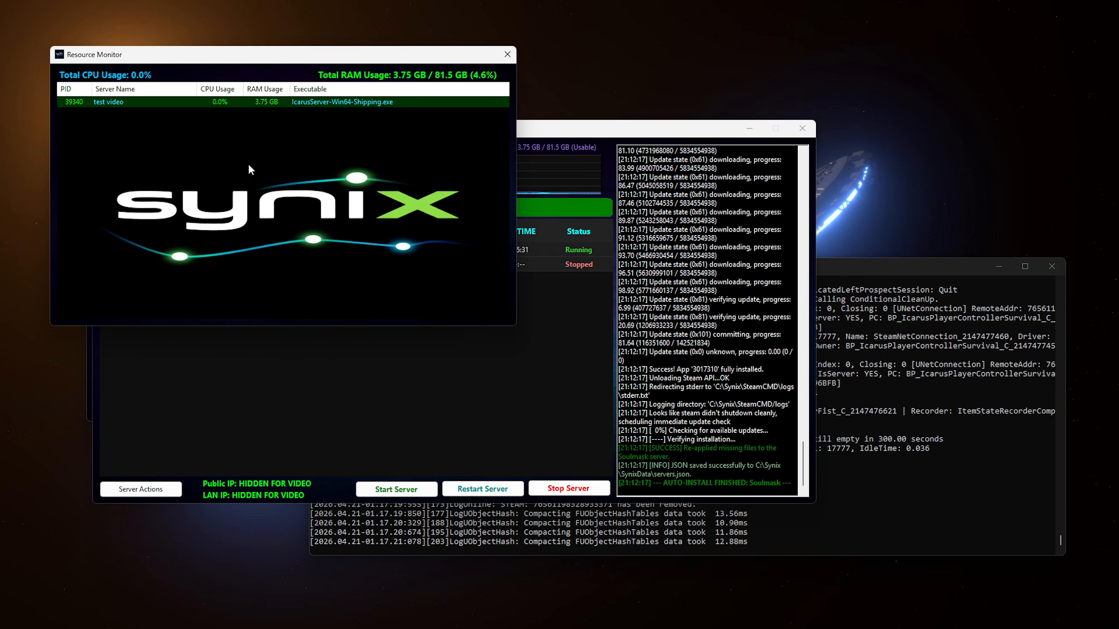
# - Review the Icarus server's CPU and RAM usage, then close both Resource Monitor windows
pyautogui.click(92, 398)
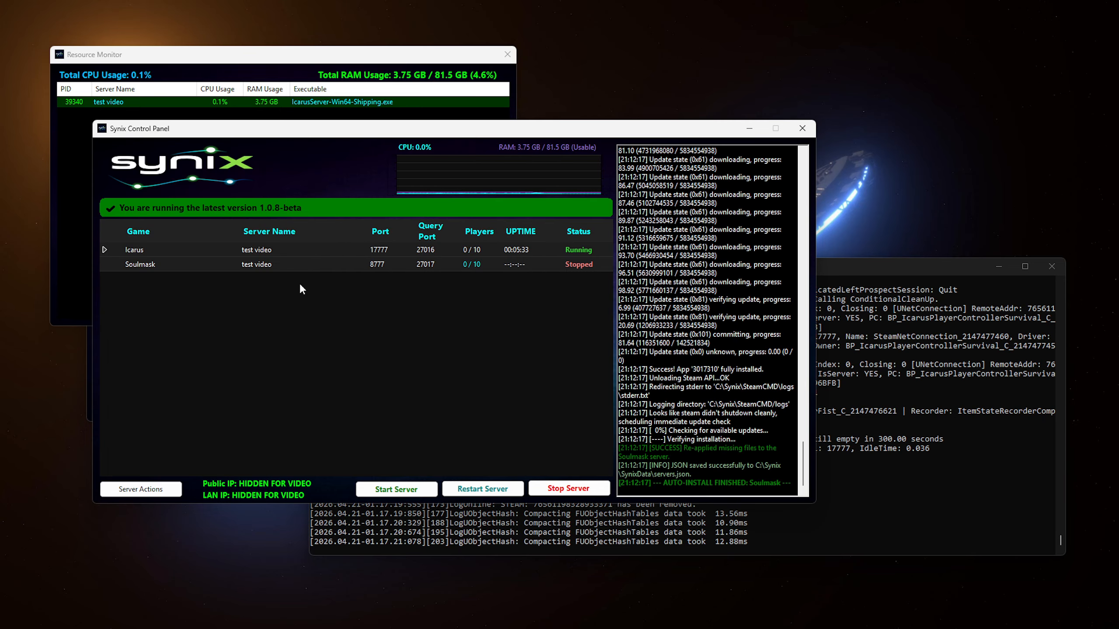
pyautogui.moveTo(262, 128); pyautogui.dragTo(417, 154)
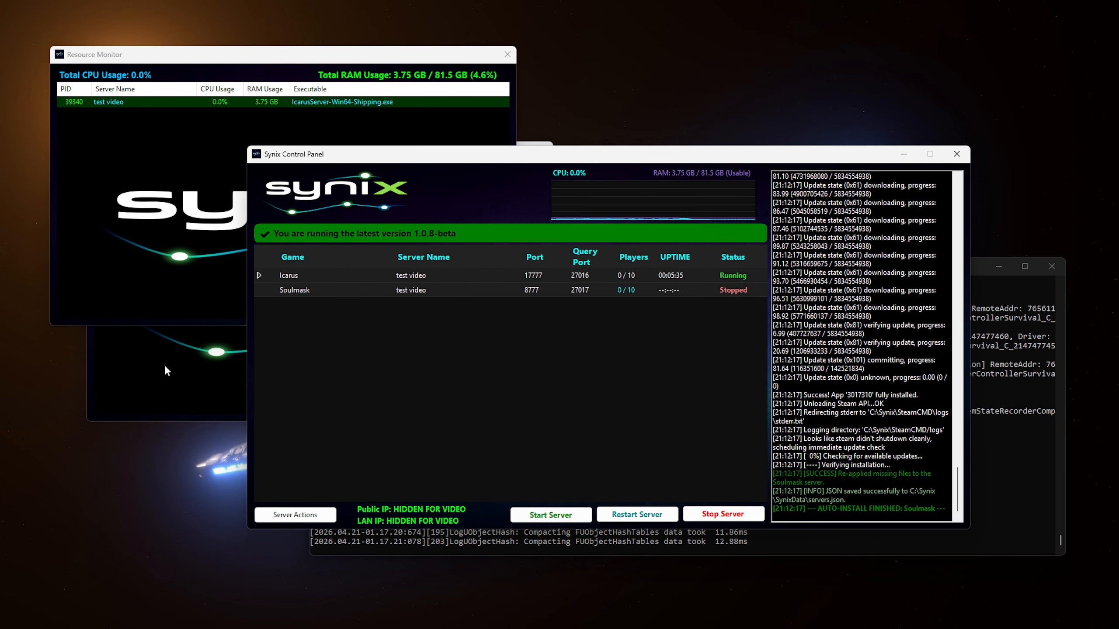
pyautogui.click(165, 364)
pyautogui.click(544, 150)
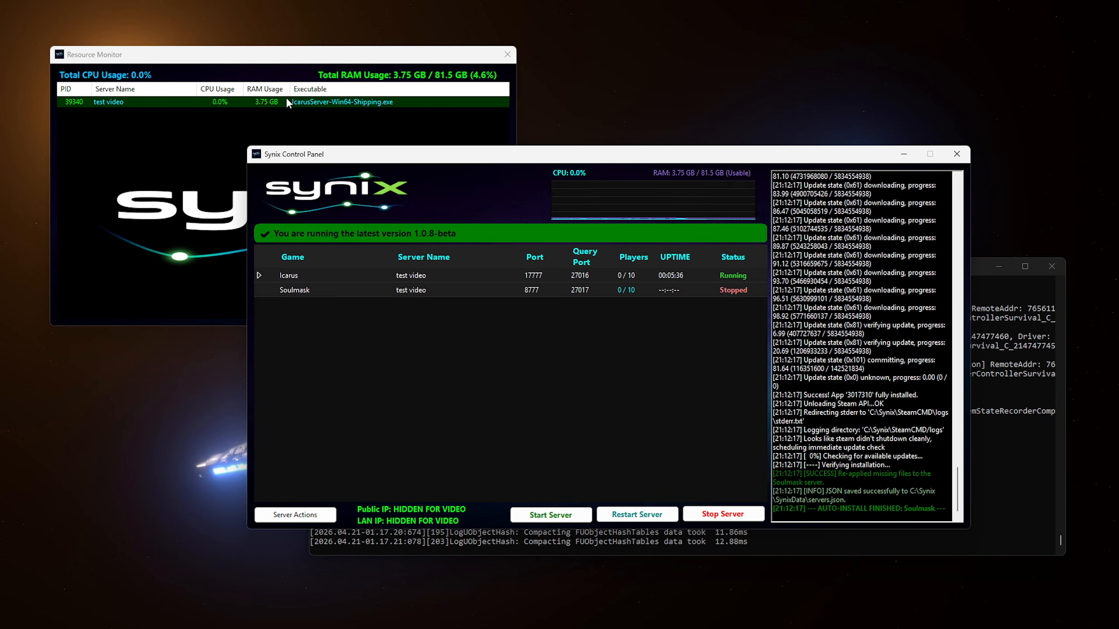
pyautogui.click(353, 65)
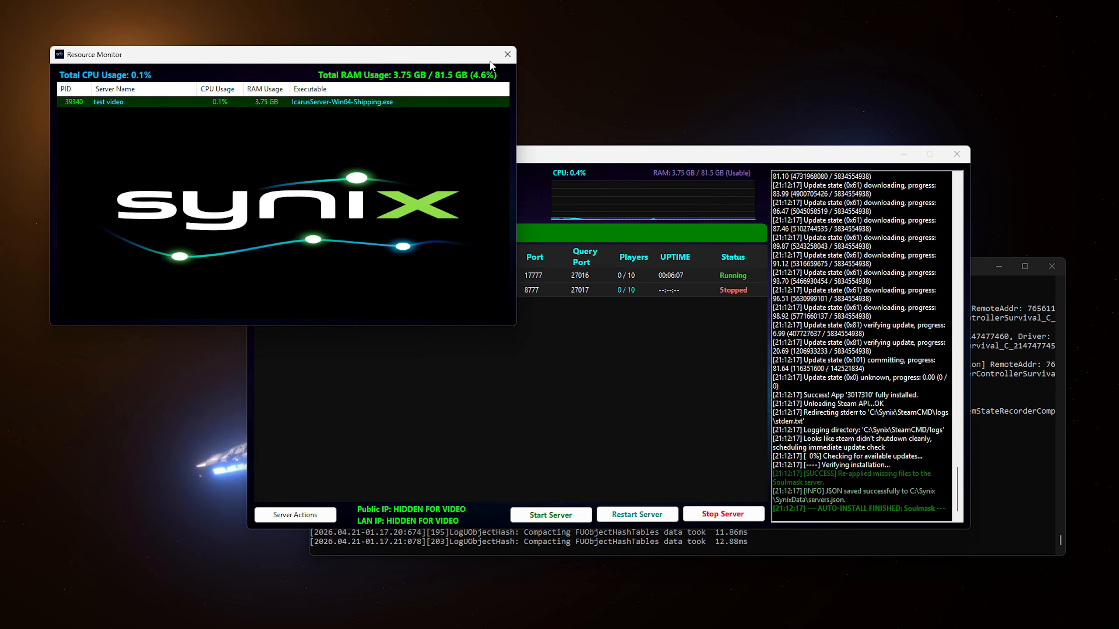
pyautogui.click(507, 54)
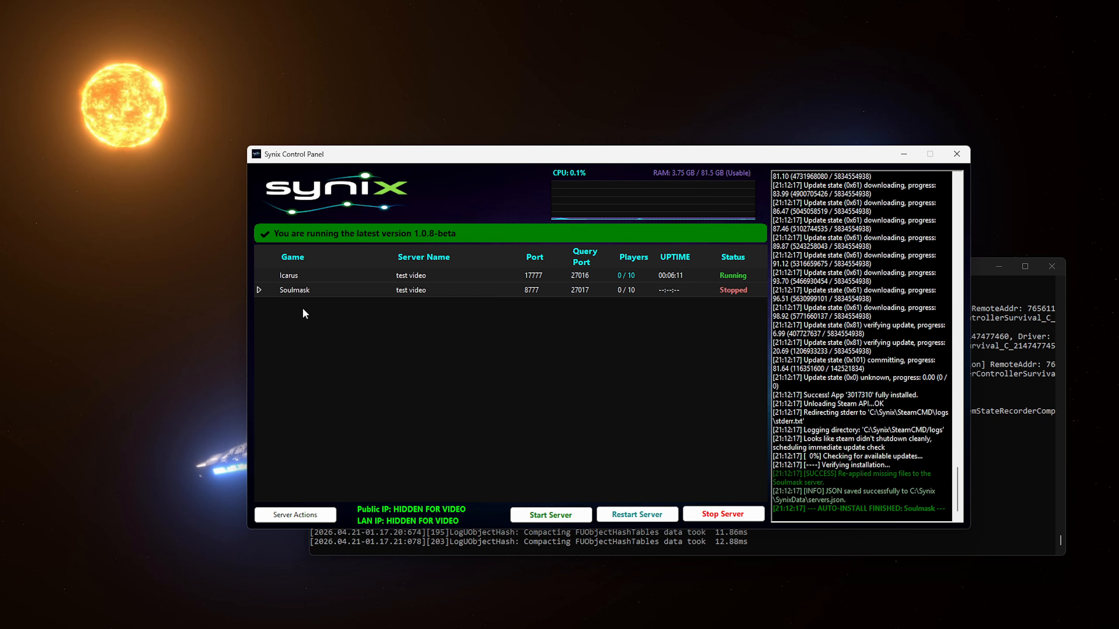
# - Start the Soulmask server, minimize the Icarus server console, and return to the Synix panel
pyautogui.click(528, 515)
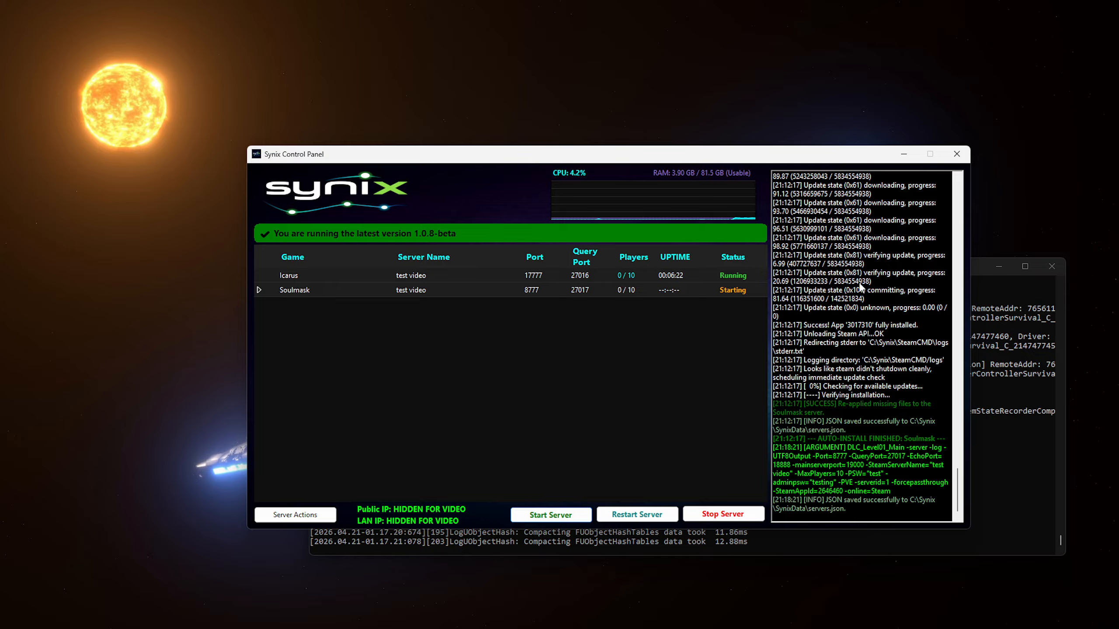
pyautogui.click(1019, 353)
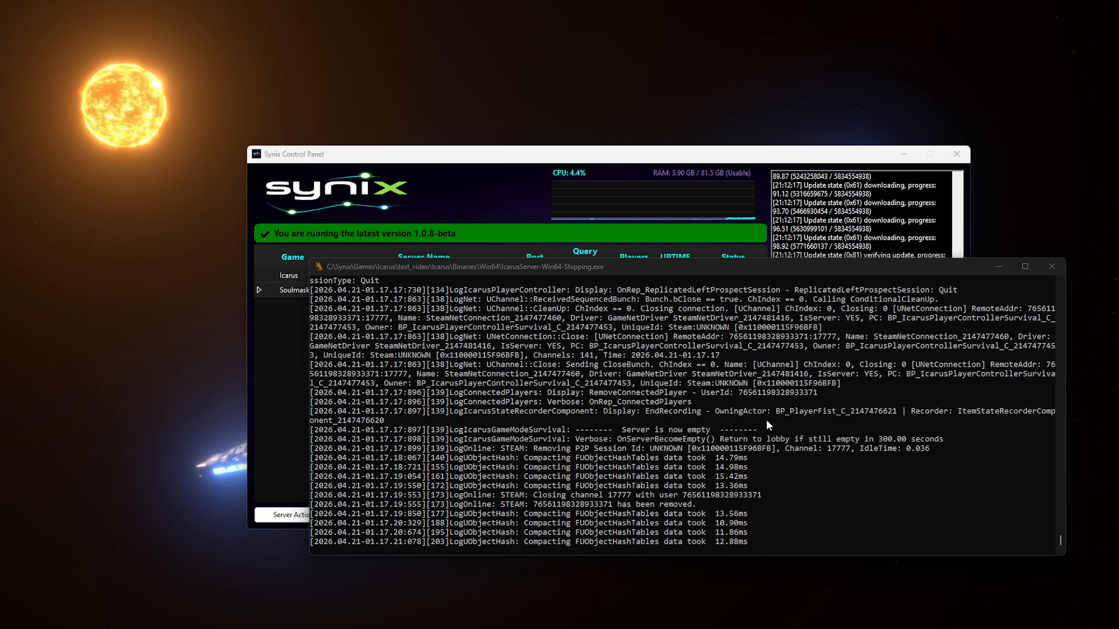
pyautogui.click(998, 266)
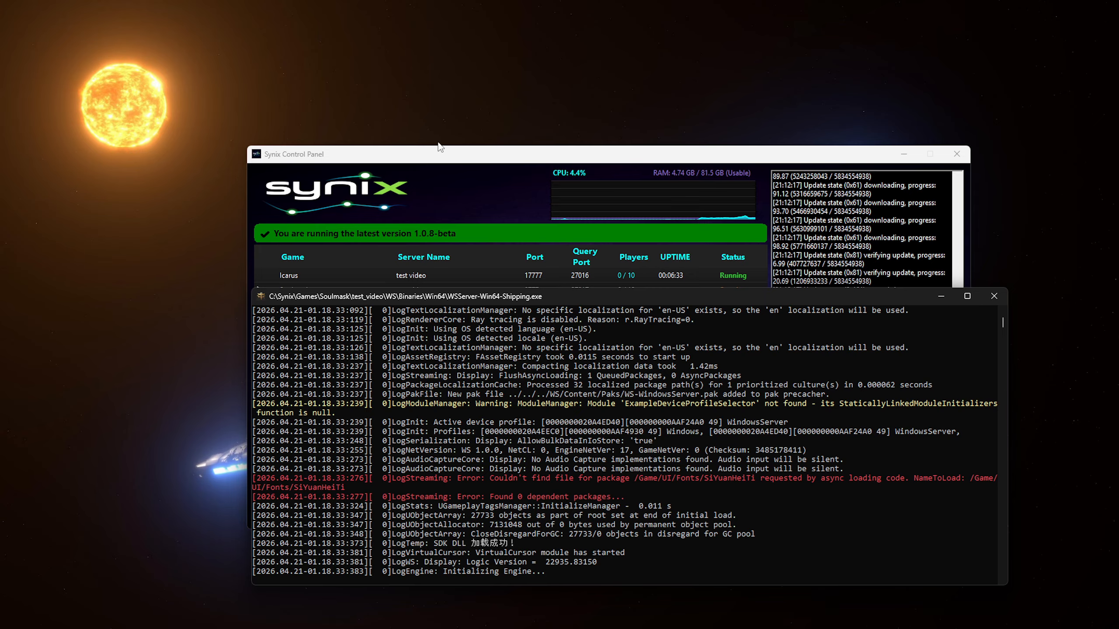
pyautogui.click(792, 284)
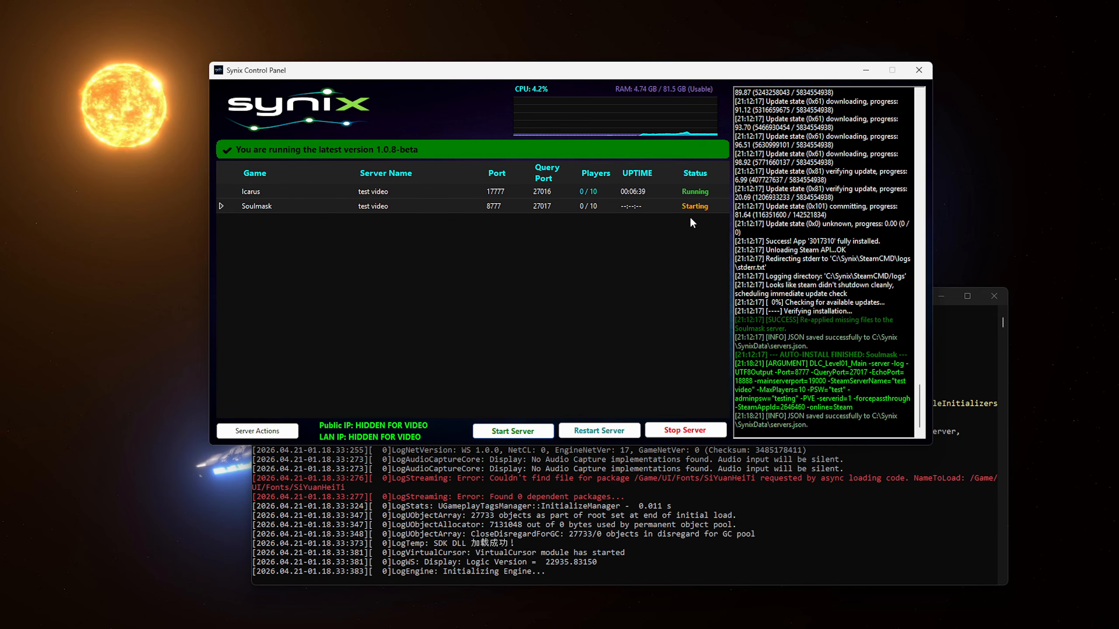
# - Bring the Soulmask console forward and move it aside while it loads until Running
pyautogui.click(608, 566)
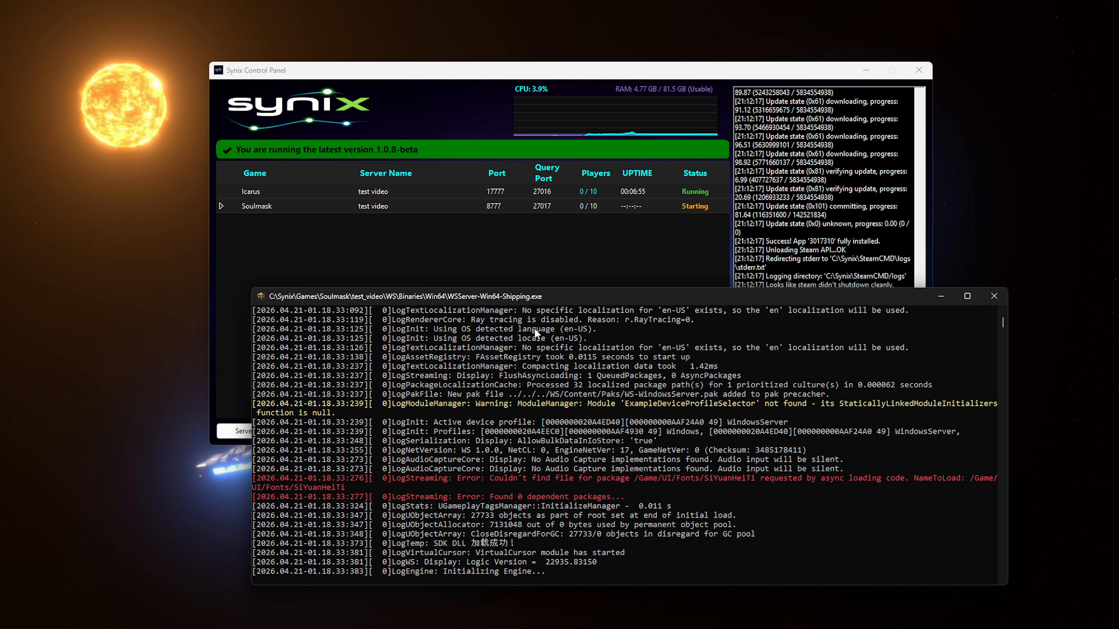
pyautogui.moveTo(551, 298); pyautogui.dragTo(484, 261)
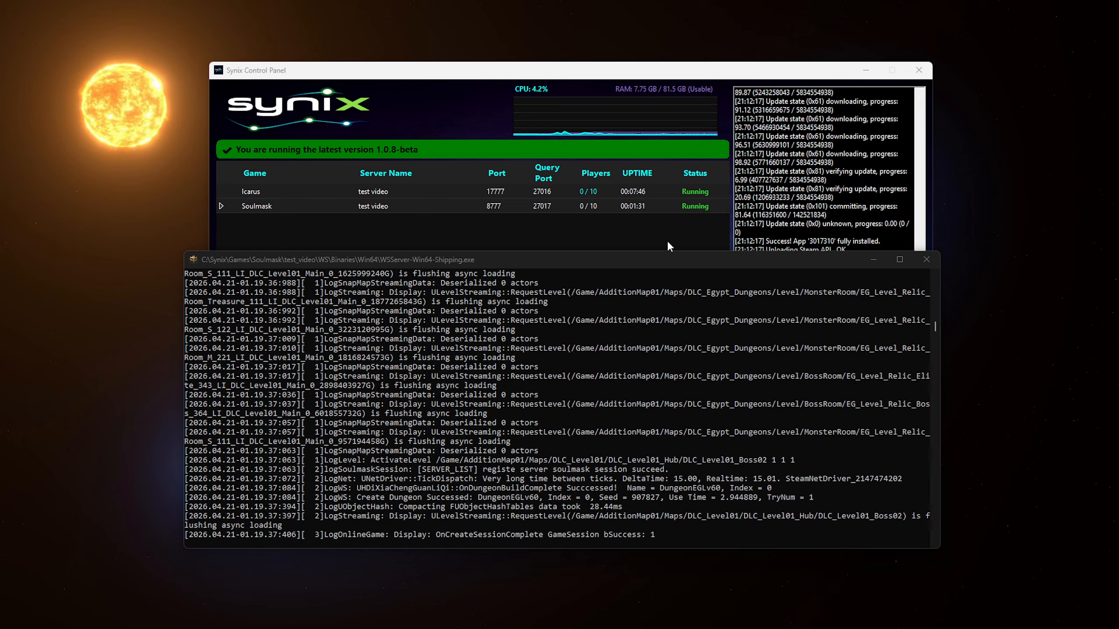
# - Run Connection Public Test under Server Options, confirming Soulmask is reachable online on port 27017
pyautogui.click(634, 218)
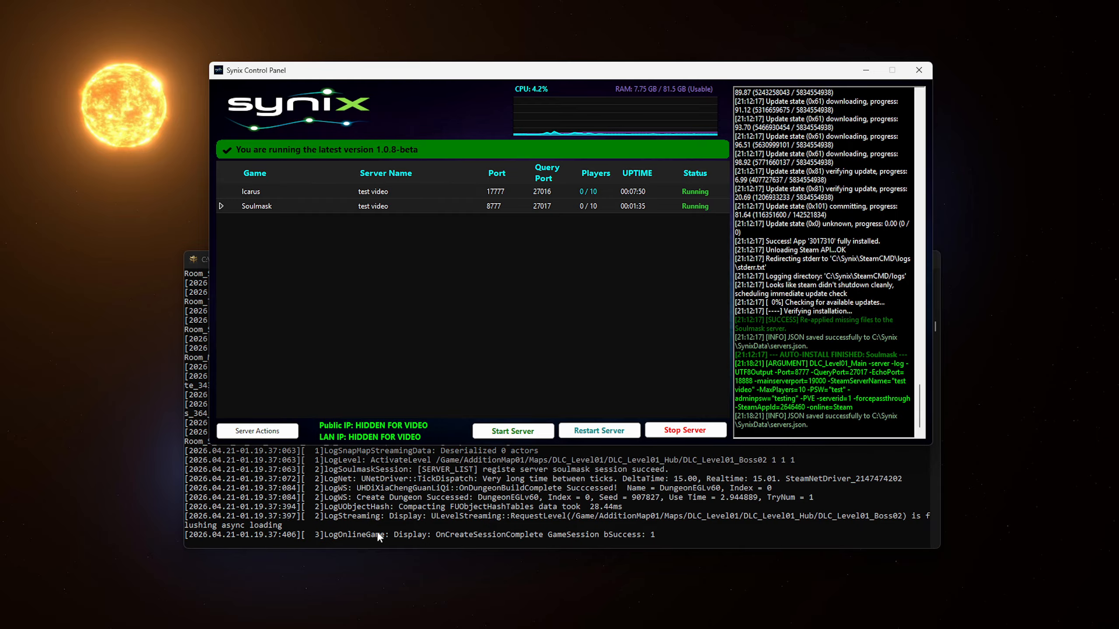
pyautogui.click(256, 432)
pyautogui.moveTo(296, 402)
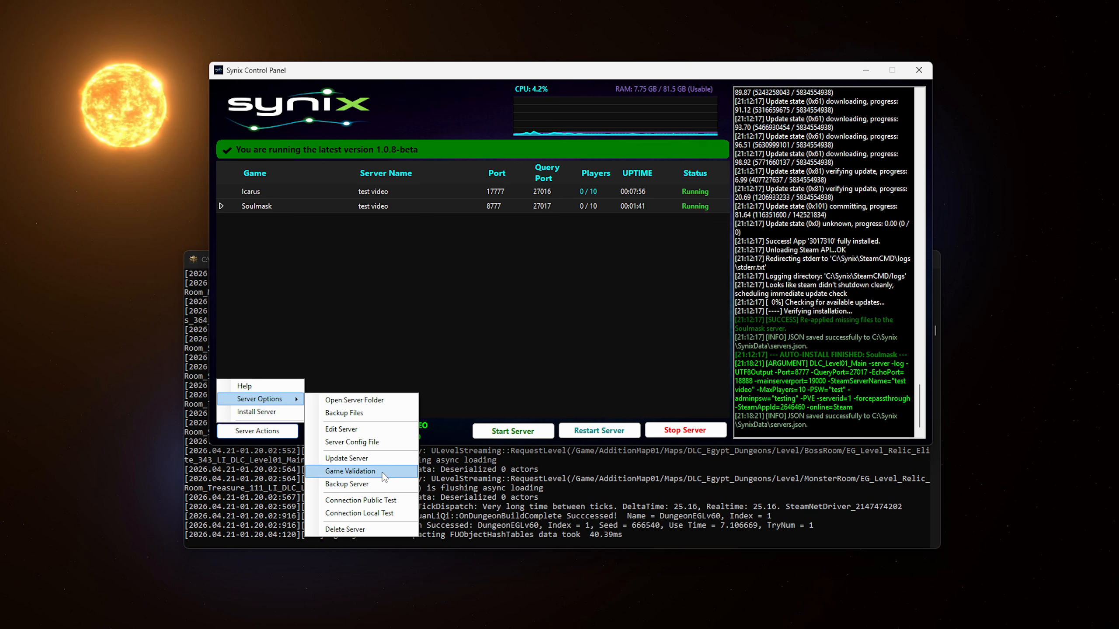
pyautogui.click(354, 505)
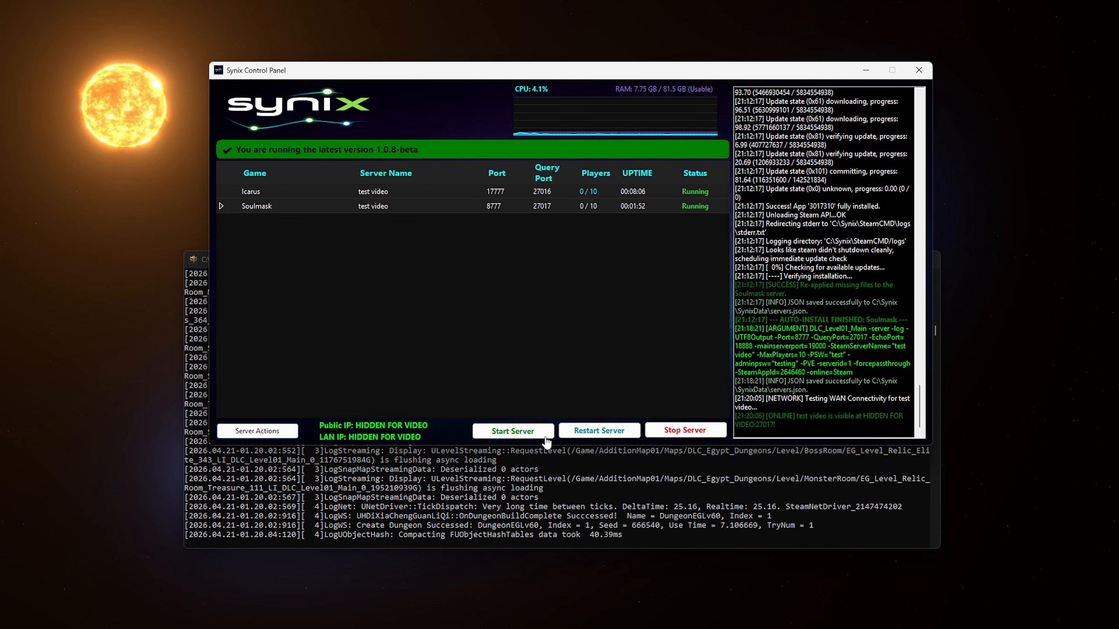
pyautogui.click(452, 504)
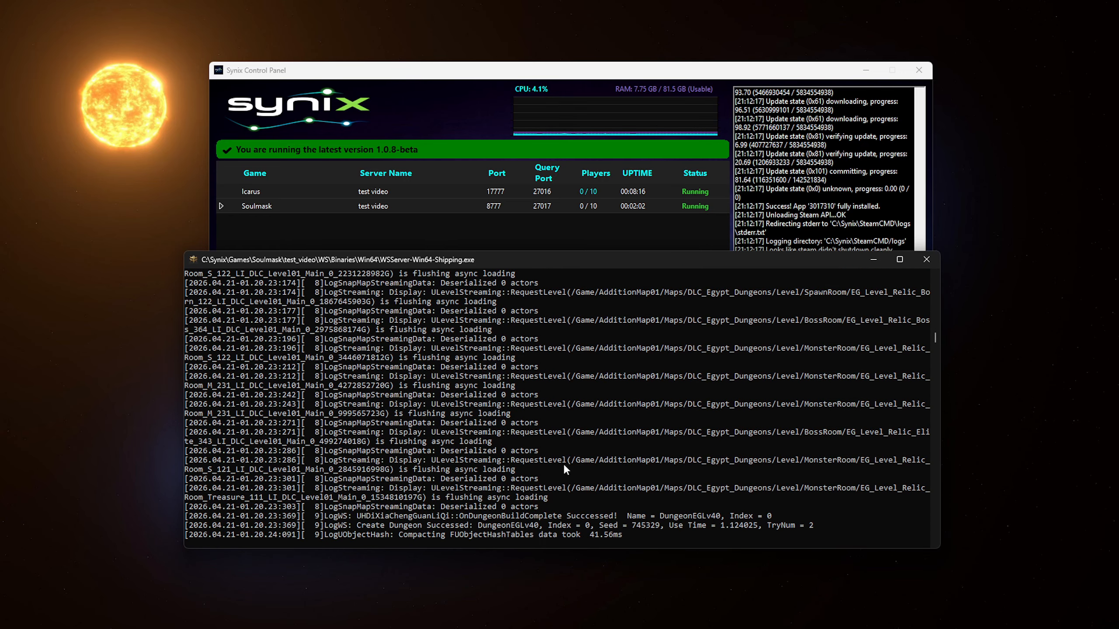
pyautogui.click(463, 226)
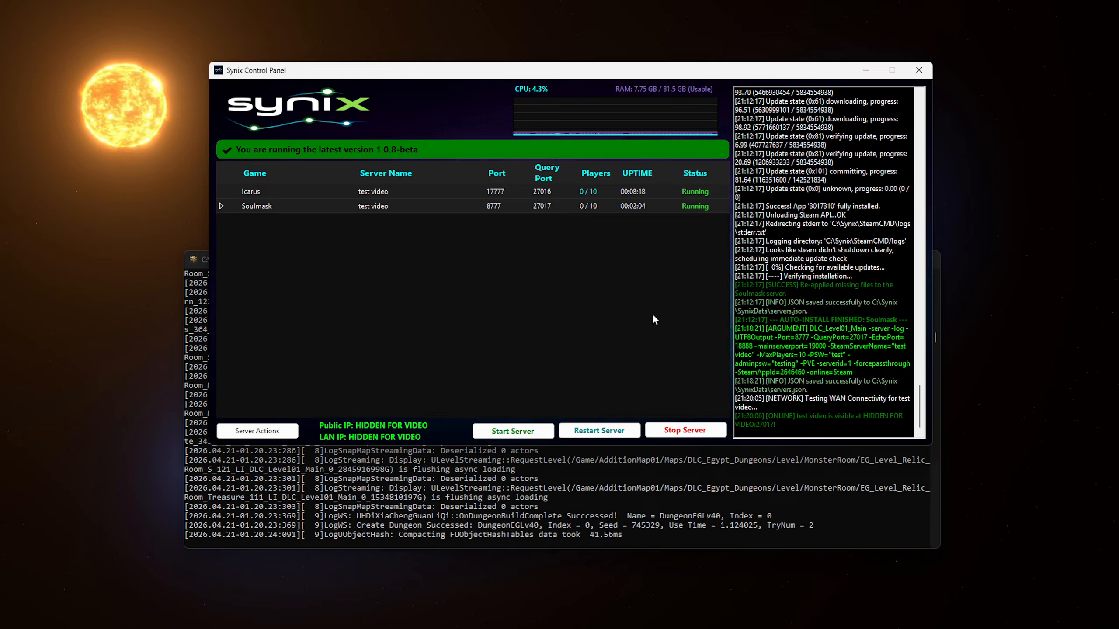
# - Check and close Resource Monitor, then display the Server Actions > Server Options submenu
pyautogui.click(637, 134)
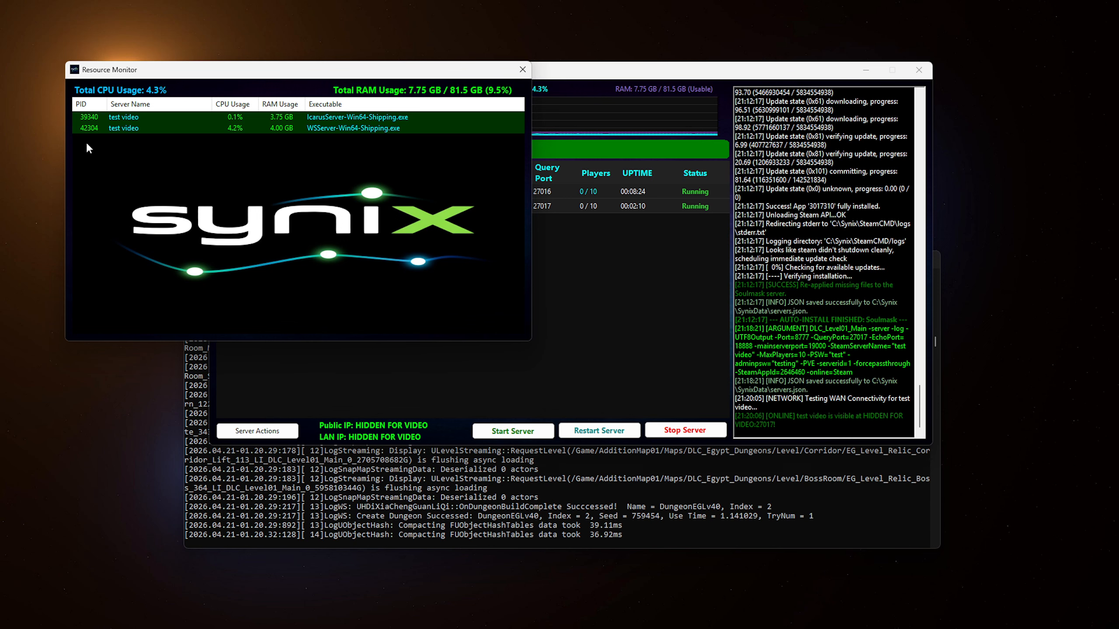
pyautogui.click(522, 69)
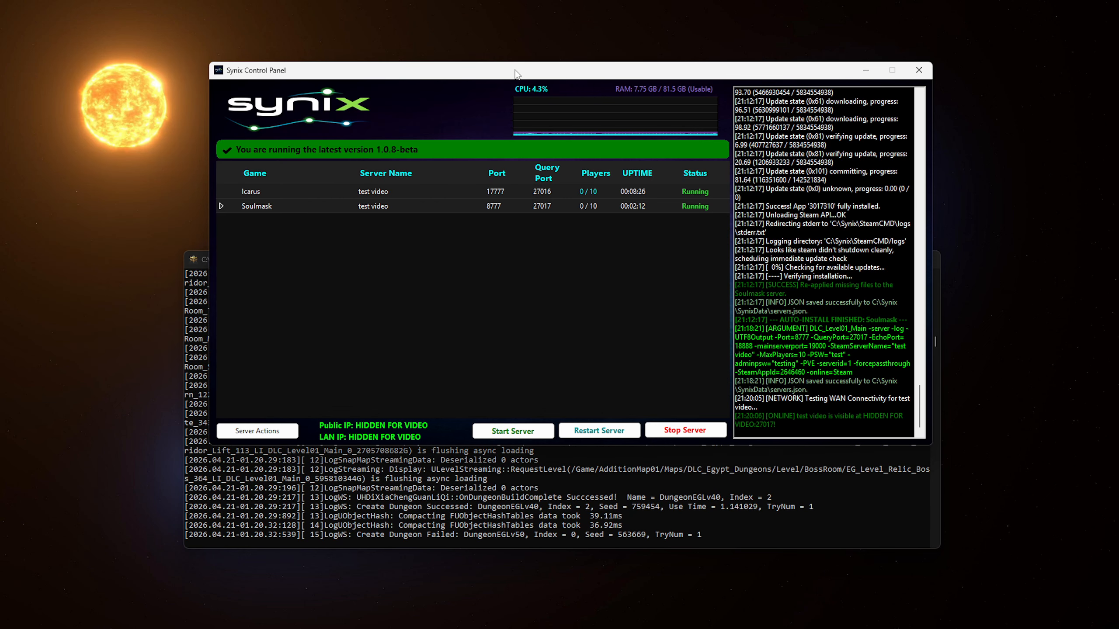
pyautogui.click(275, 434)
pyautogui.moveTo(275, 402)
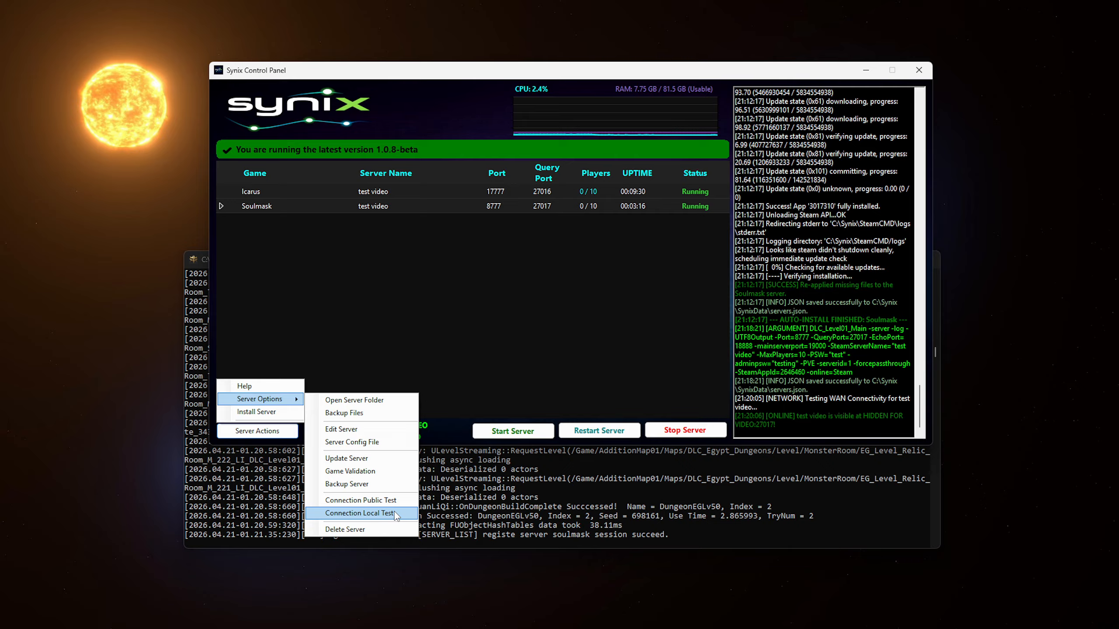
# - Close the Server Actions menu without choosing any server option
pyautogui.click(467, 354)
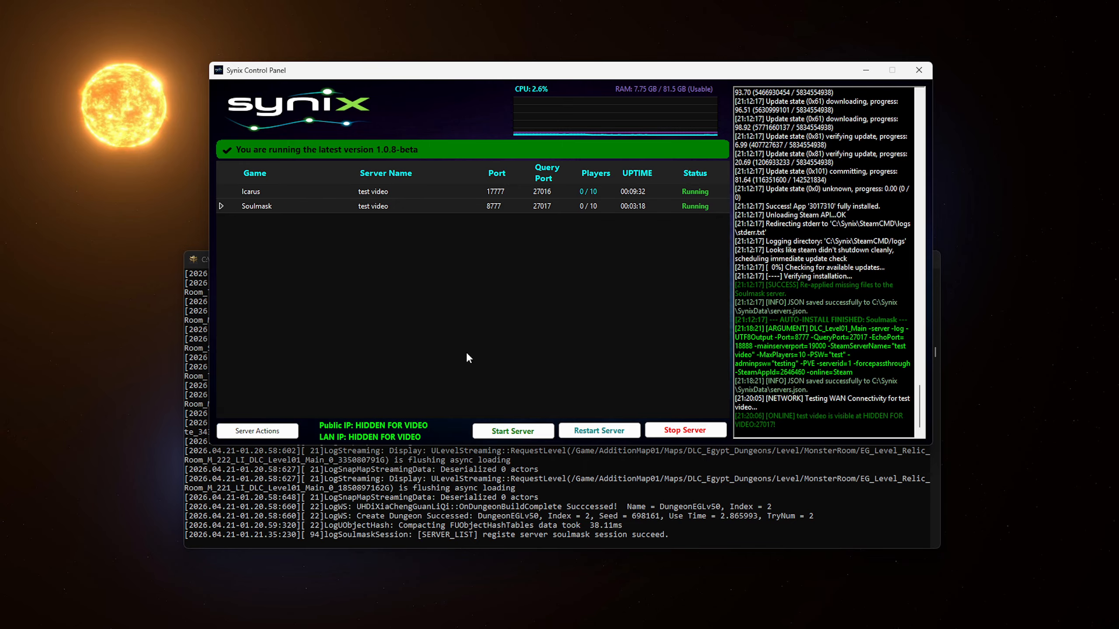
pyautogui.doubleClick(439, 193)
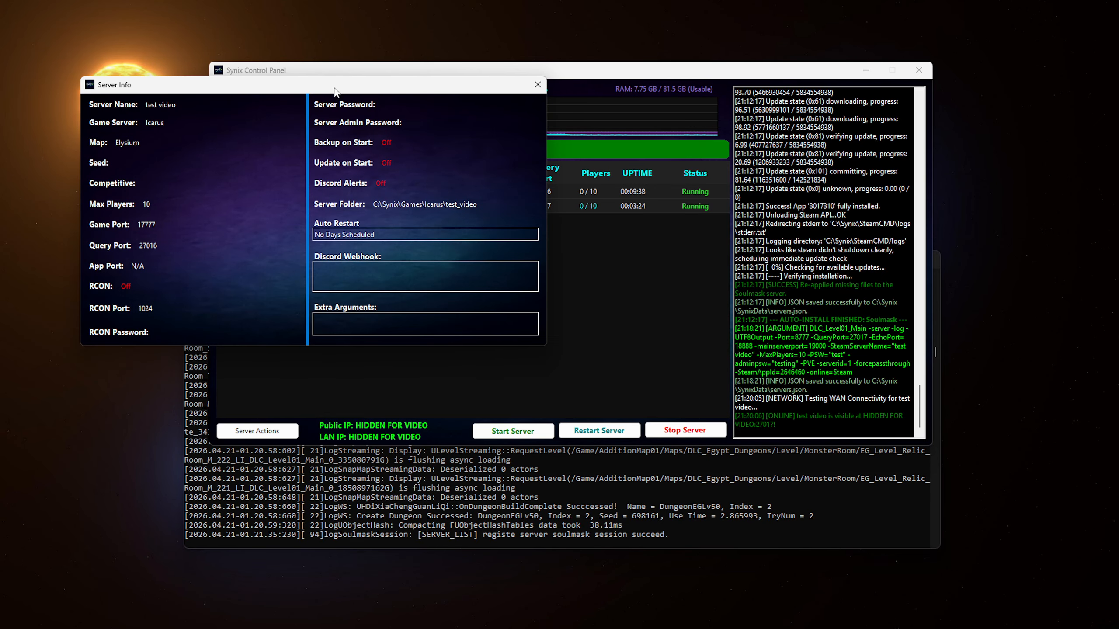
pyautogui.moveTo(335, 85); pyautogui.dragTo(413, 153)
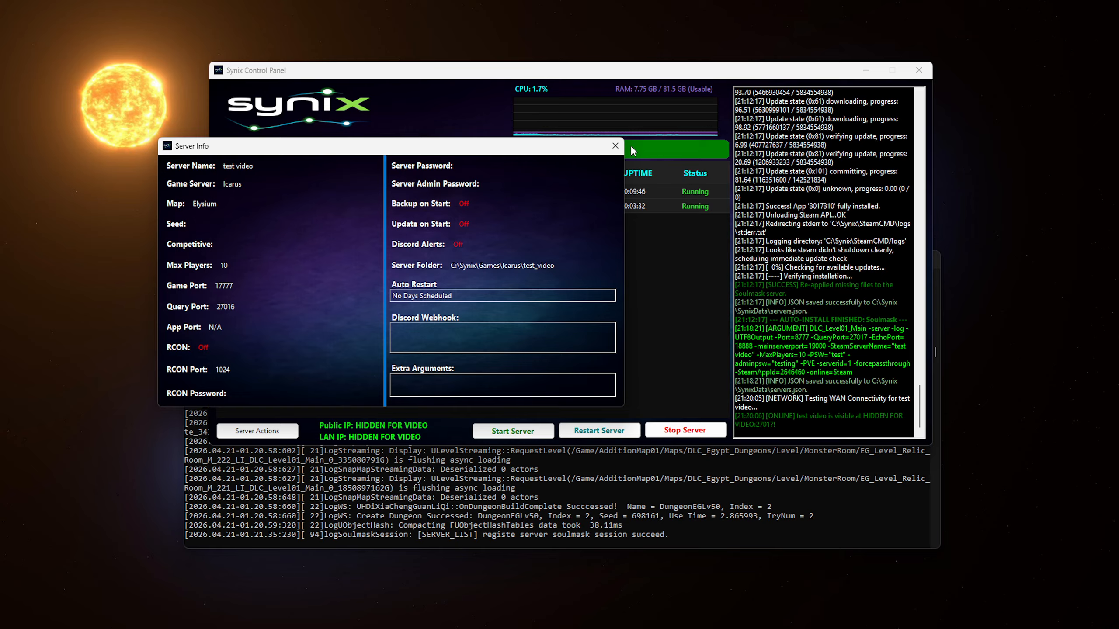
pyautogui.click(615, 146)
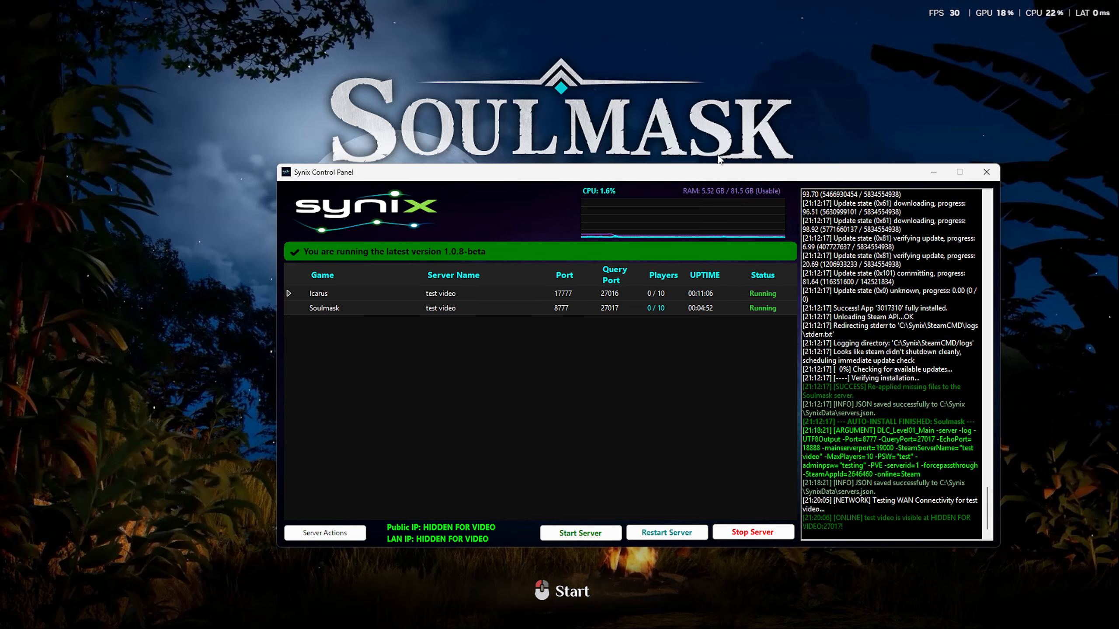
# - Select the Soulmask row and drag Synix Control Panel off the right screen edge
pyautogui.moveTo(604, 180); pyautogui.dragTo(607, 217)
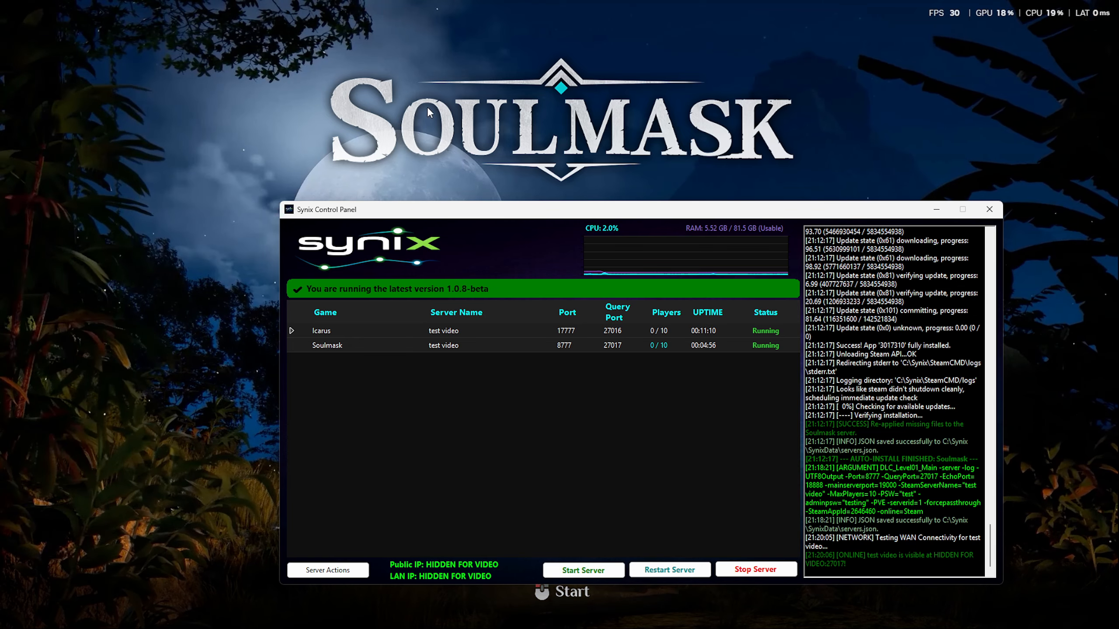
pyautogui.moveTo(592, 205); pyautogui.dragTo(589, 186)
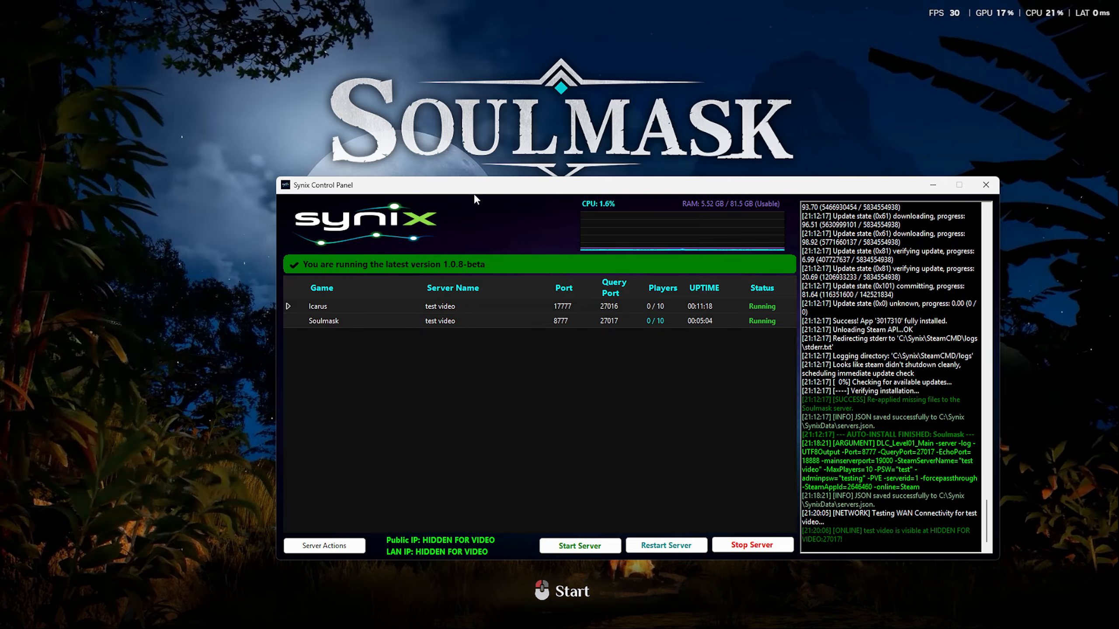
pyautogui.moveTo(574, 189)
pyautogui.mouseDown()
pyautogui.moveTo(918, 191)
pyautogui.moveTo(568, 193)
pyautogui.mouseUp()
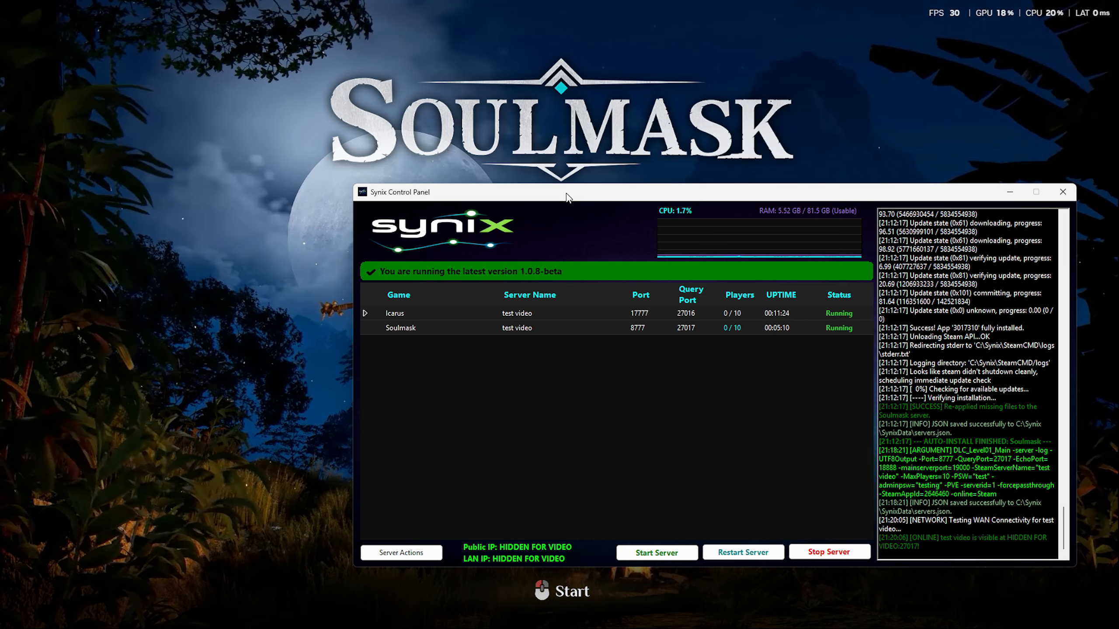
pyautogui.click(559, 326)
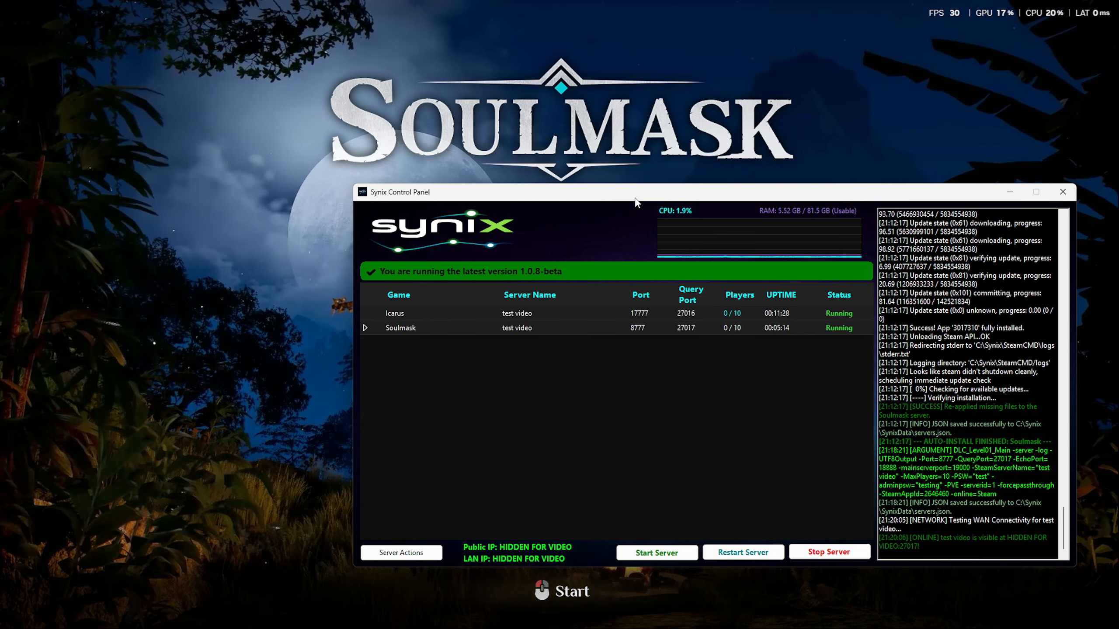
pyautogui.moveTo(633, 198); pyautogui.dragTo(1118, 161)
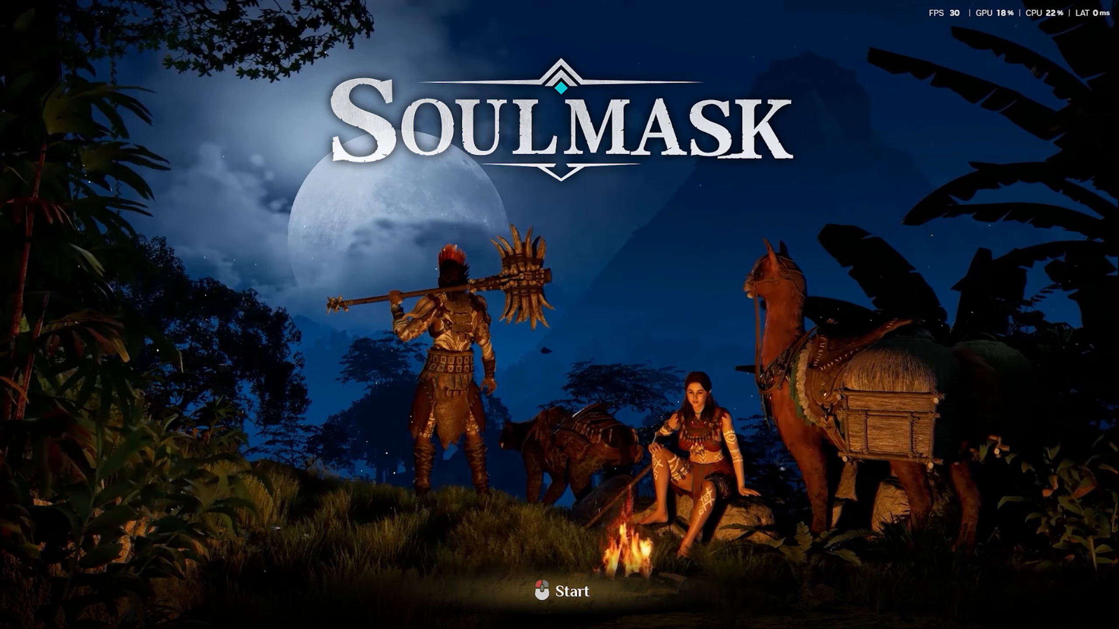
# - From Online Game's Private Servers list, join the 'test video' server with its password
pyautogui.click(660, 397)
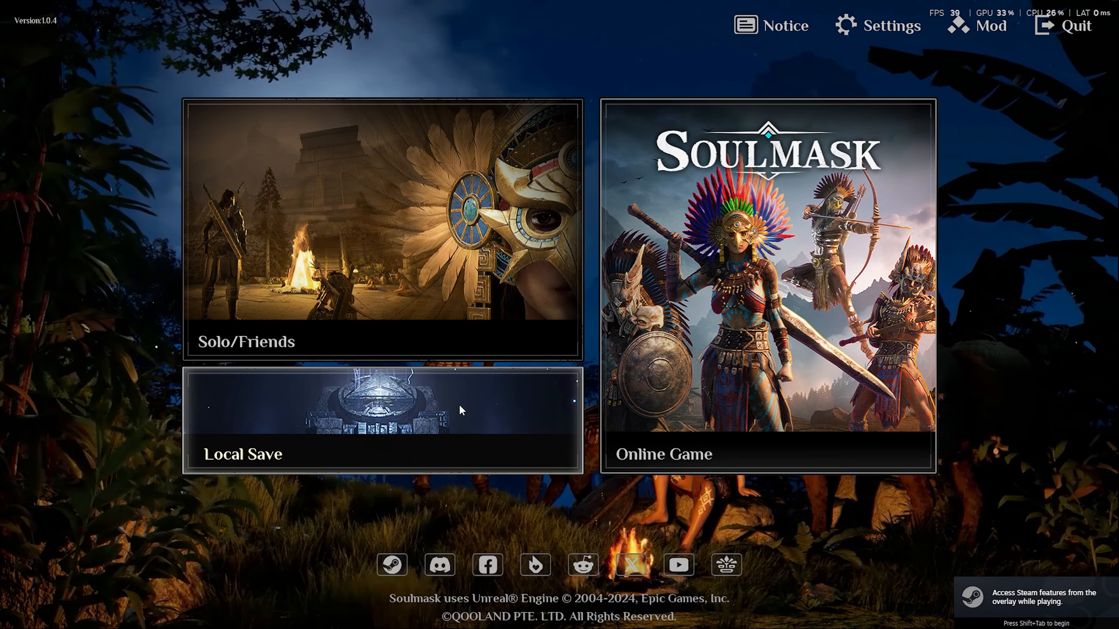
pyautogui.click(802, 270)
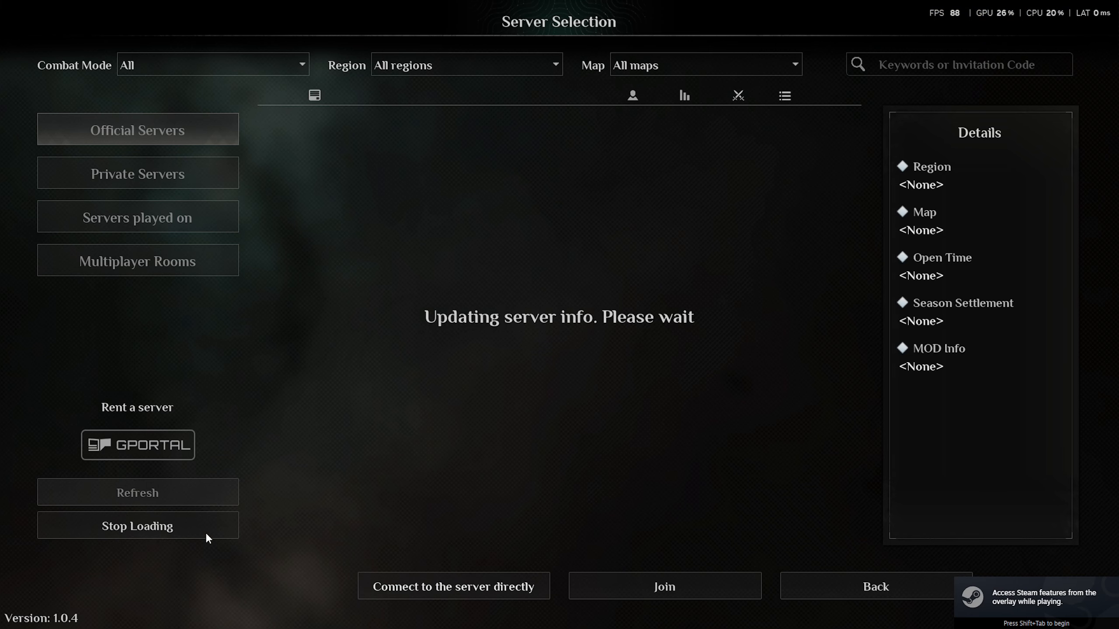
pyautogui.click(193, 532)
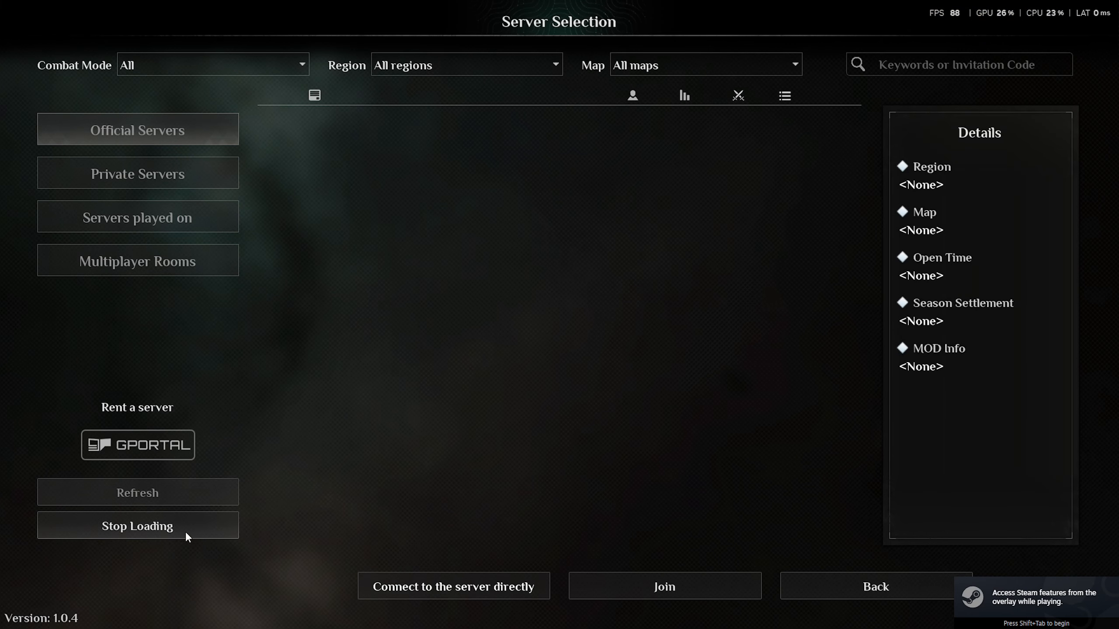
pyautogui.click(182, 177)
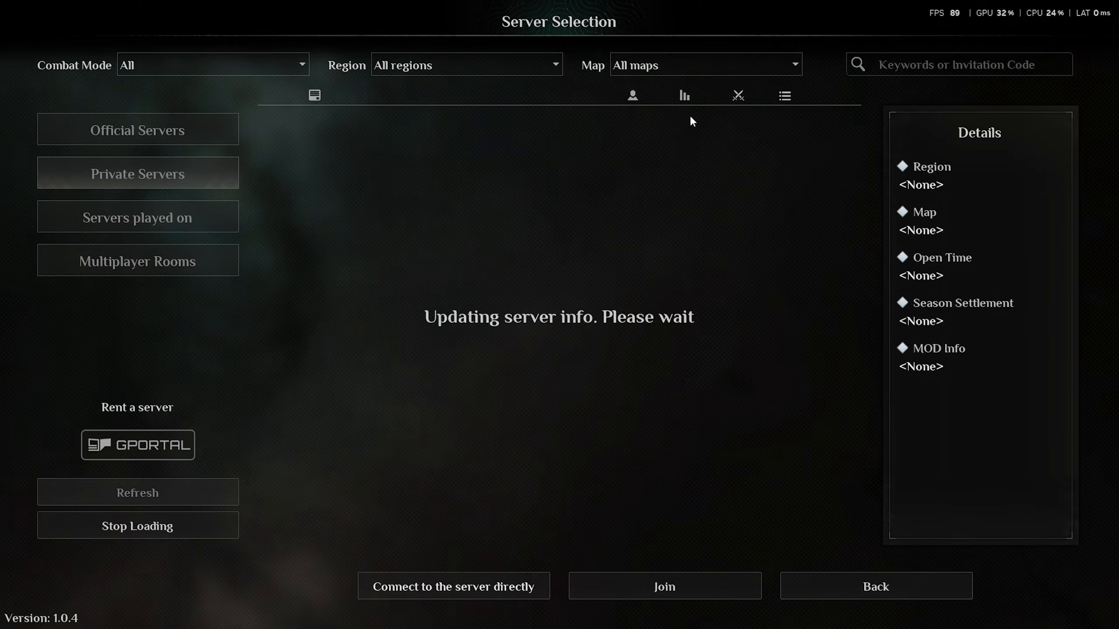
pyautogui.click(963, 64)
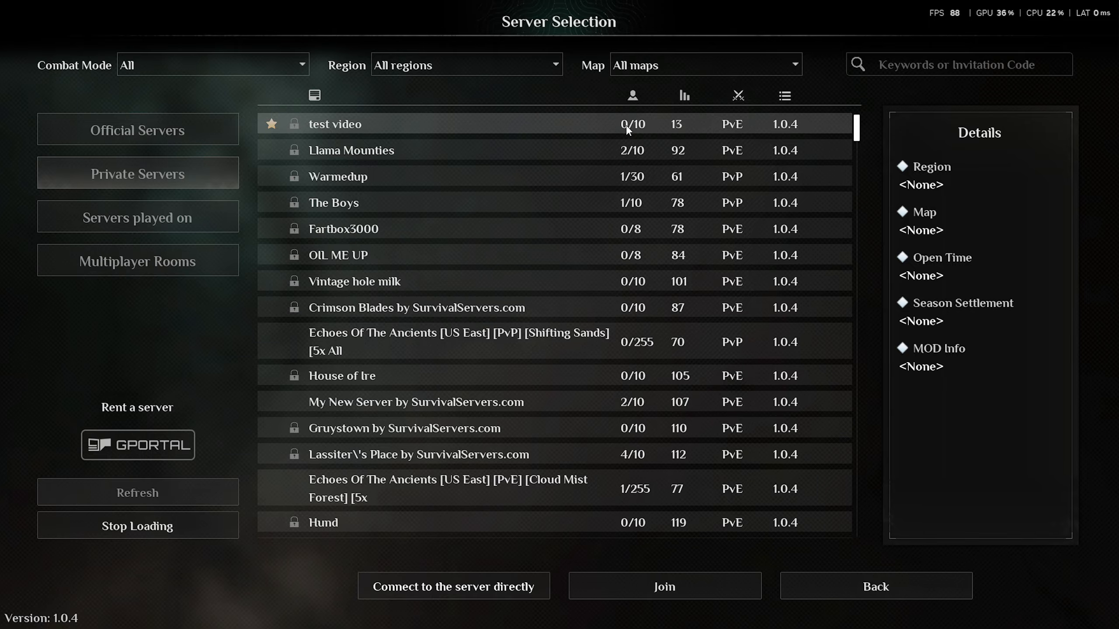
pyautogui.doubleClick(638, 128)
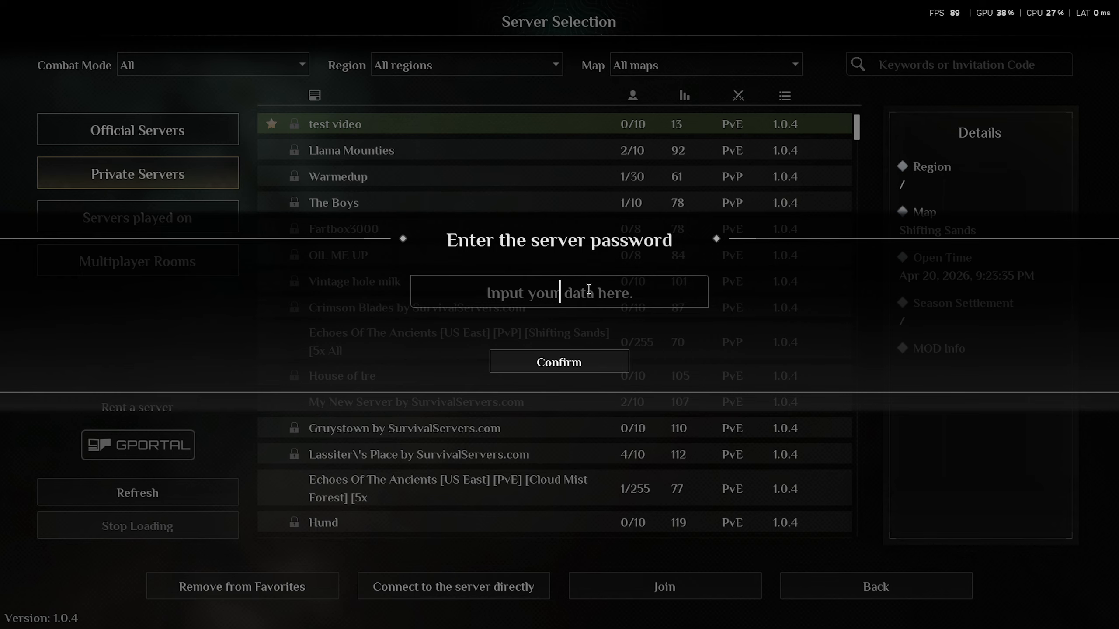
pyautogui.write('••')
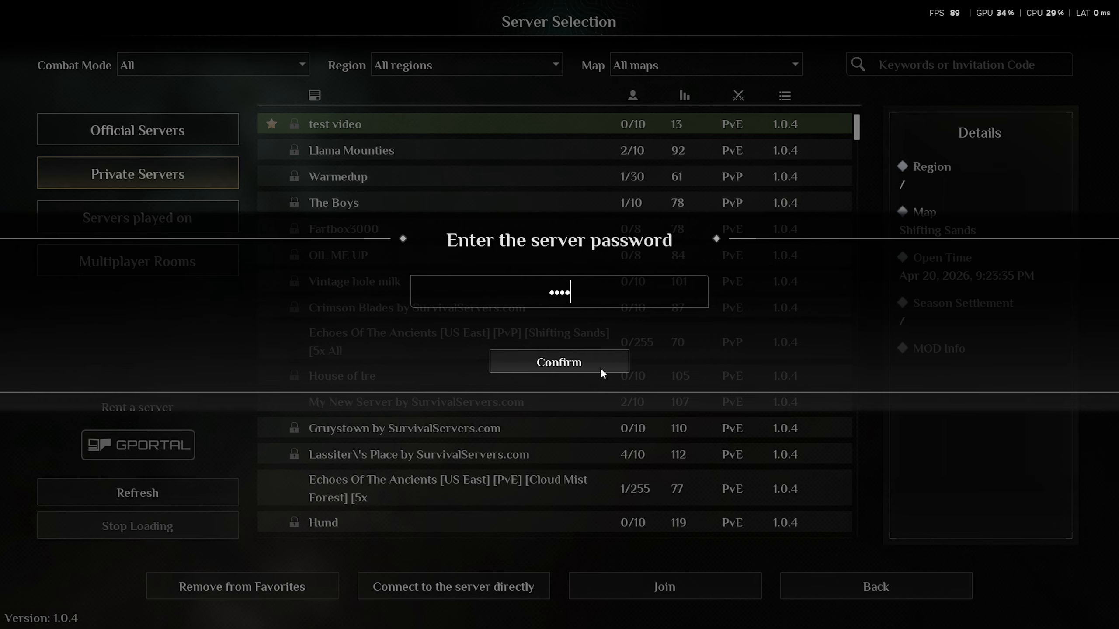
pyautogui.write('••')
pyautogui.click(601, 370)
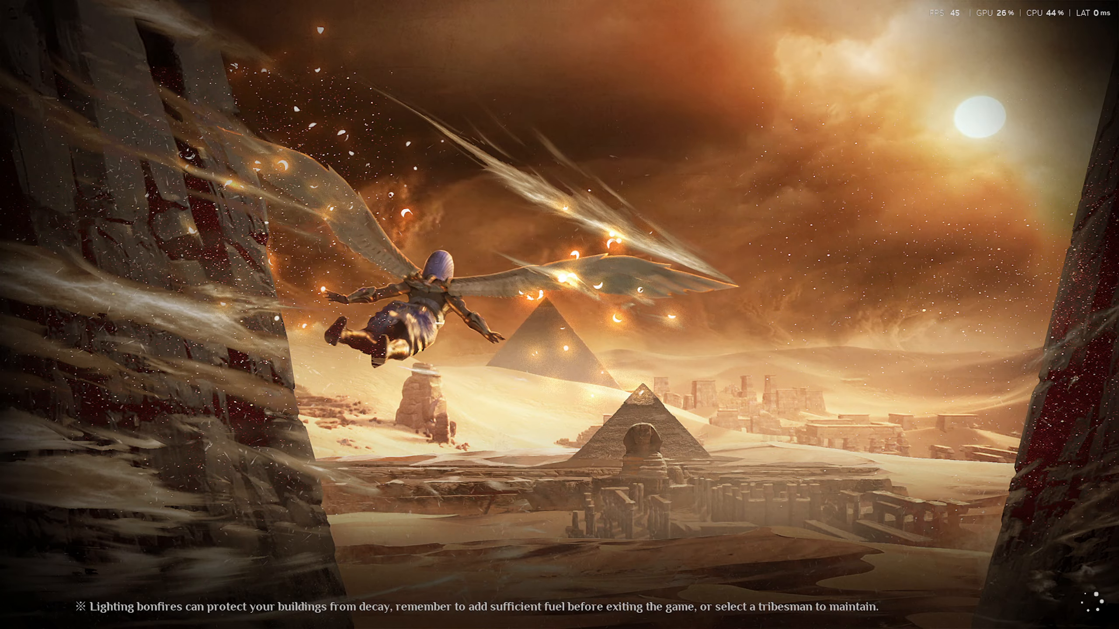
# - Switch to Synix, browse the HelpGUI topics under Server Actions > Help, then close it
pyautogui.hotkey('alt', 'Tab')
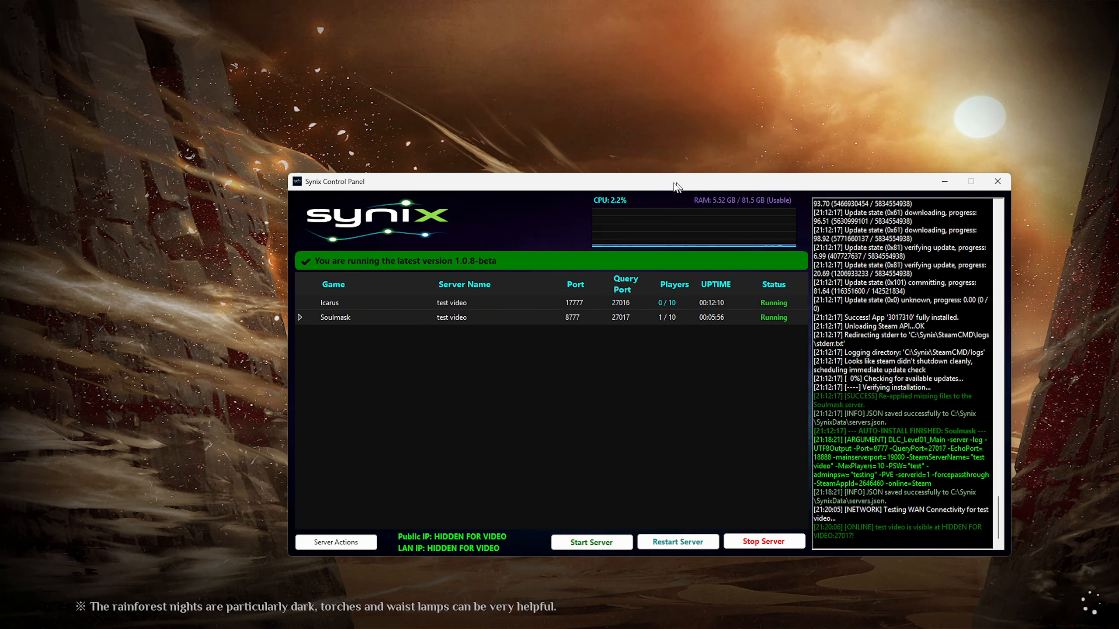
pyautogui.click(278, 539)
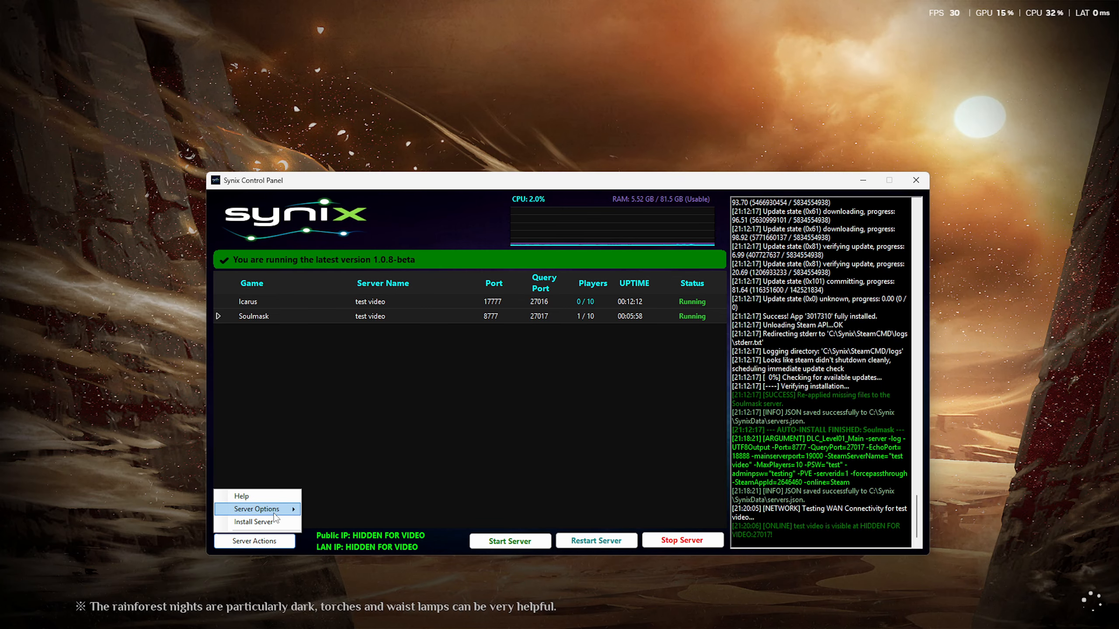
pyautogui.click(272, 498)
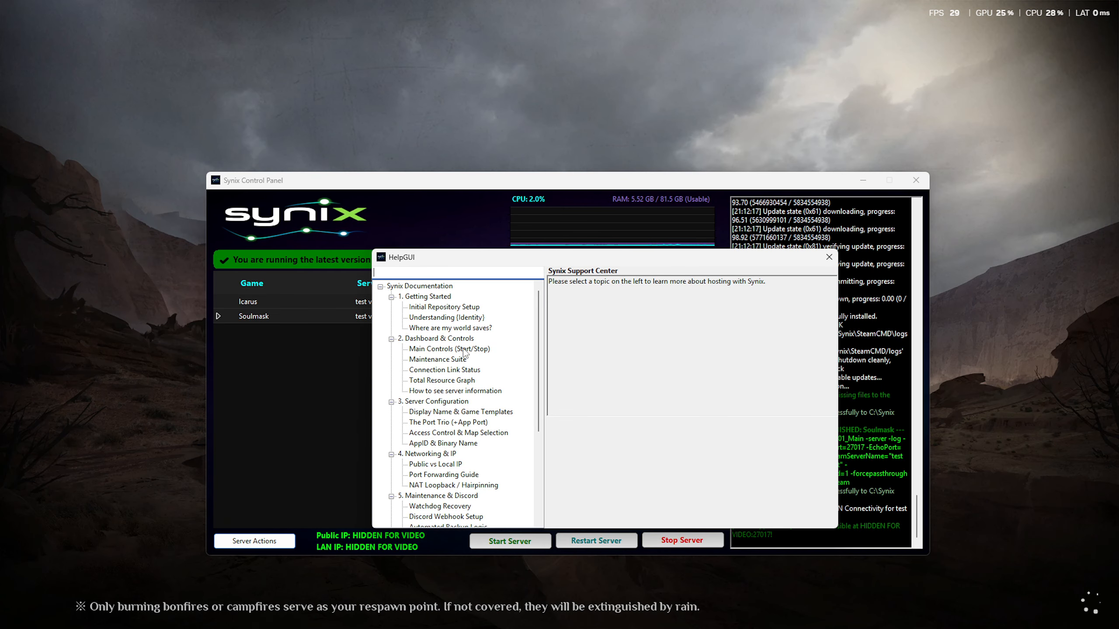
pyautogui.scroll(-5, 453, 470)
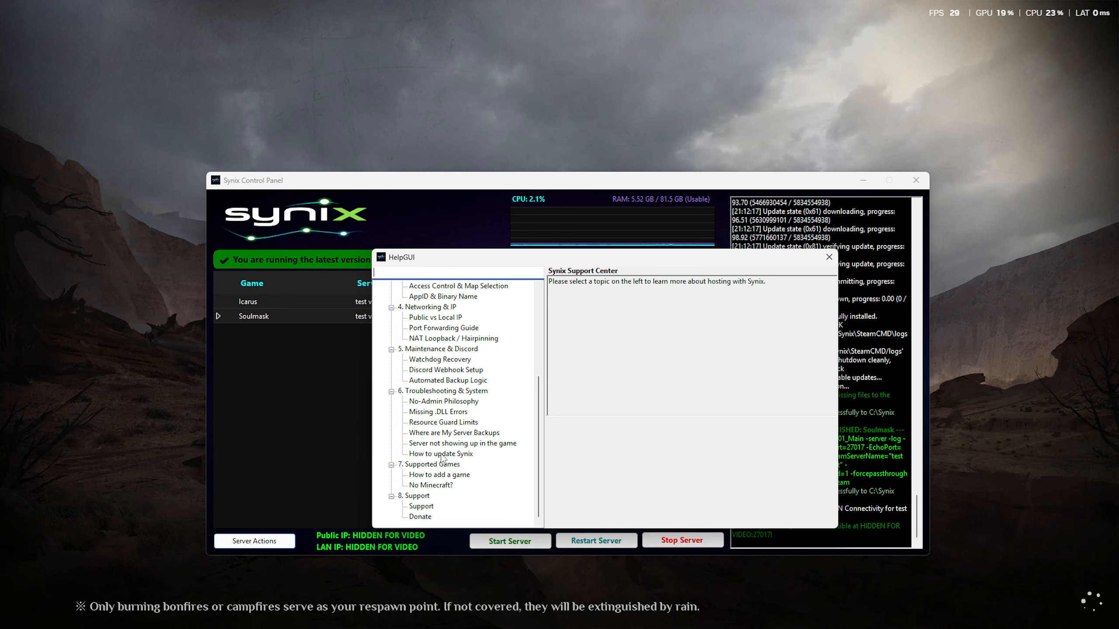
pyautogui.scroll(5, 441, 492)
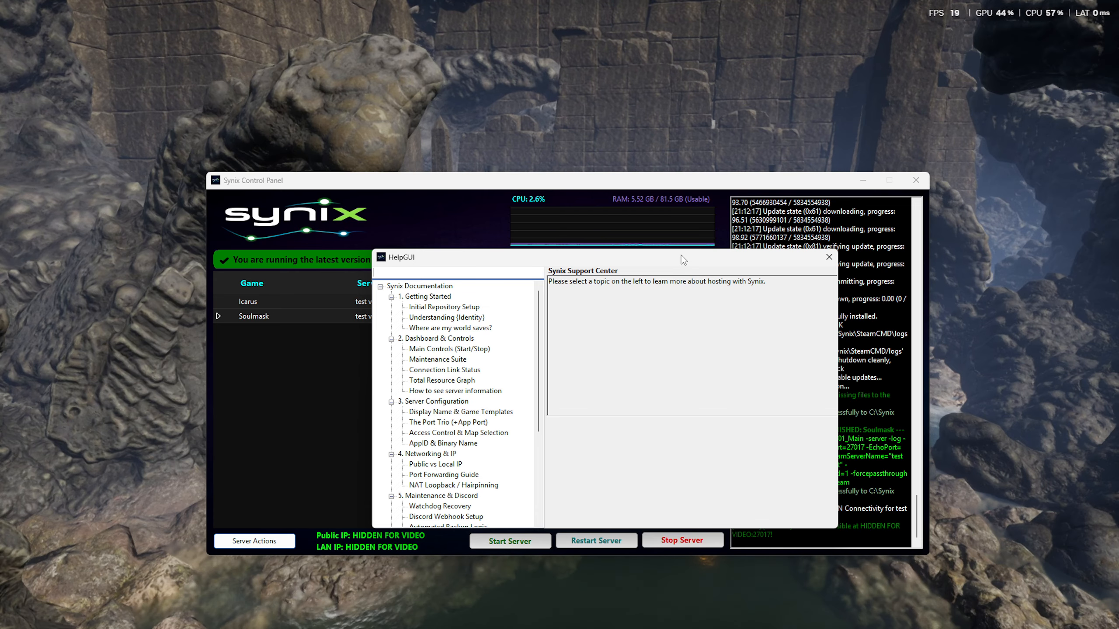
pyautogui.moveTo(680, 255); pyautogui.dragTo(636, 262)
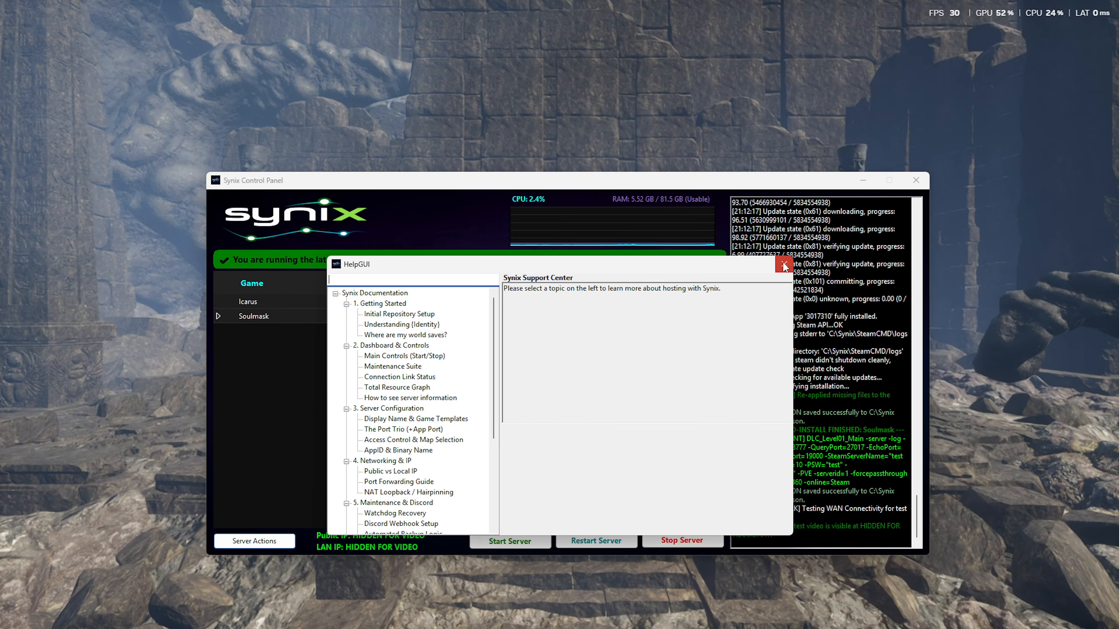
pyautogui.click(785, 264)
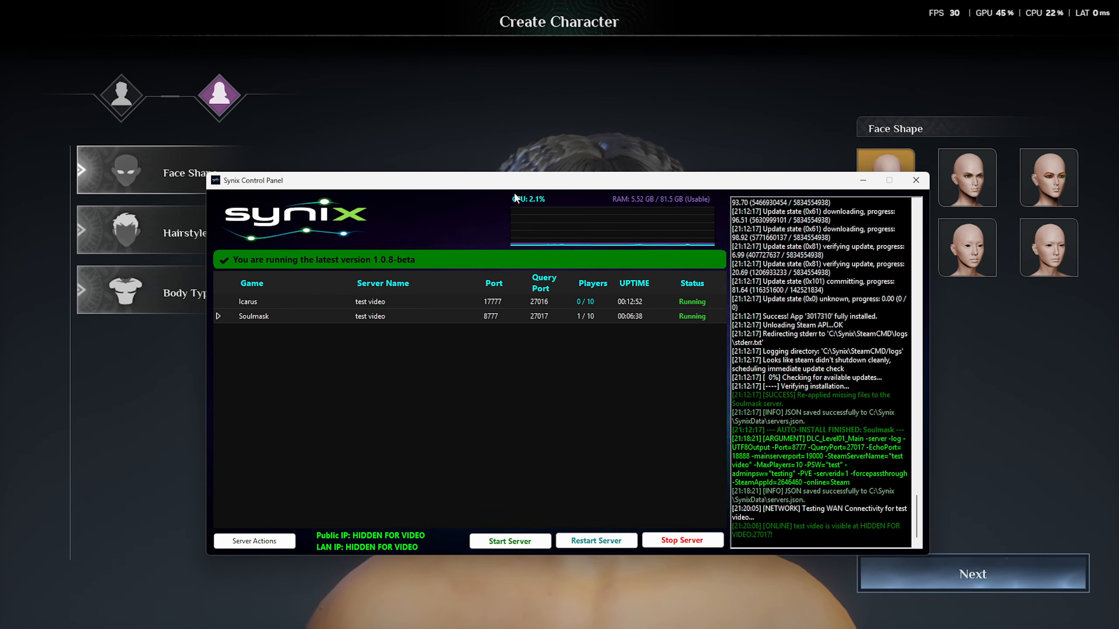
# - Move the Synix window aside and return focus to the Soulmask game
pyautogui.moveTo(511, 190); pyautogui.dragTo(1118, 182)
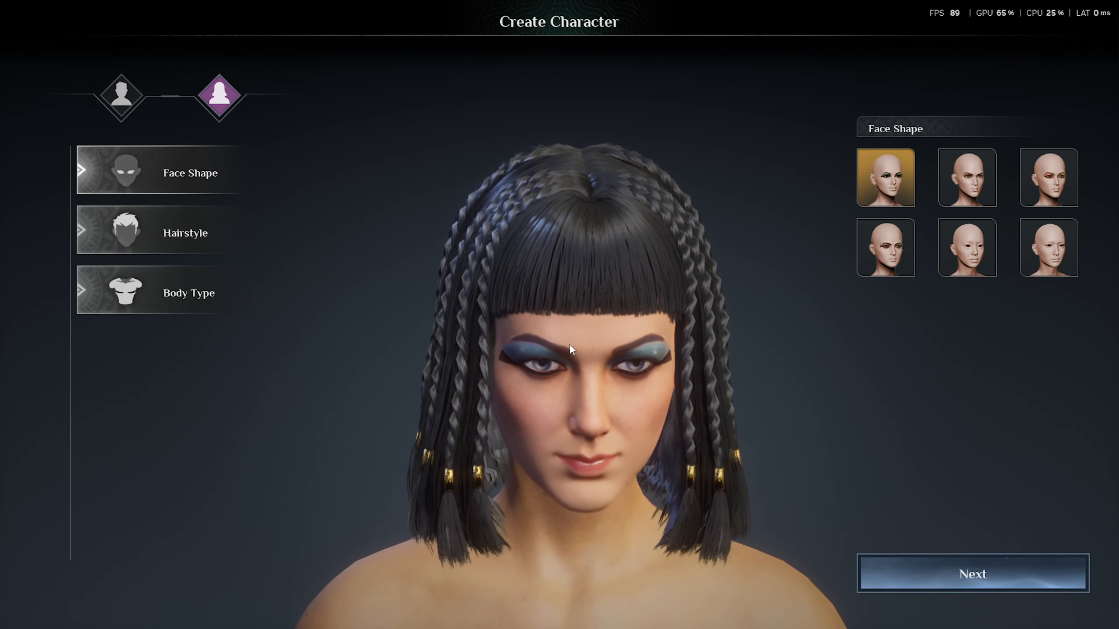
pyautogui.hotkey('alt', 'Tab')
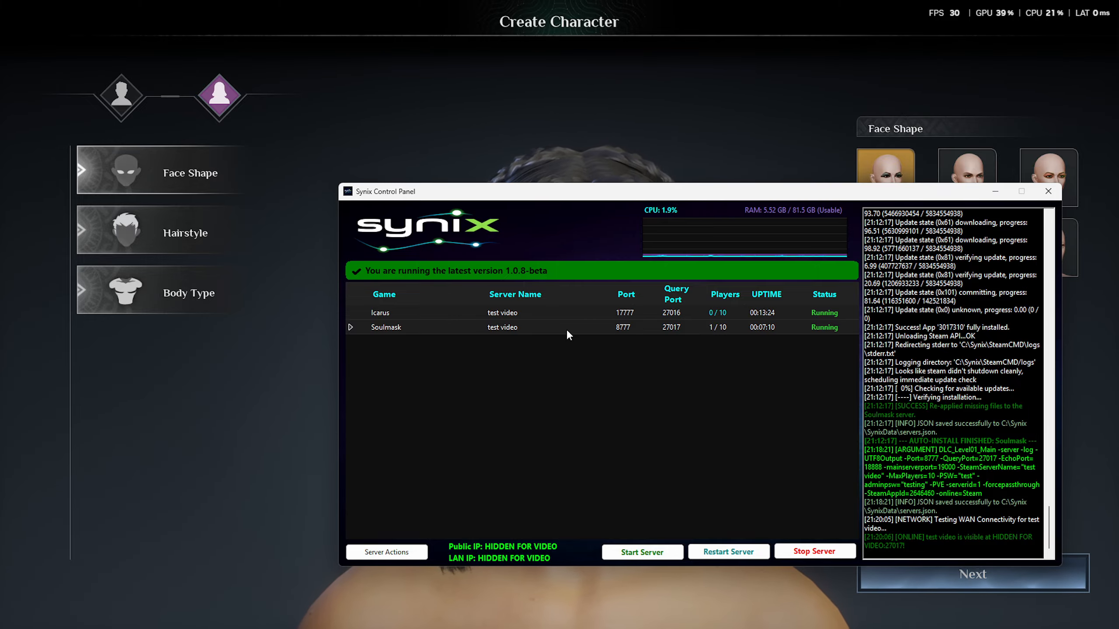
pyautogui.click(766, 125)
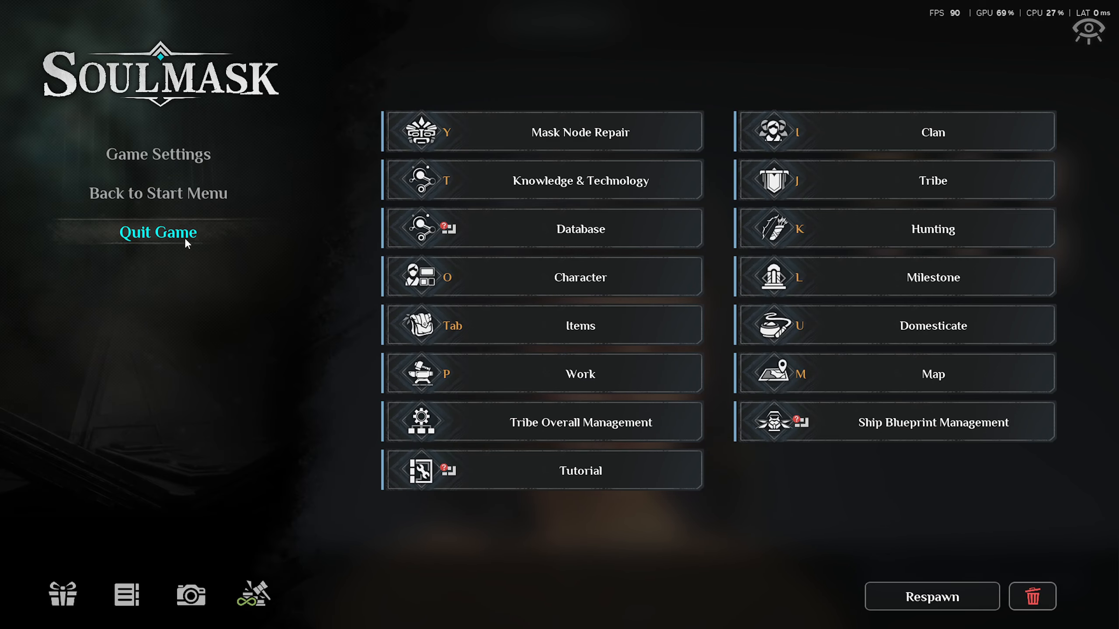
# - Quit Soulmask to the desktop and bring the control panel back into view
pyautogui.click(184, 238)
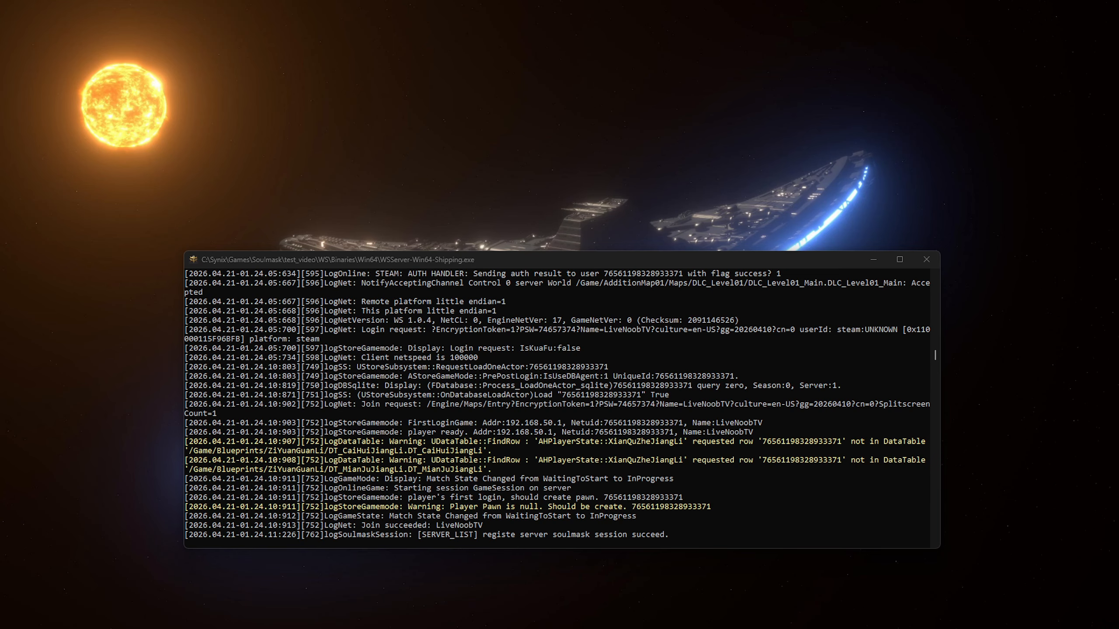
pyautogui.moveTo(0, 191); pyautogui.dragTo(431, 184)
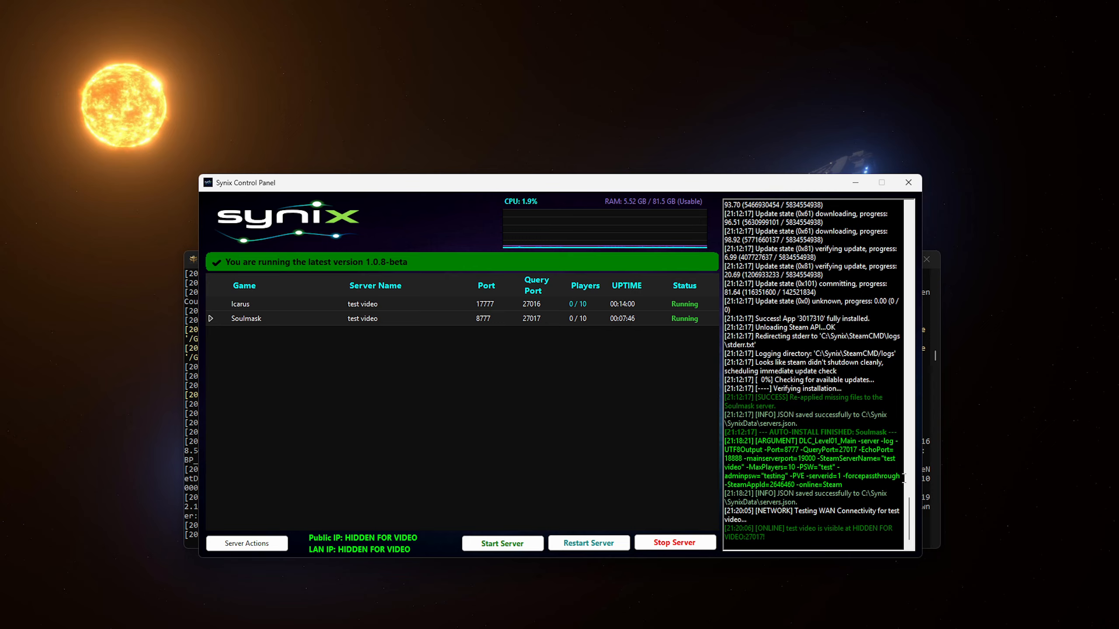
# - Select the Soulmask ARGUMENT line in the log, then bring the Soulmask console forward
pyautogui.moveTo(902, 477); pyautogui.dragTo(798, 441)
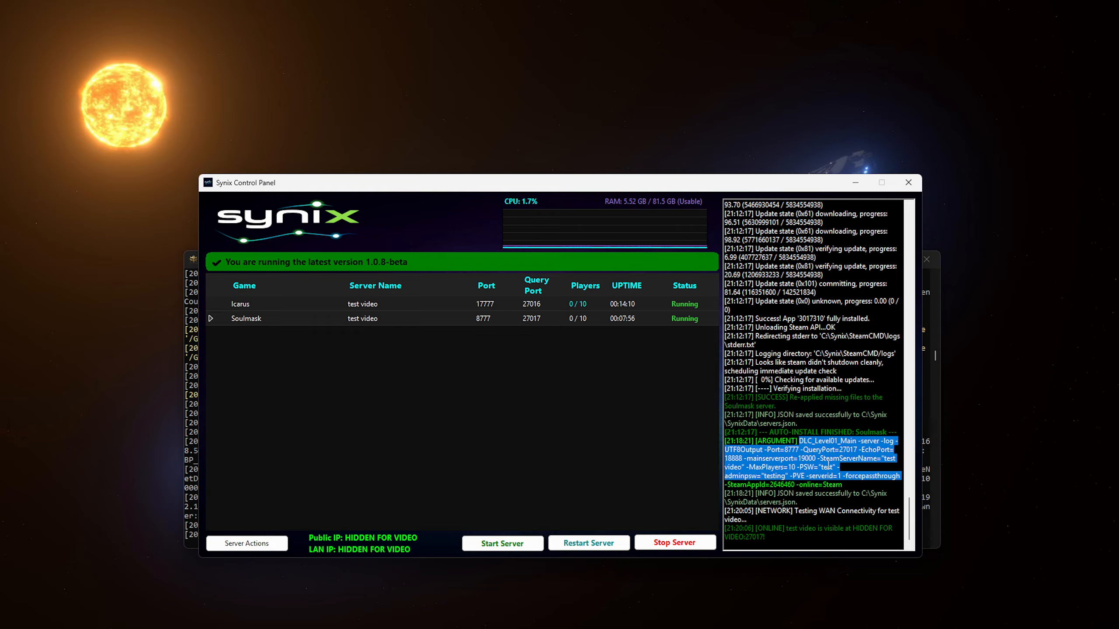
pyautogui.click(857, 468)
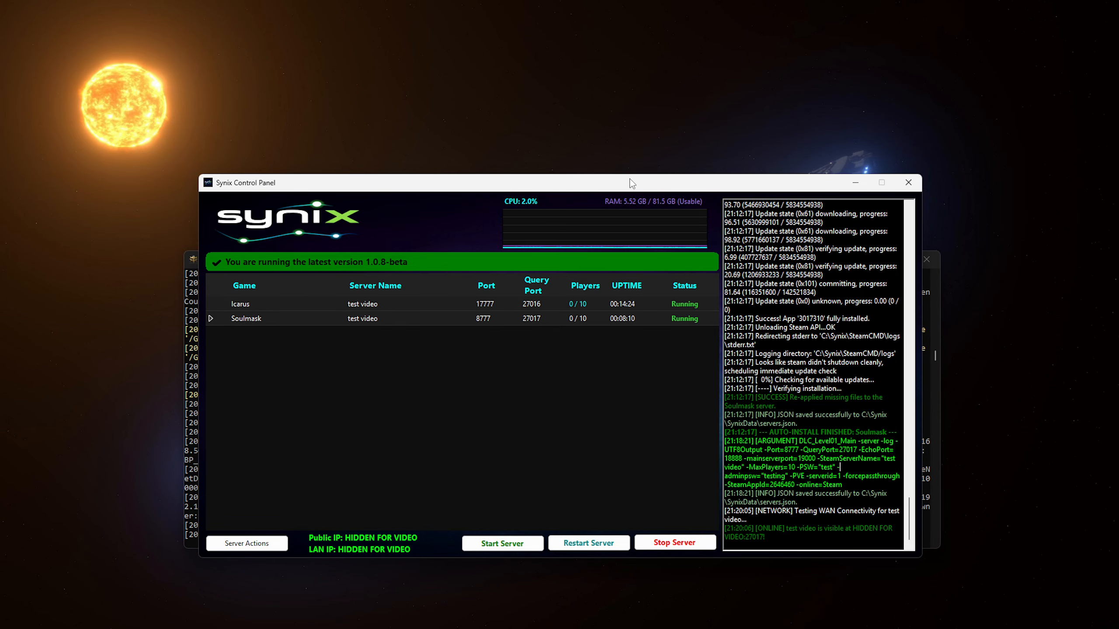
pyautogui.moveTo(631, 182); pyautogui.dragTo(550, 190)
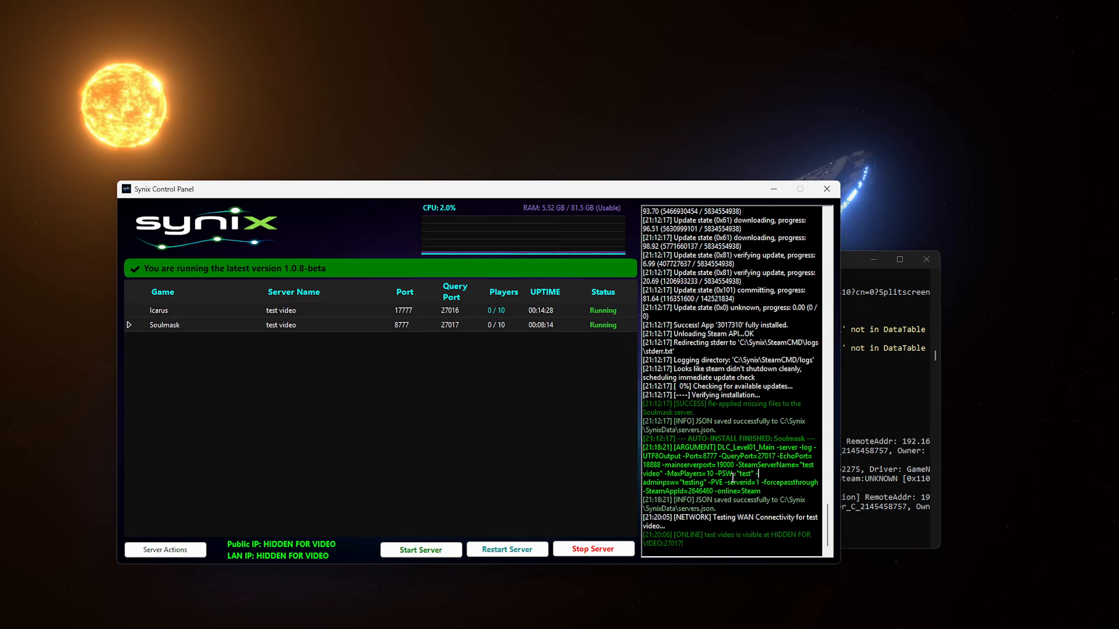
pyautogui.moveTo(386, 190); pyautogui.dragTo(500, 180)
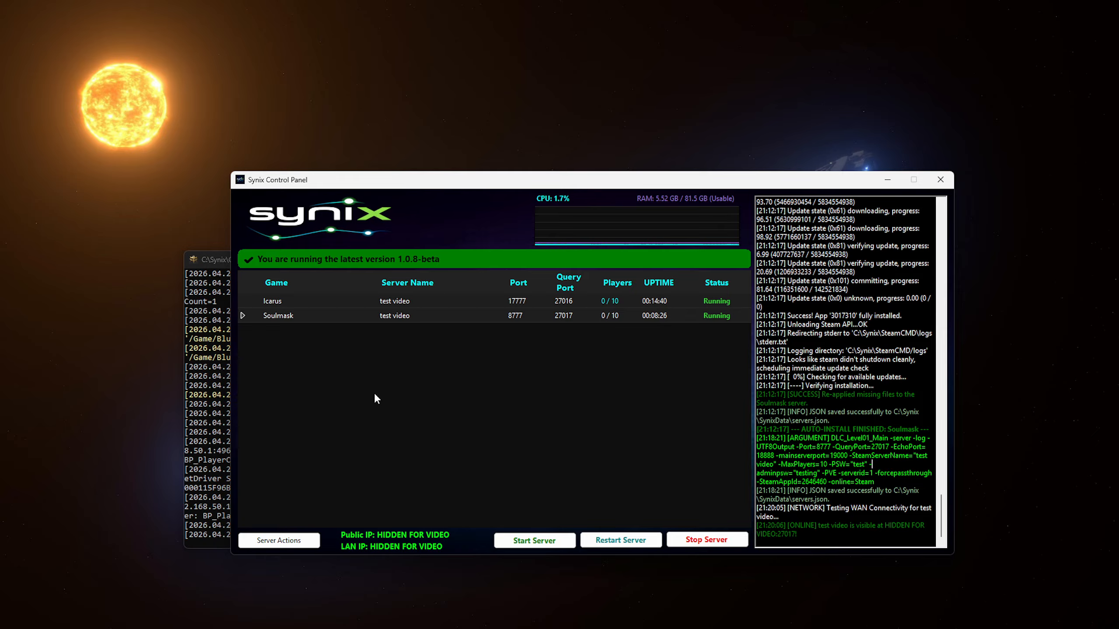
pyautogui.click(217, 268)
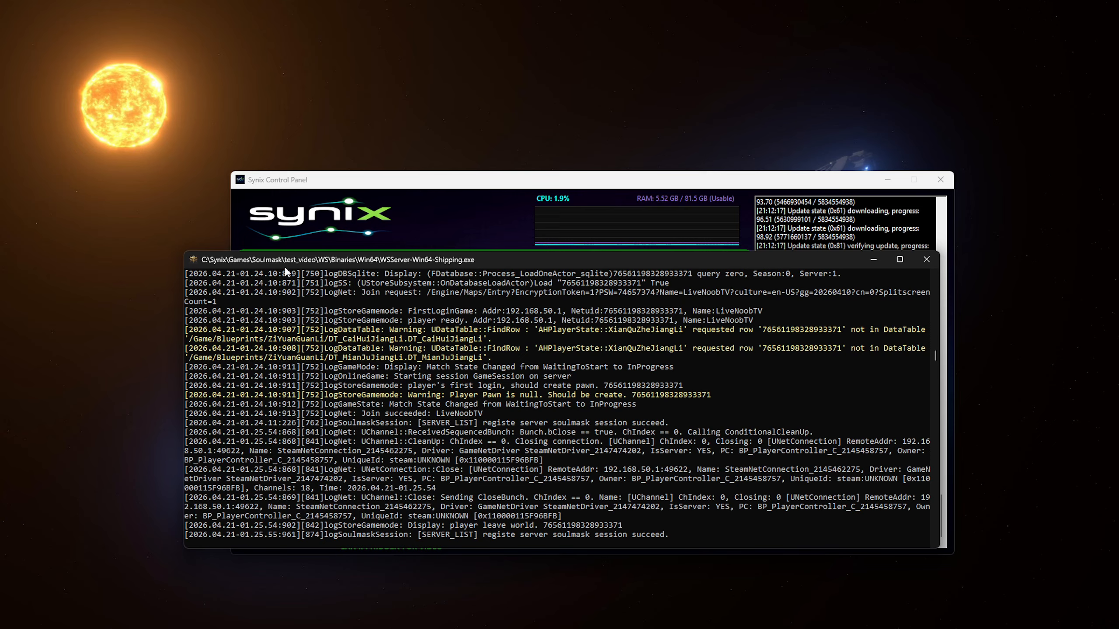
# - Move the Soulmask console down-left, then open and close the blank Install Server settings dialog
pyautogui.moveTo(339, 264); pyautogui.dragTo(304, 327)
pyautogui.click(432, 212)
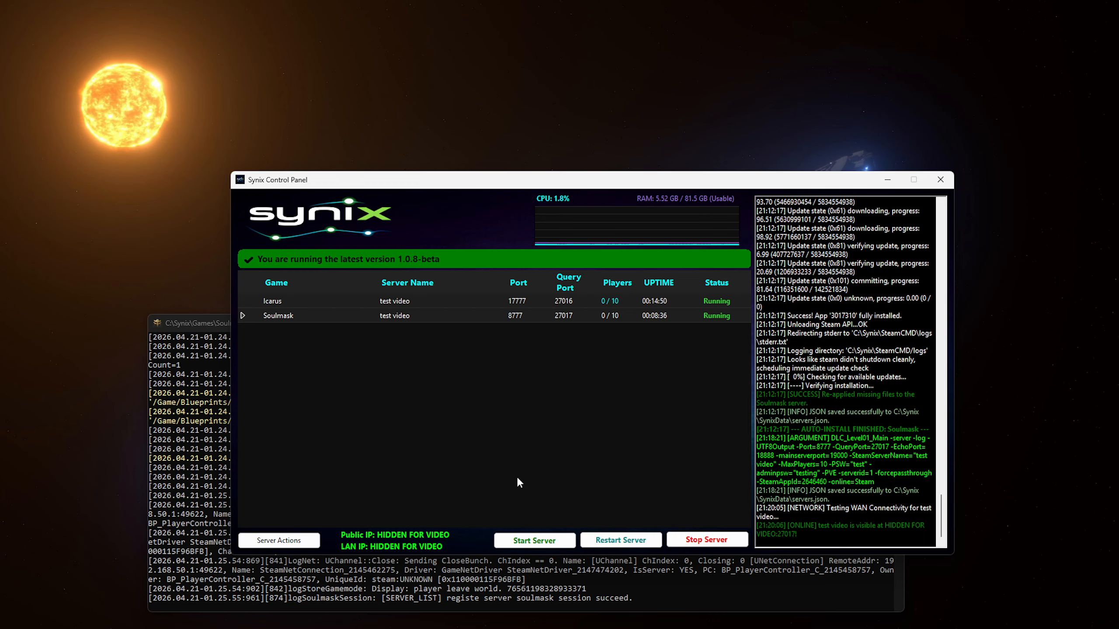
pyautogui.click(274, 542)
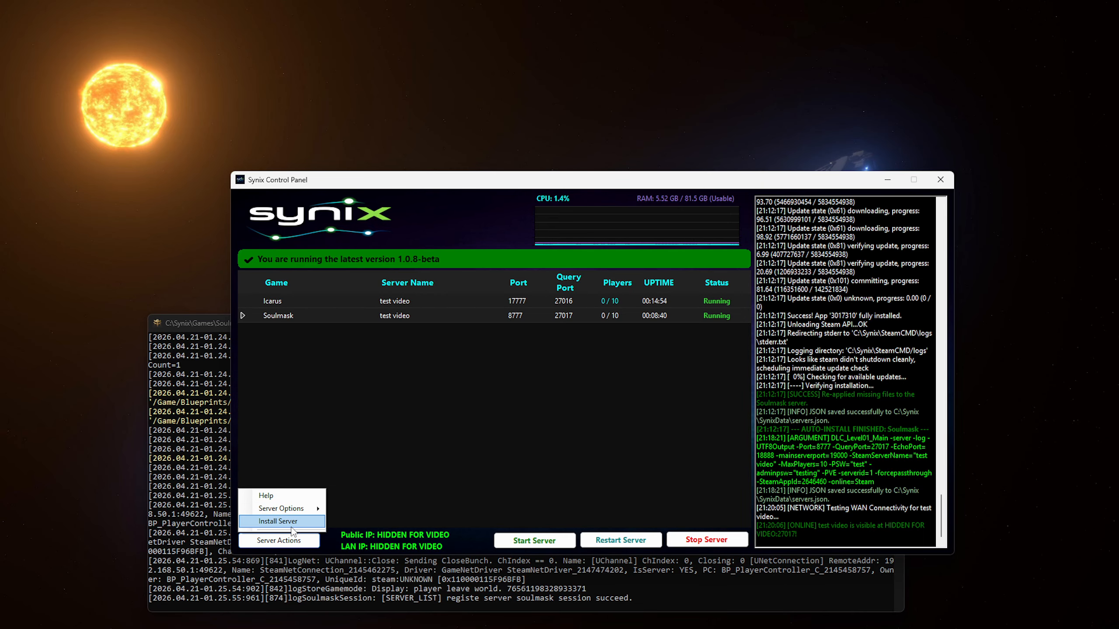
pyautogui.click(286, 521)
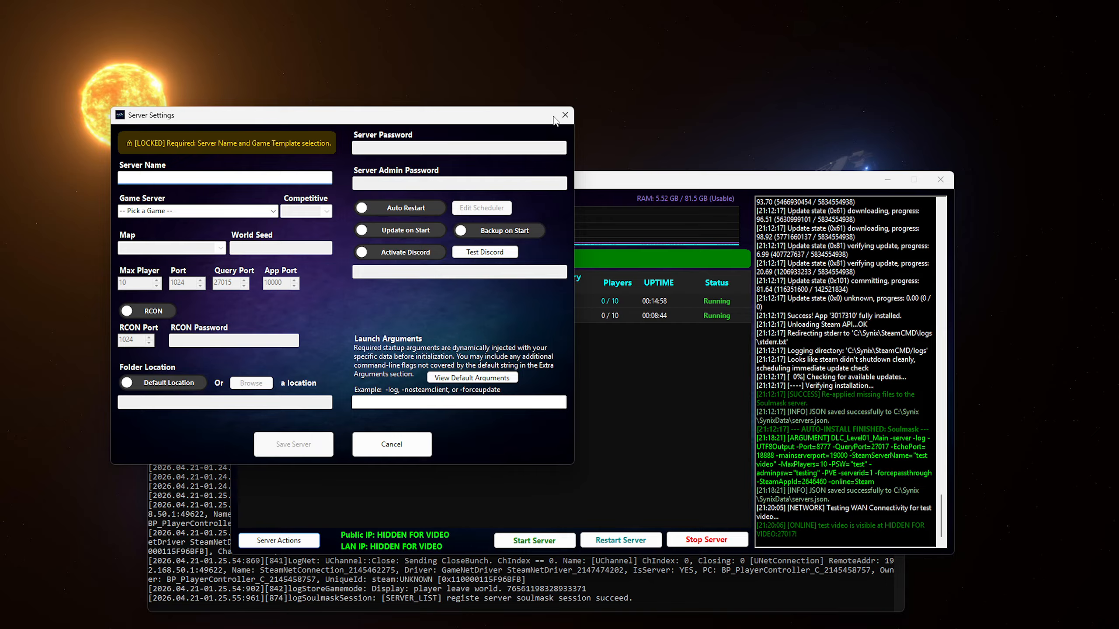
pyautogui.click(565, 115)
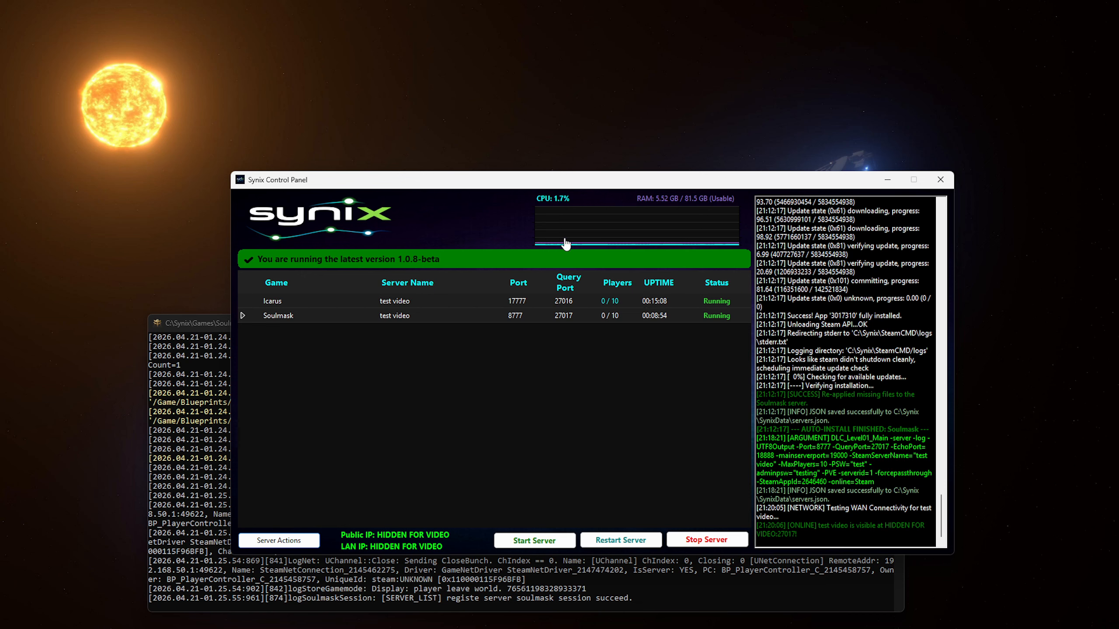
# - Stop both game servers, then select and deselect the last JSON-saved log line
pyautogui.click(690, 539)
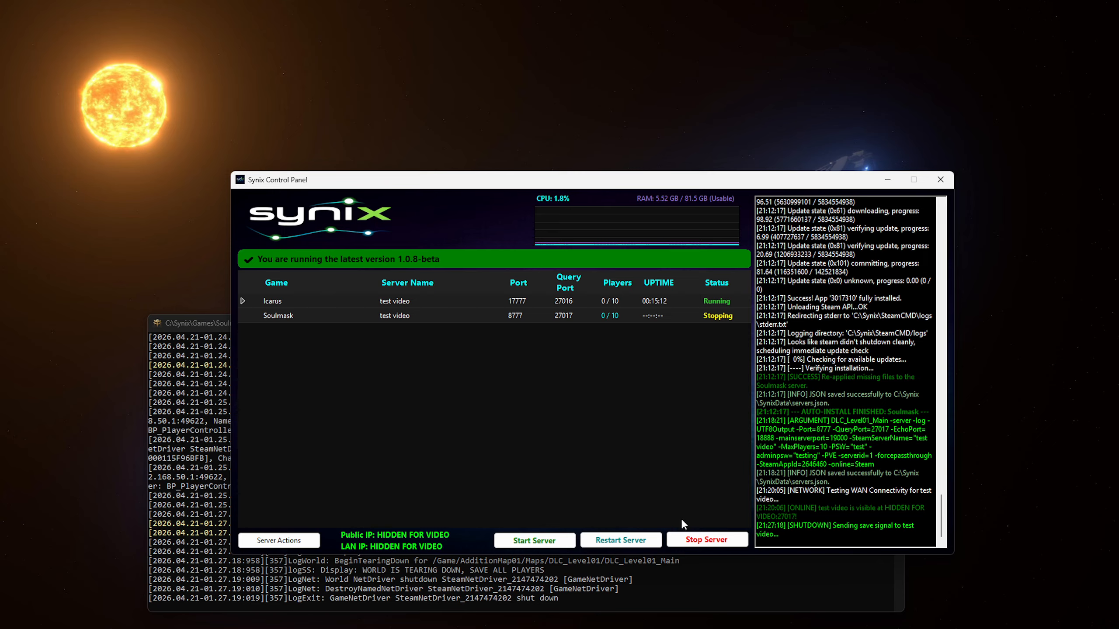
pyautogui.moveTo(713, 185); pyautogui.dragTo(615, 153)
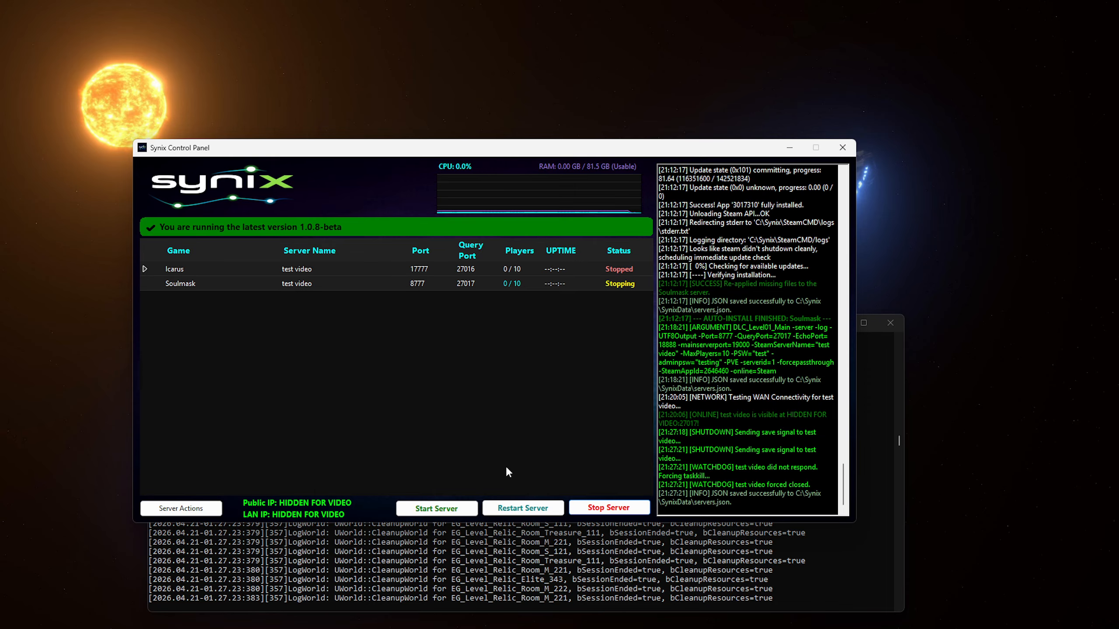
pyautogui.moveTo(731, 503); pyautogui.dragTo(686, 493)
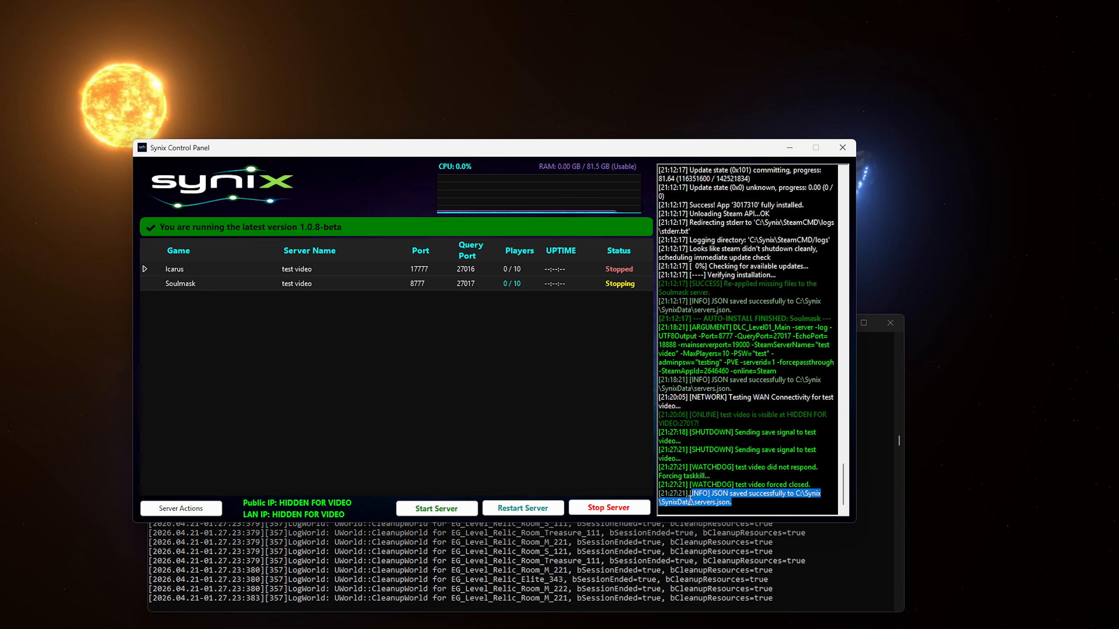
pyautogui.click(745, 503)
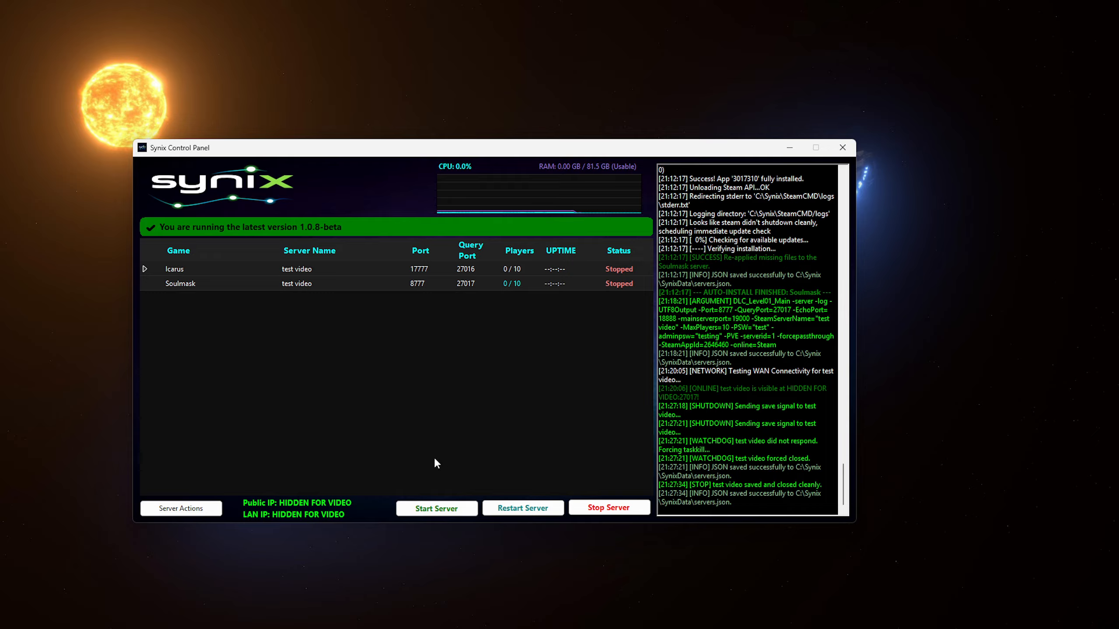
# - Open the Icarus server's settings and enable Discord notifications
pyautogui.click(194, 508)
pyautogui.moveTo(221, 478)
pyautogui.click(264, 507)
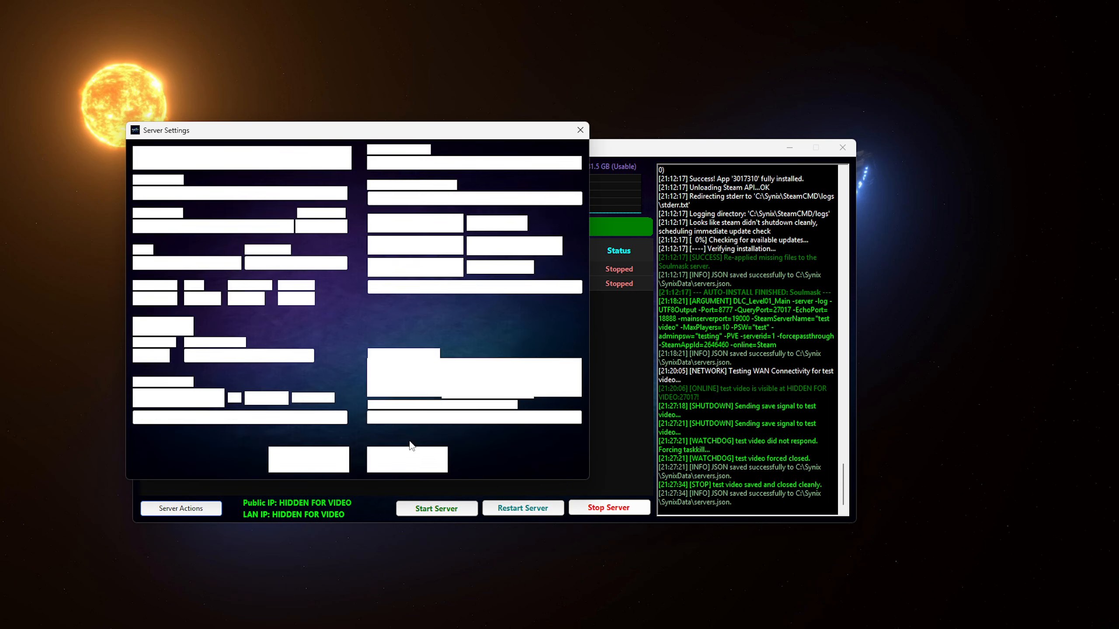
pyautogui.click(442, 269)
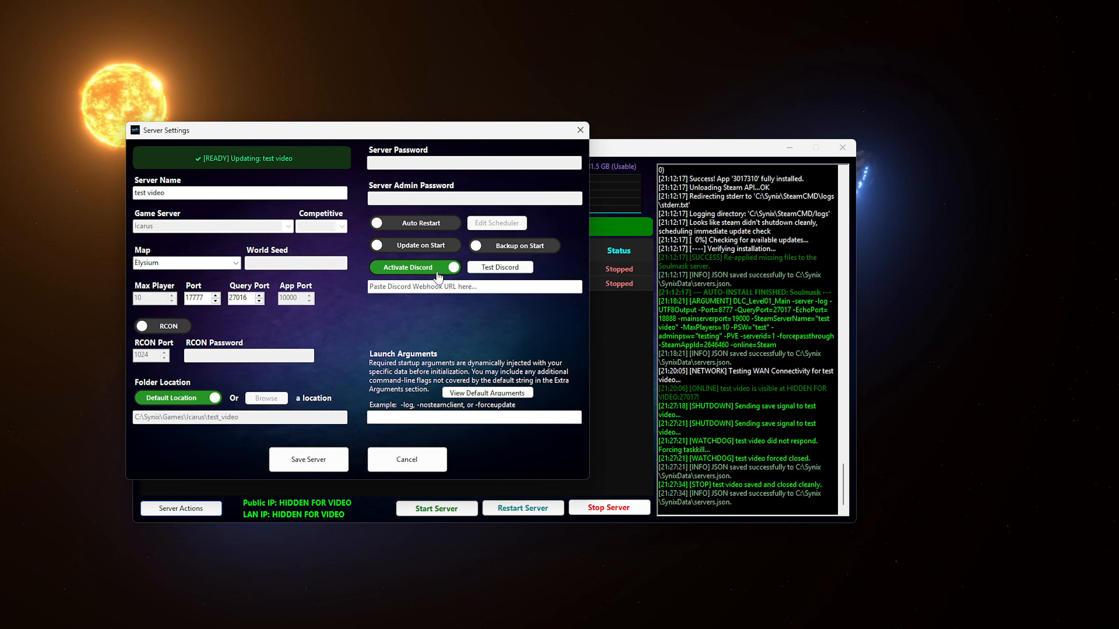
pyautogui.click(426, 291)
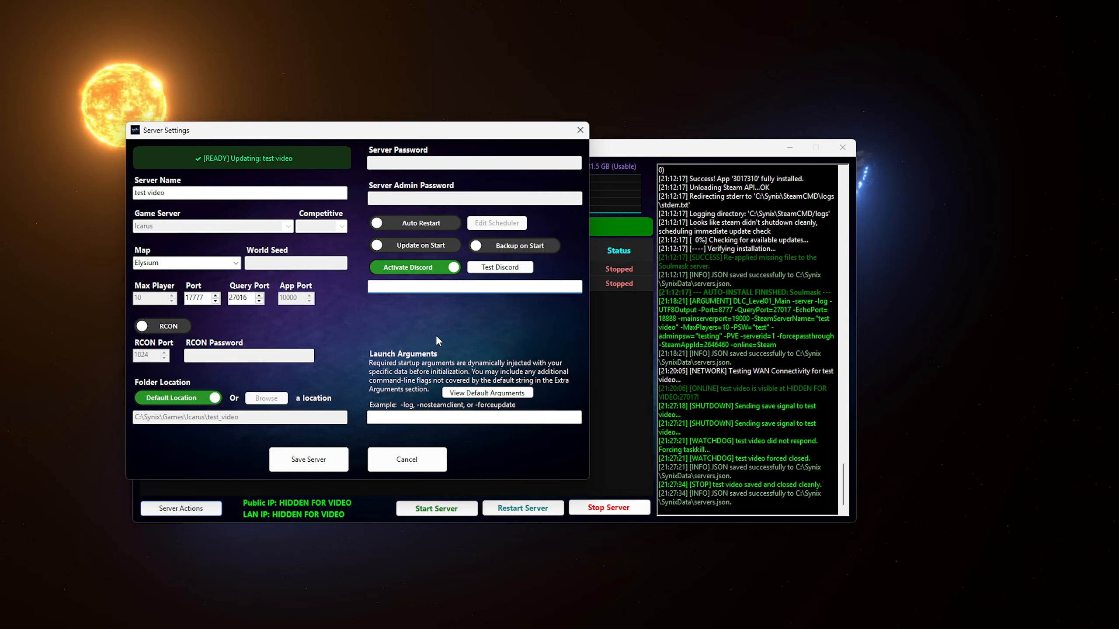
# - Turn on auto restart scheduled for Monday, Wednesday and Friday at hour 1
pyautogui.click(413, 226)
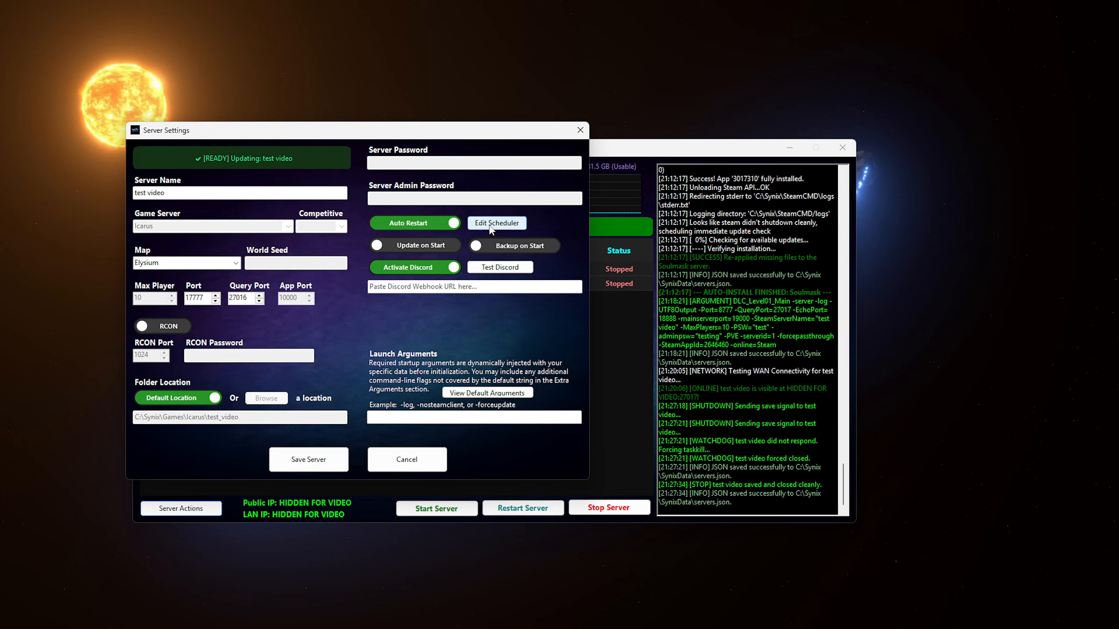
pyautogui.click(519, 224)
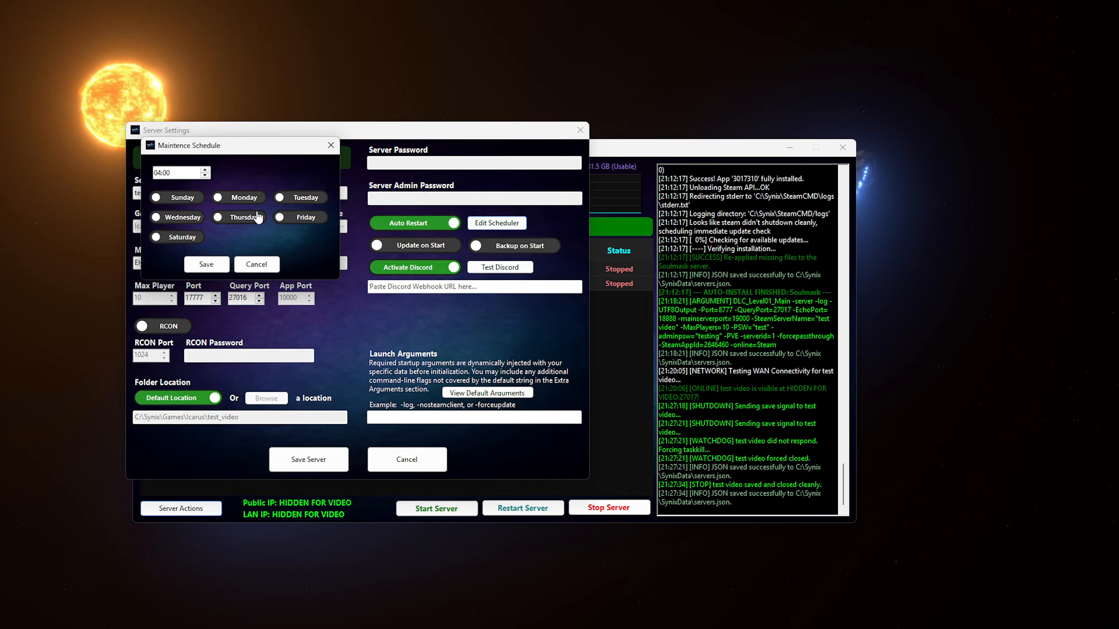
pyautogui.click(238, 199)
pyautogui.click(184, 219)
pyautogui.click(299, 222)
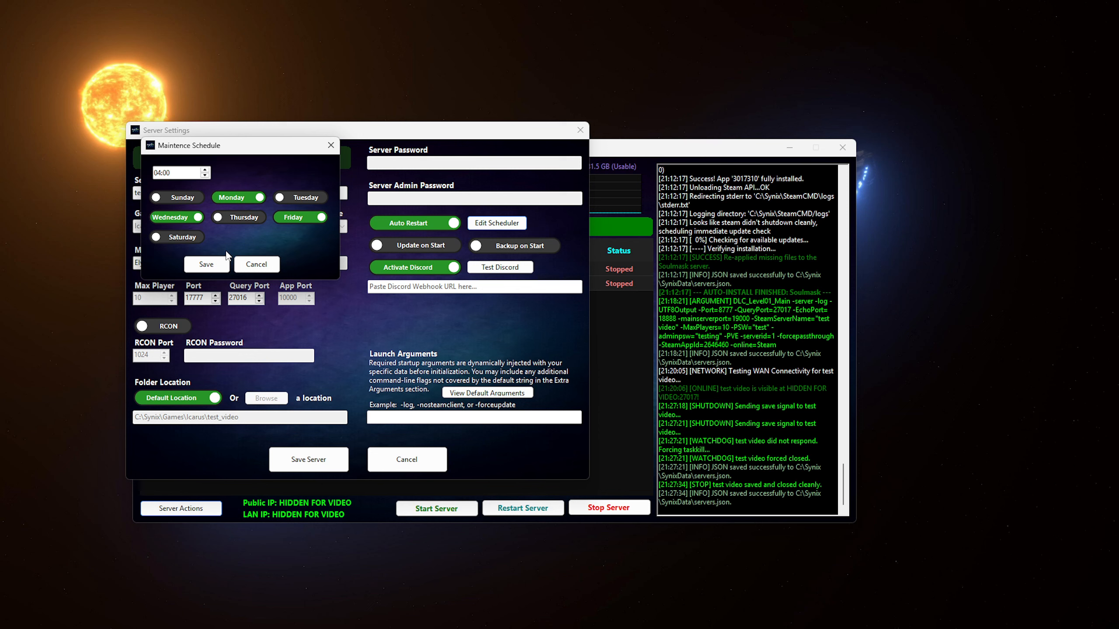
pyautogui.click(160, 174)
pyautogui.write('12')
pyautogui.click(208, 266)
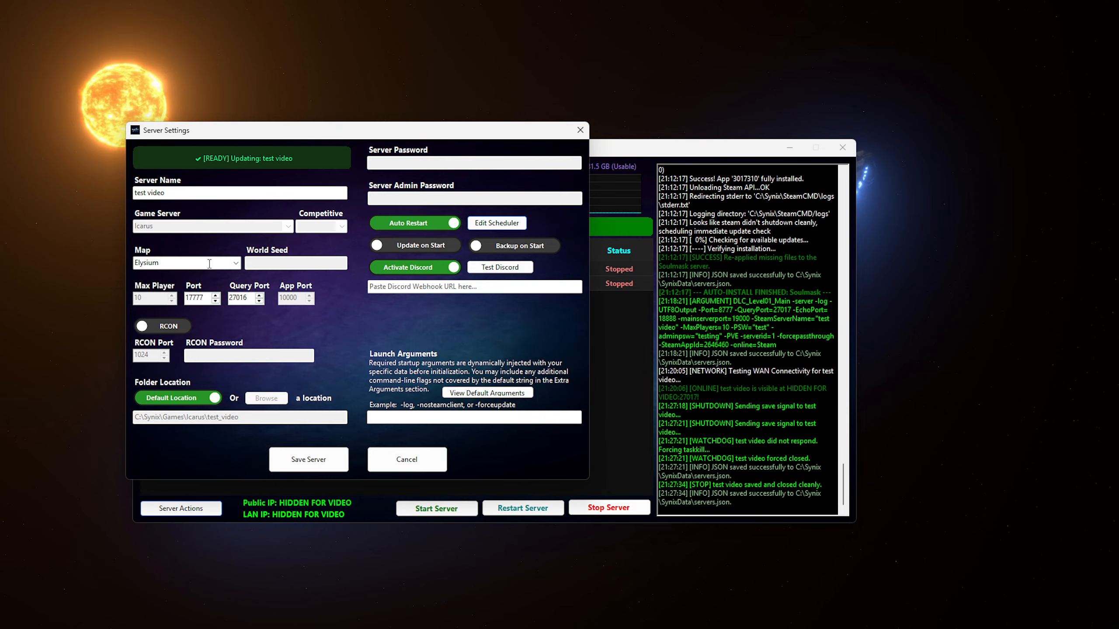
# - Enable Update and Backup on Start, then close the server settings
pyautogui.click(428, 247)
pyautogui.click(489, 246)
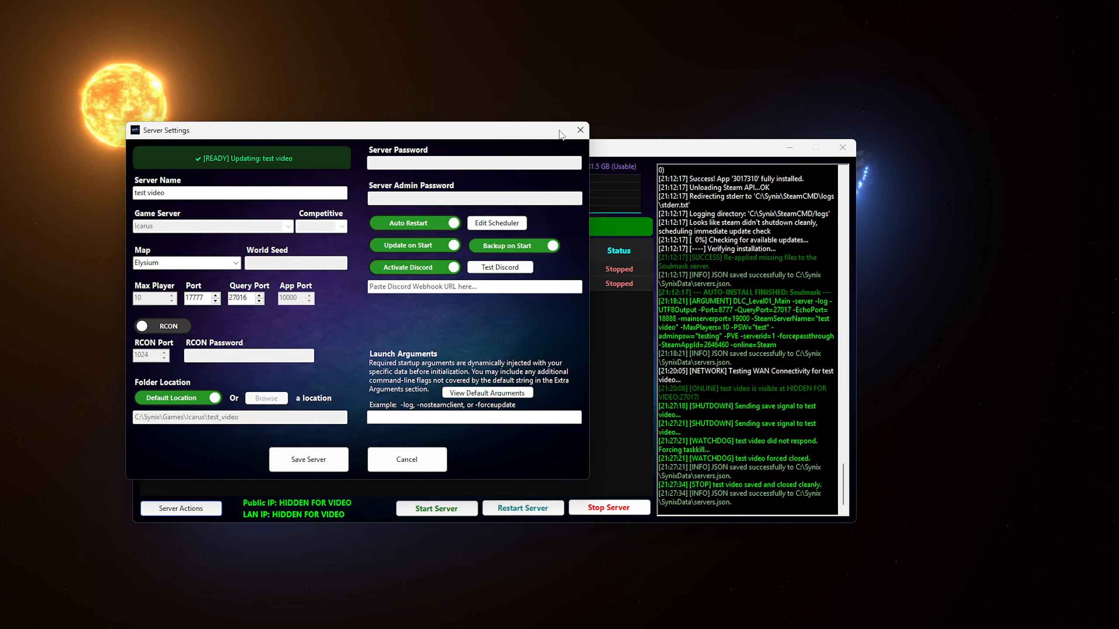
pyautogui.click(580, 130)
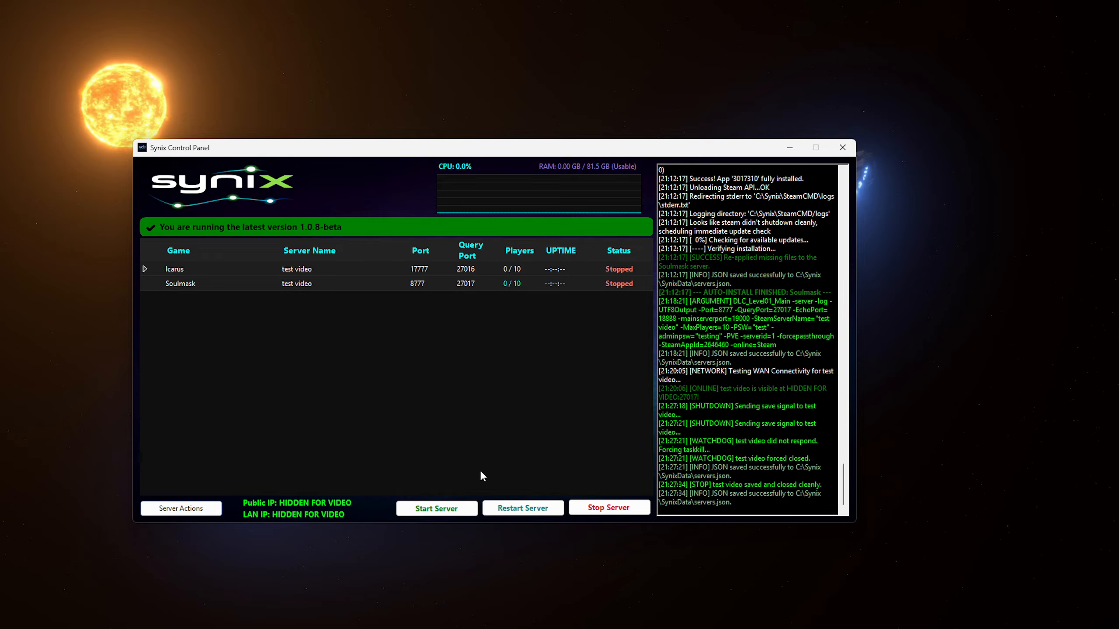
# - Start the Icarus test video server and move the control panel to the top-left
pyautogui.click(382, 284)
pyautogui.click(461, 508)
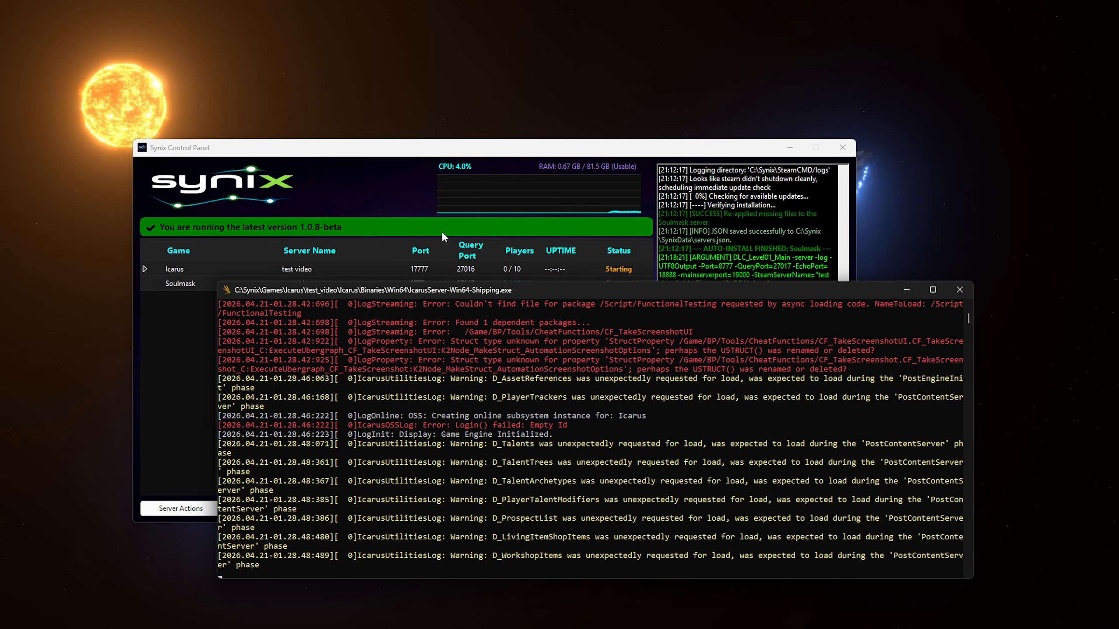
pyautogui.moveTo(532, 152); pyautogui.dragTo(438, 44)
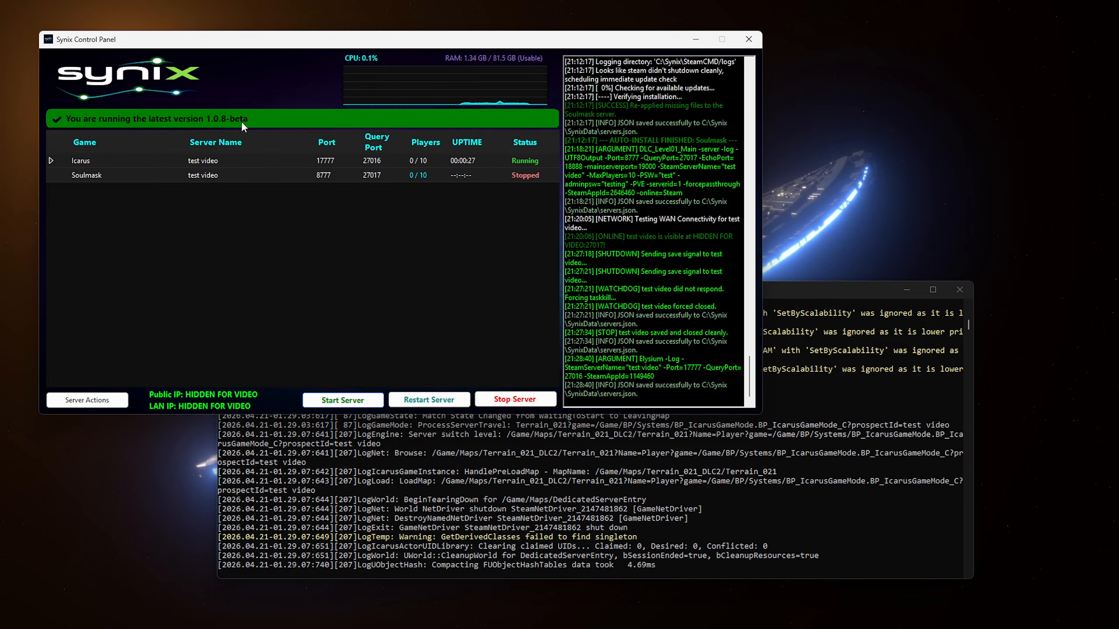
pyautogui.moveTo(274, 44); pyautogui.dragTo(357, 127)
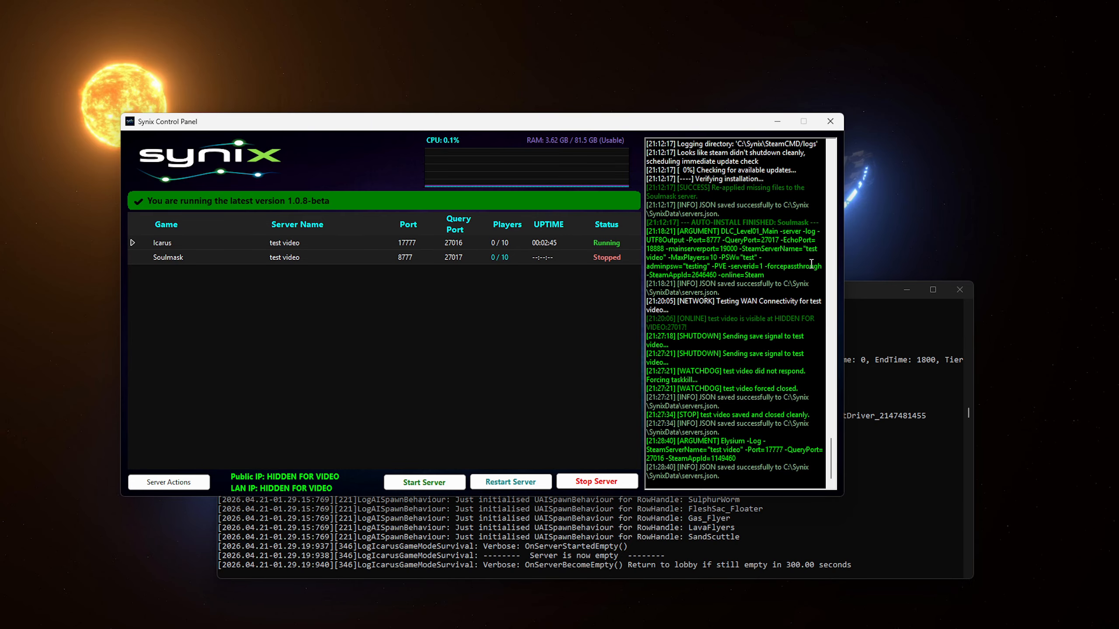
# - Minimise the Icarus server console and close Synix Control Panel
pyautogui.click(922, 302)
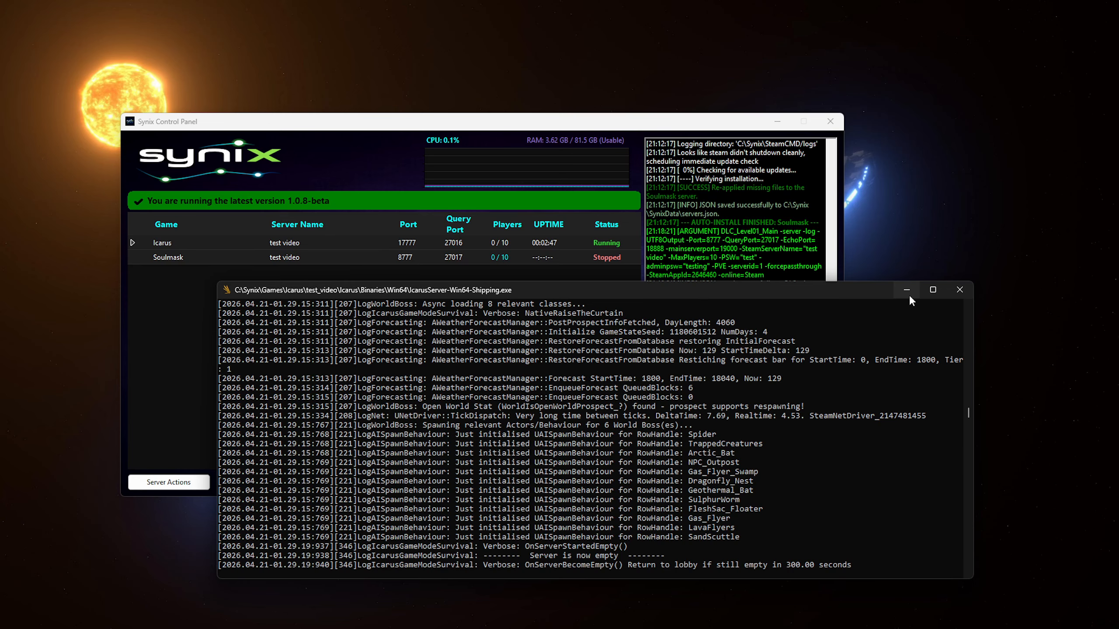
pyautogui.click(906, 292)
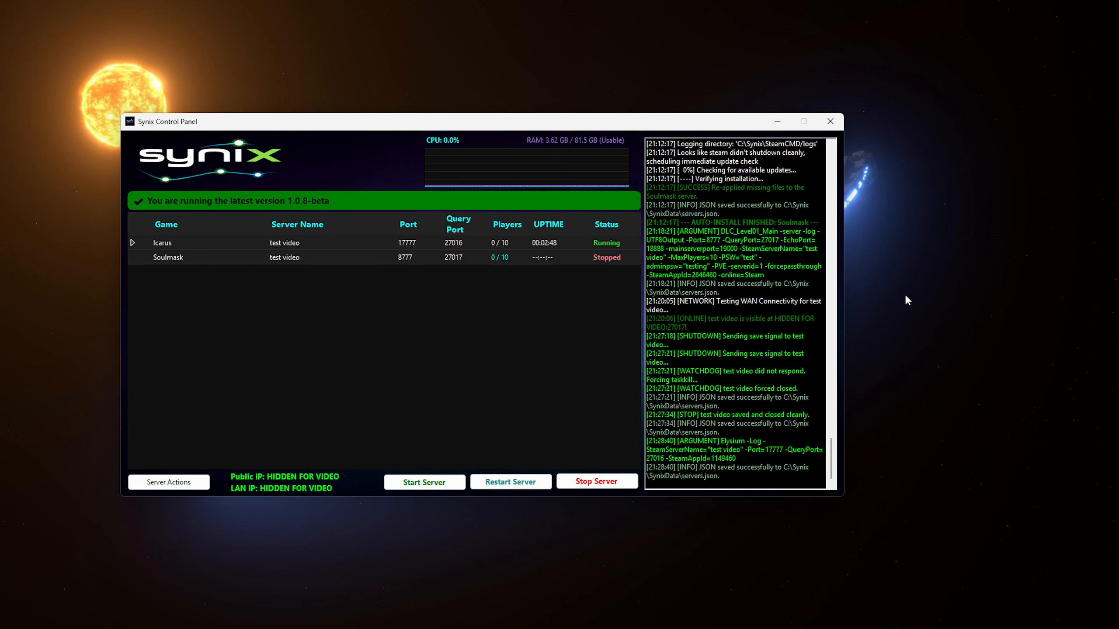
pyautogui.click(822, 124)
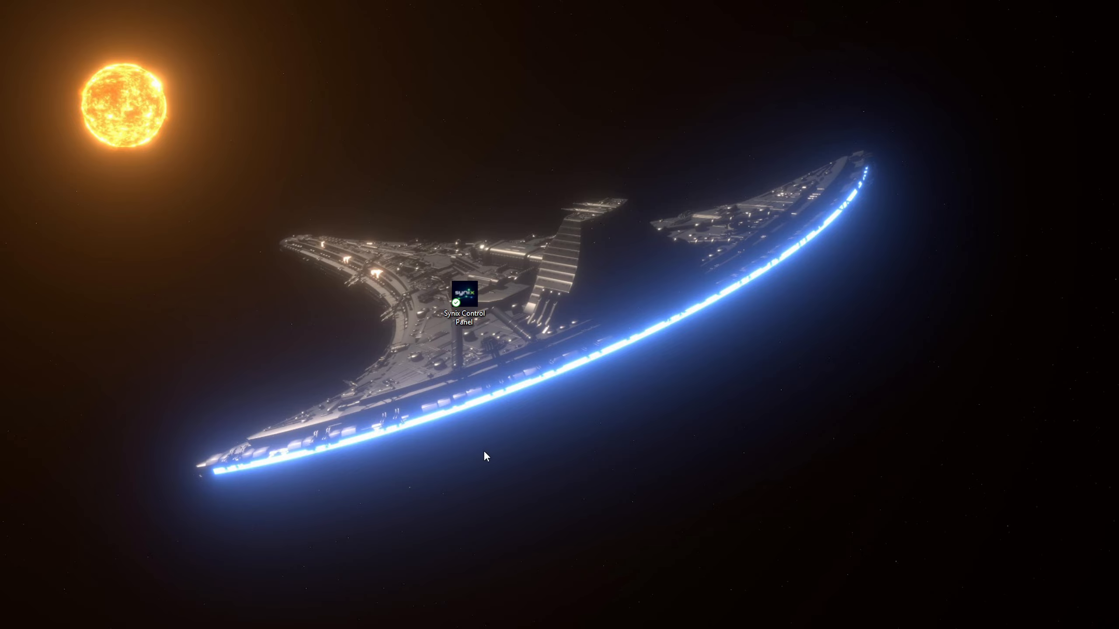
# - Reopen Synix from its desktop icon and close the Icarus console to test watchdog recovery
pyautogui.doubleClick(469, 304)
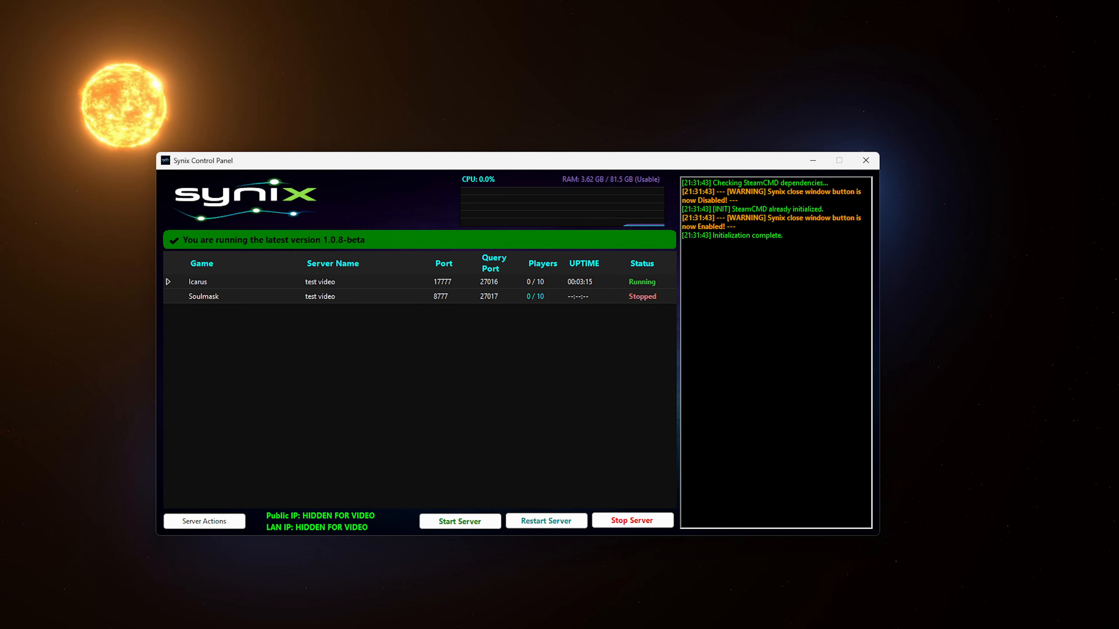
pyautogui.hotkey('alt', 'Tab')
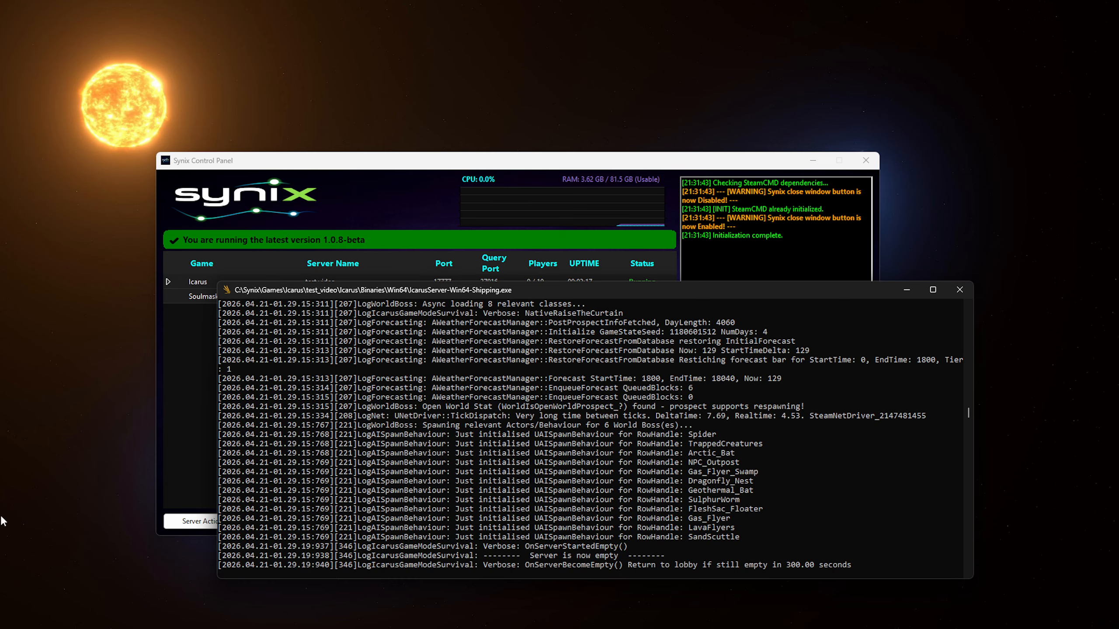
pyautogui.click(966, 292)
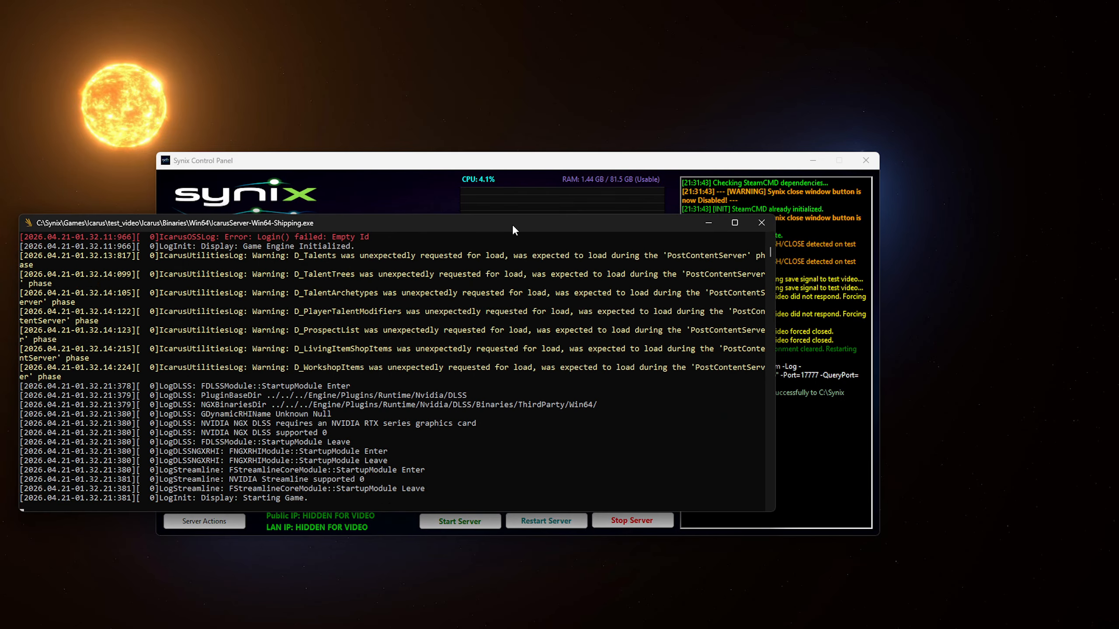
# - Switch between the Synix window and the Icarus console to read the log until Icarus shows Running
pyautogui.click(557, 454)
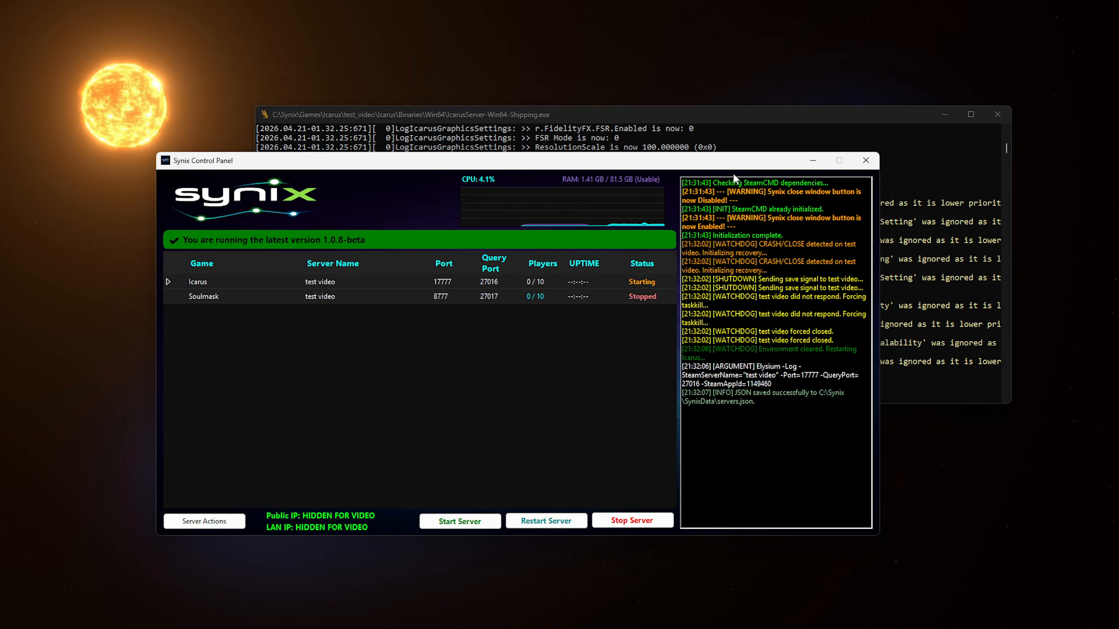
pyautogui.moveTo(733, 163); pyautogui.dragTo(669, 223)
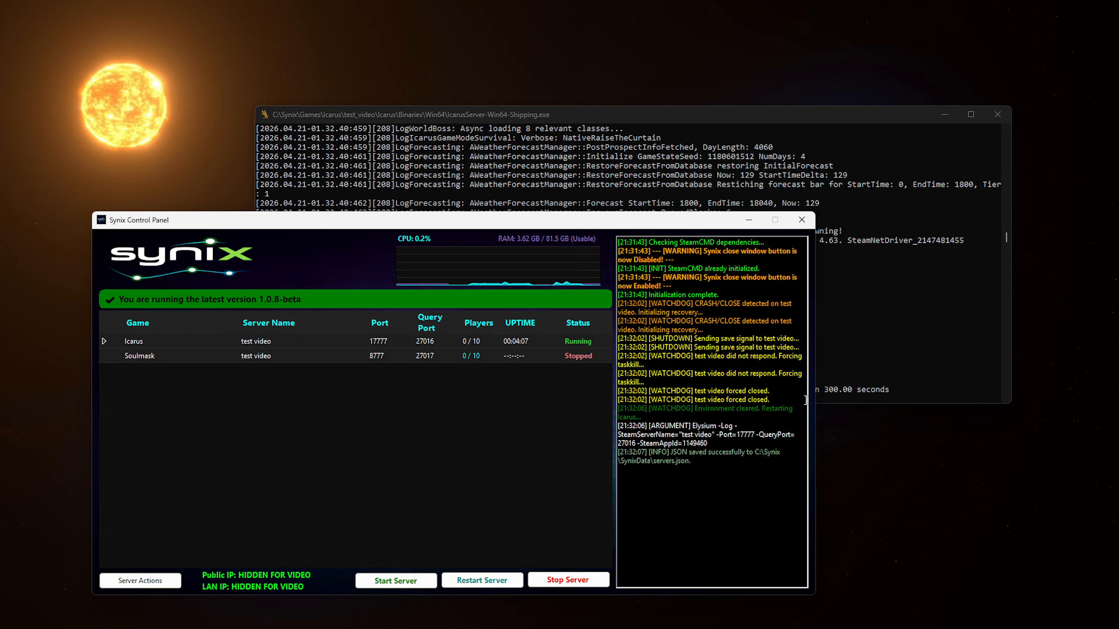
pyautogui.click(544, 142)
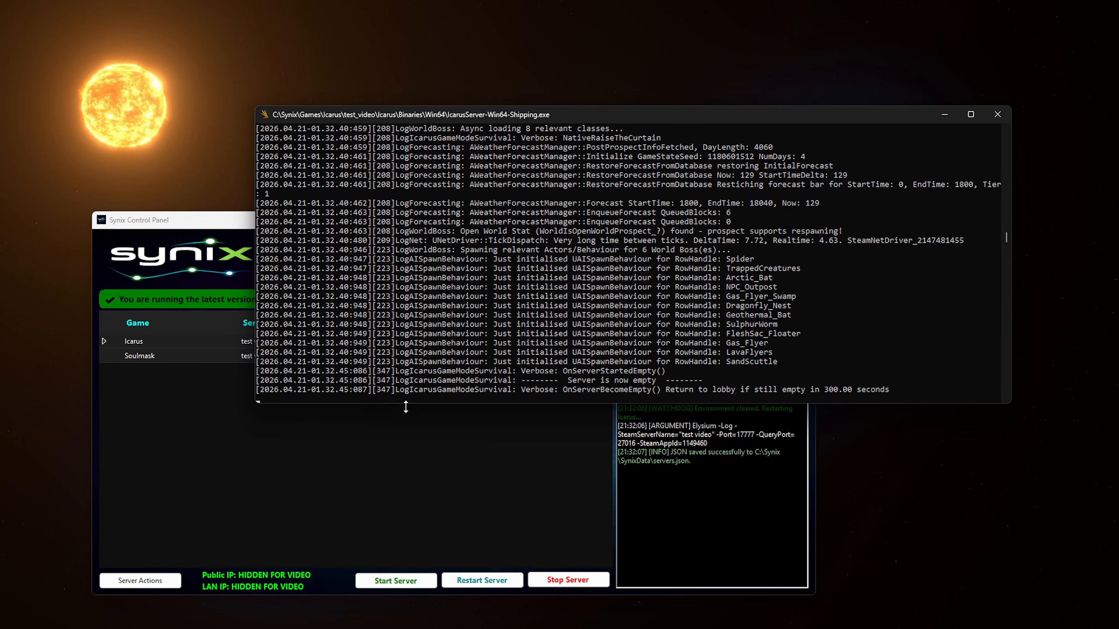
pyautogui.click(363, 492)
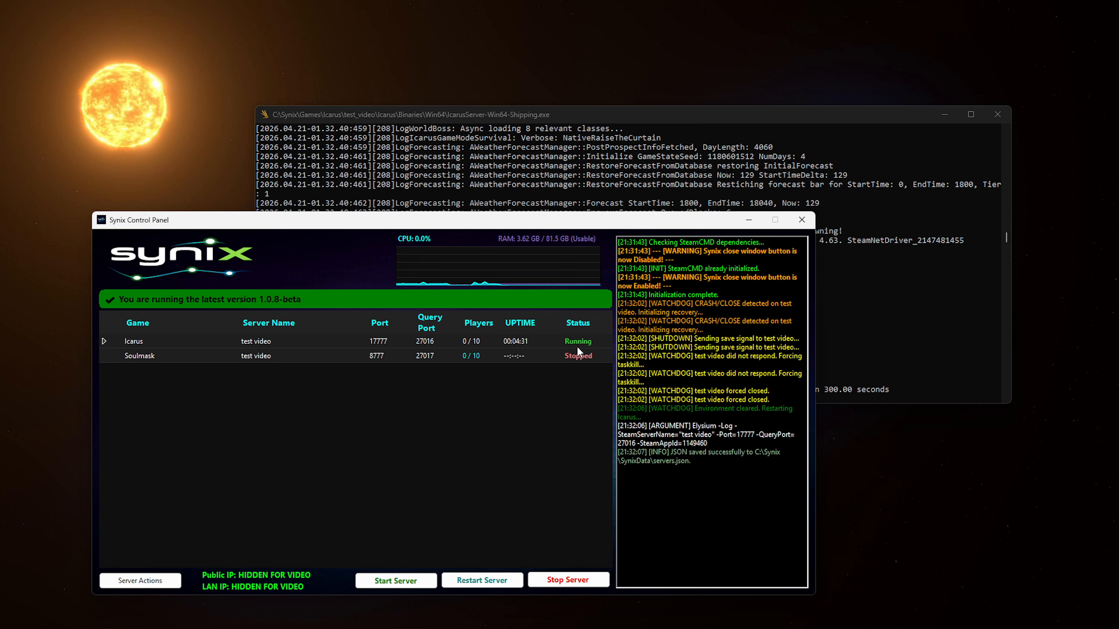
pyautogui.click(574, 162)
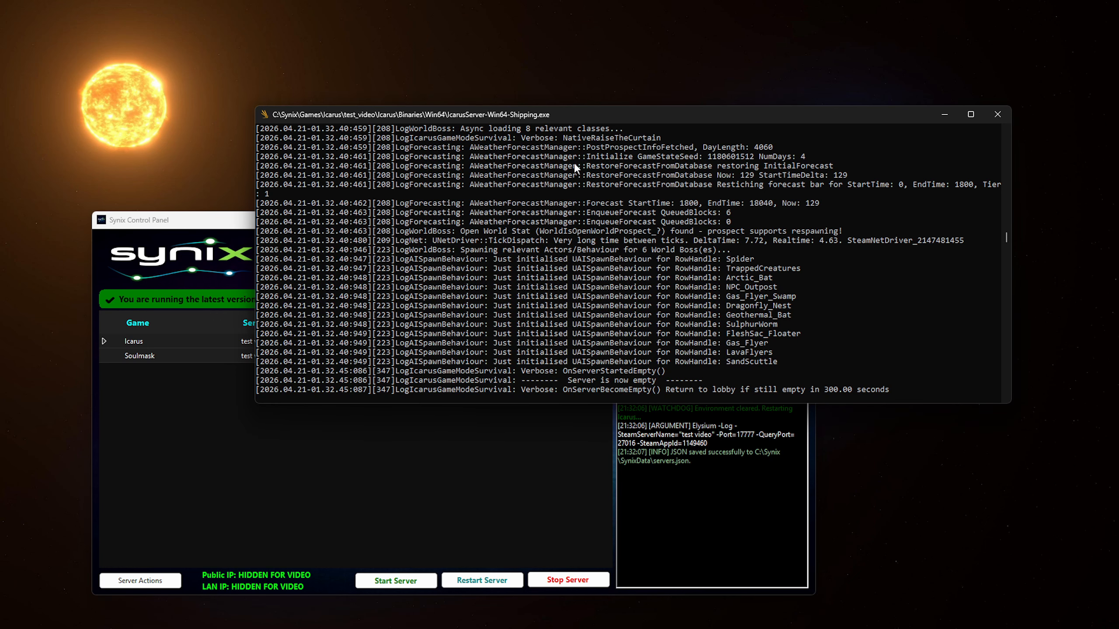
# - Run Connection Local Test on the Icarus test video server from Server Actions > Server Options
pyautogui.click(449, 443)
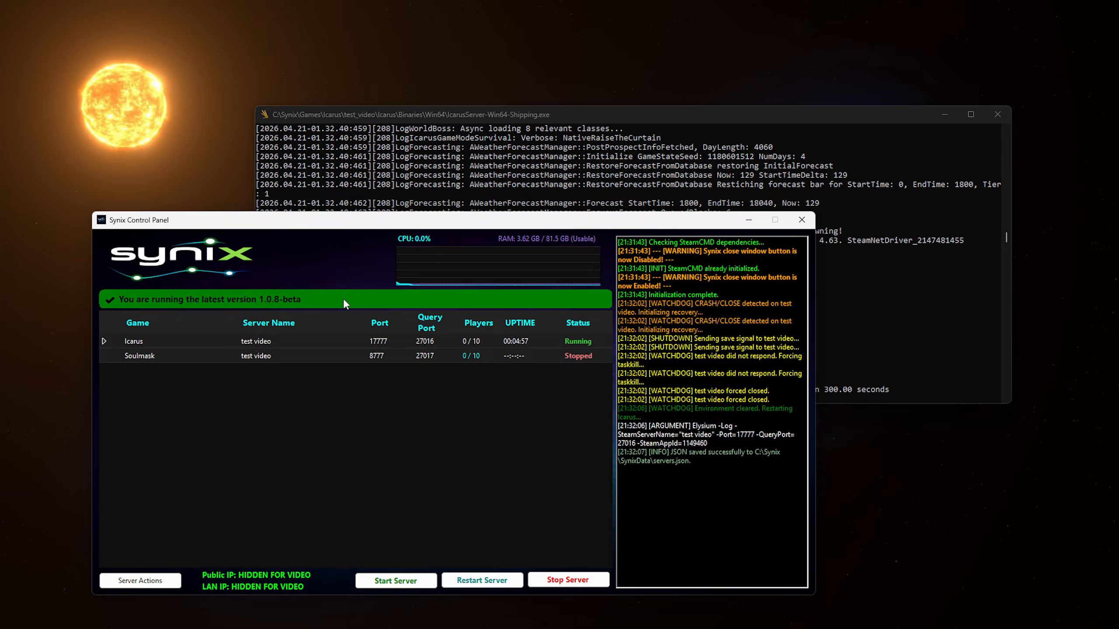
pyautogui.moveTo(284, 220)
pyautogui.mouseDown()
pyautogui.moveTo(287, 232)
pyautogui.moveTo(297, 211)
pyautogui.mouseUp()
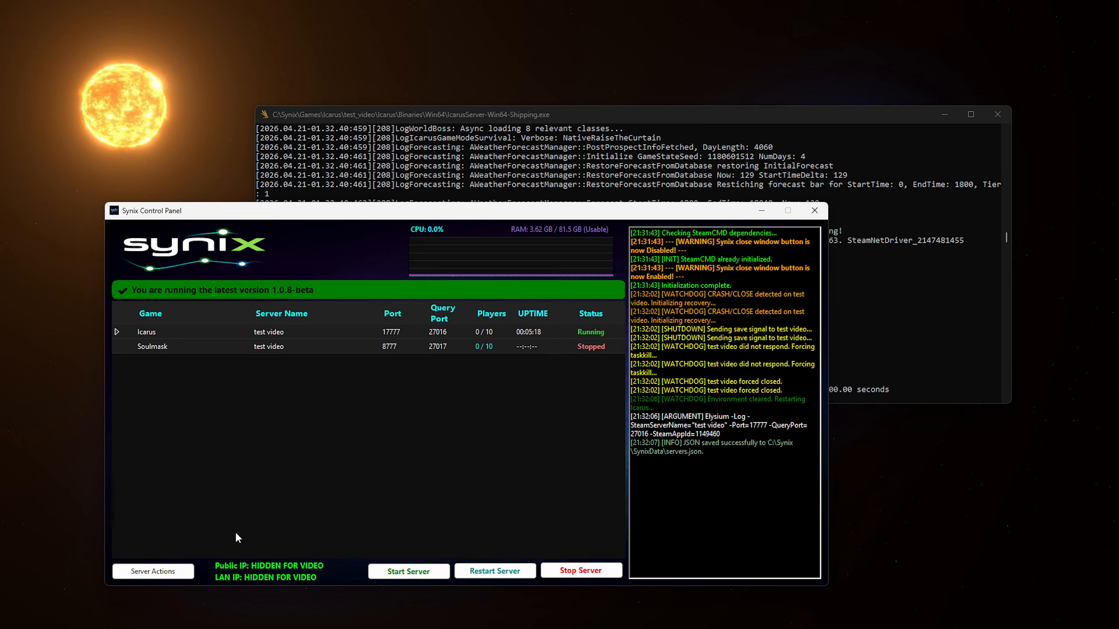
pyautogui.click(187, 569)
pyautogui.moveTo(179, 539)
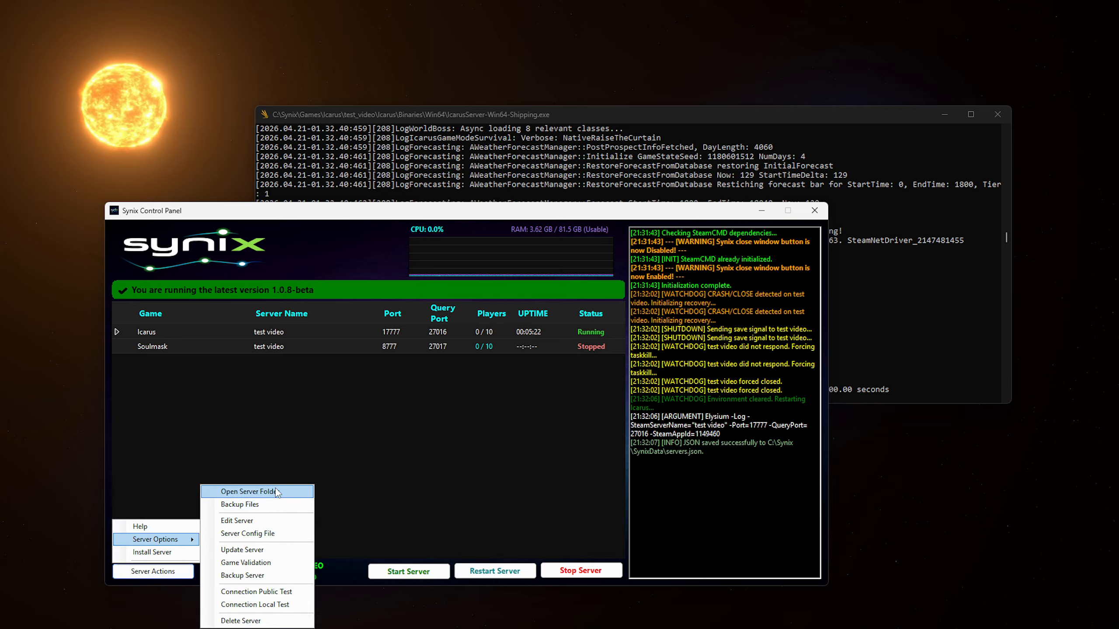
pyautogui.click(289, 601)
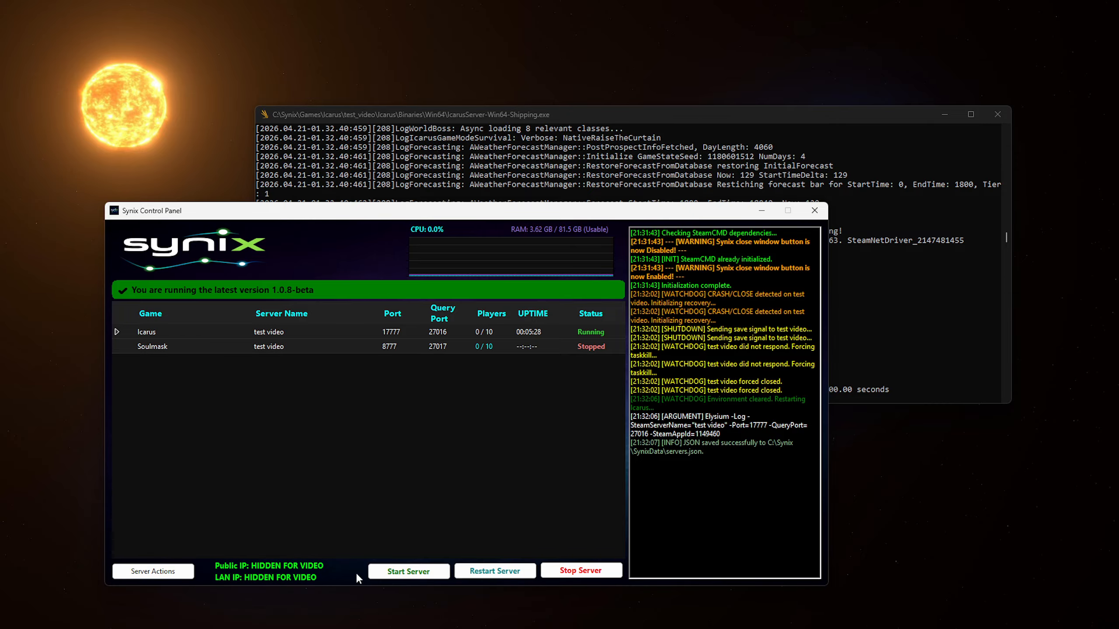
pyautogui.moveTo(360, 216); pyautogui.dragTo(393, 225)
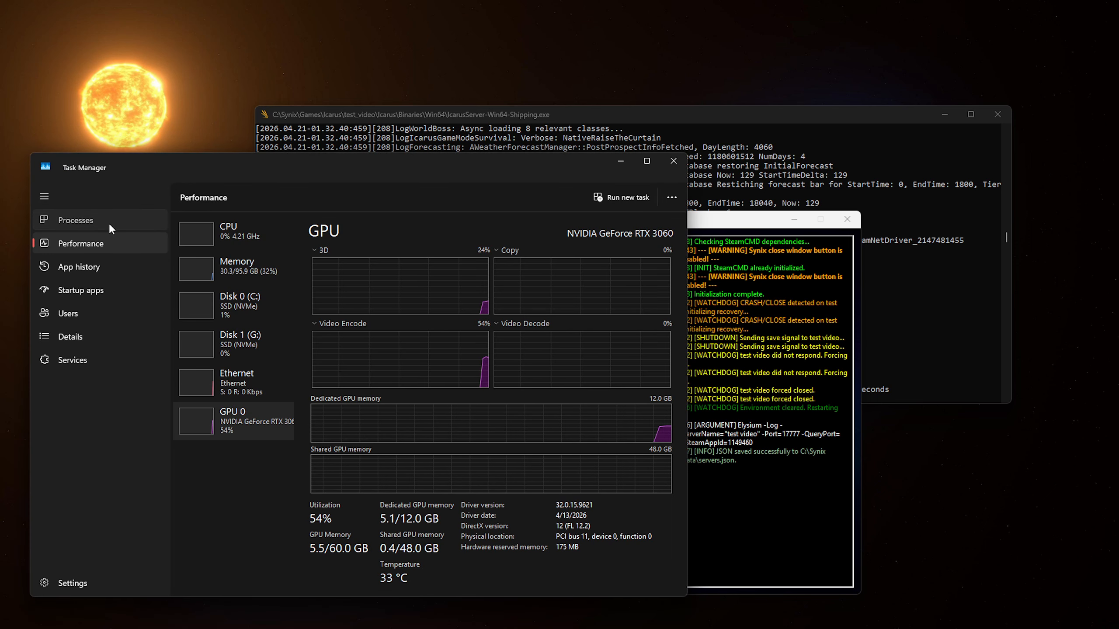
pyautogui.click(108, 223)
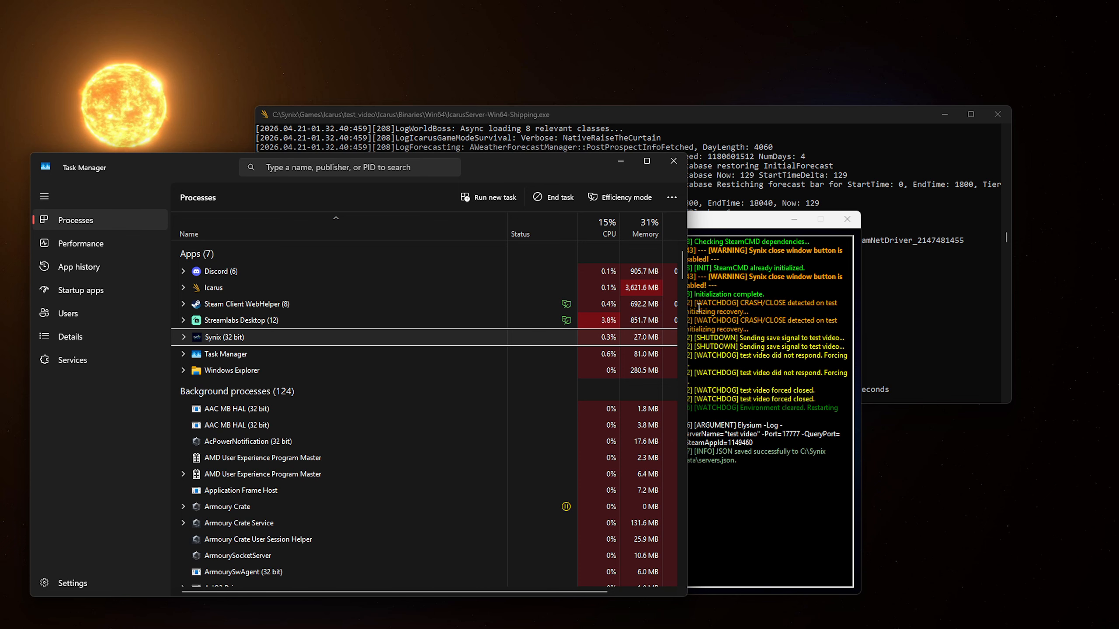
pyautogui.click(679, 162)
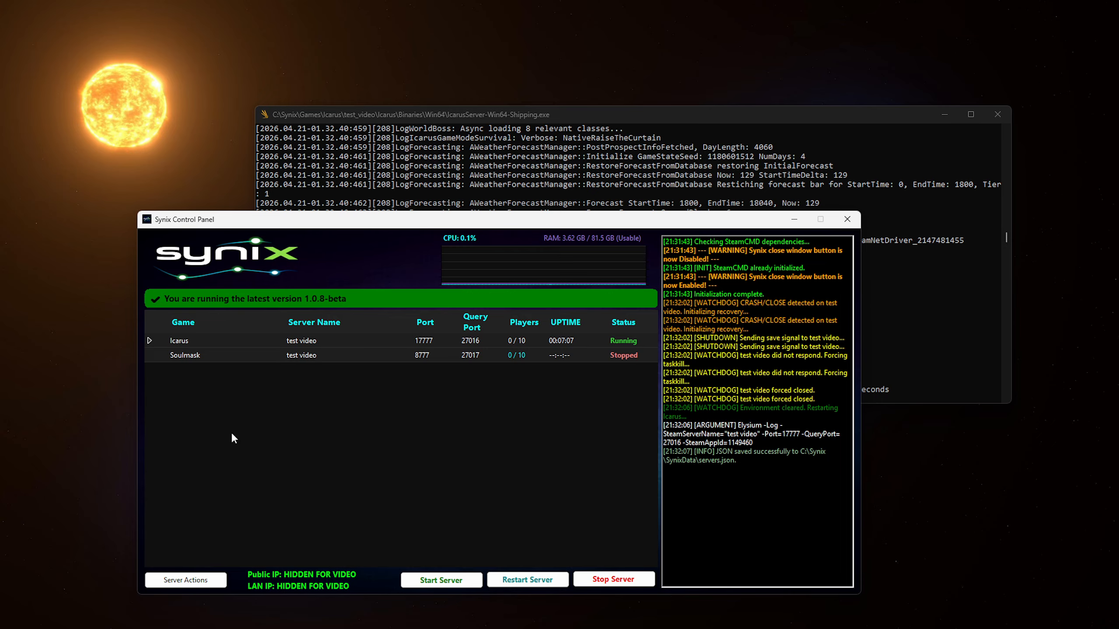
# - Open the server's backup files and navigate to BackupGames > Soulmask > test_video
pyautogui.click(185, 580)
pyautogui.moveTo(193, 547)
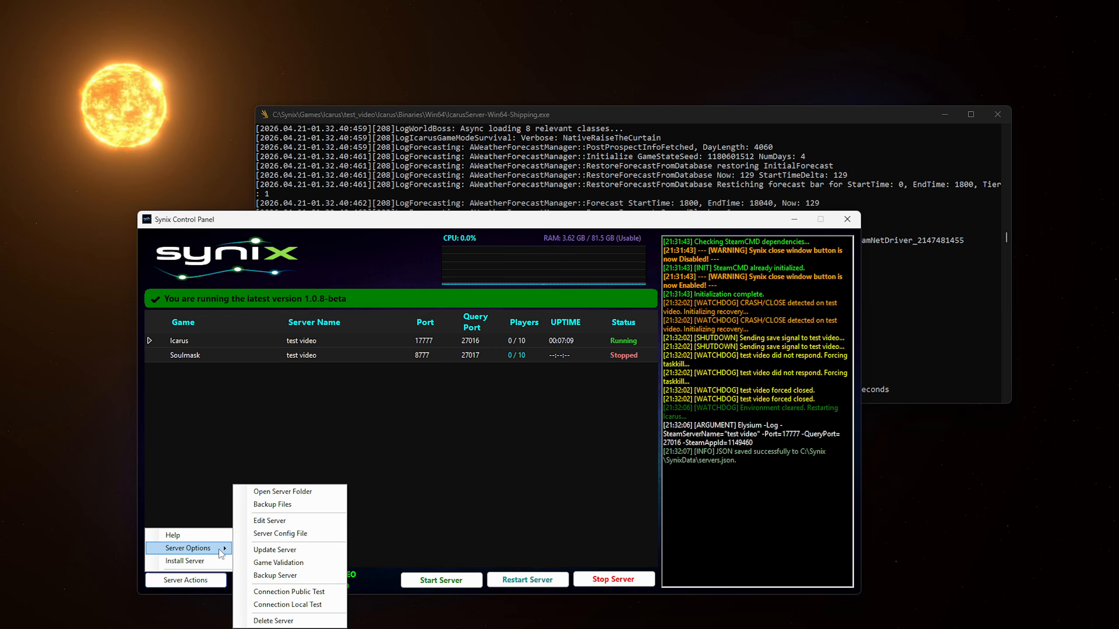
pyautogui.click(310, 509)
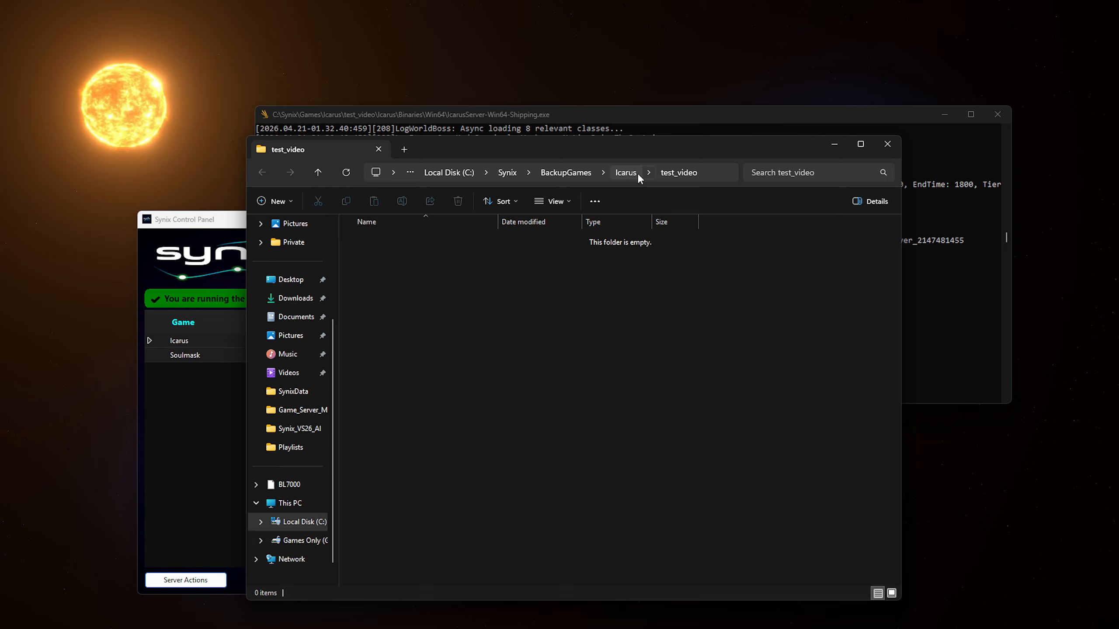
pyautogui.click(589, 172)
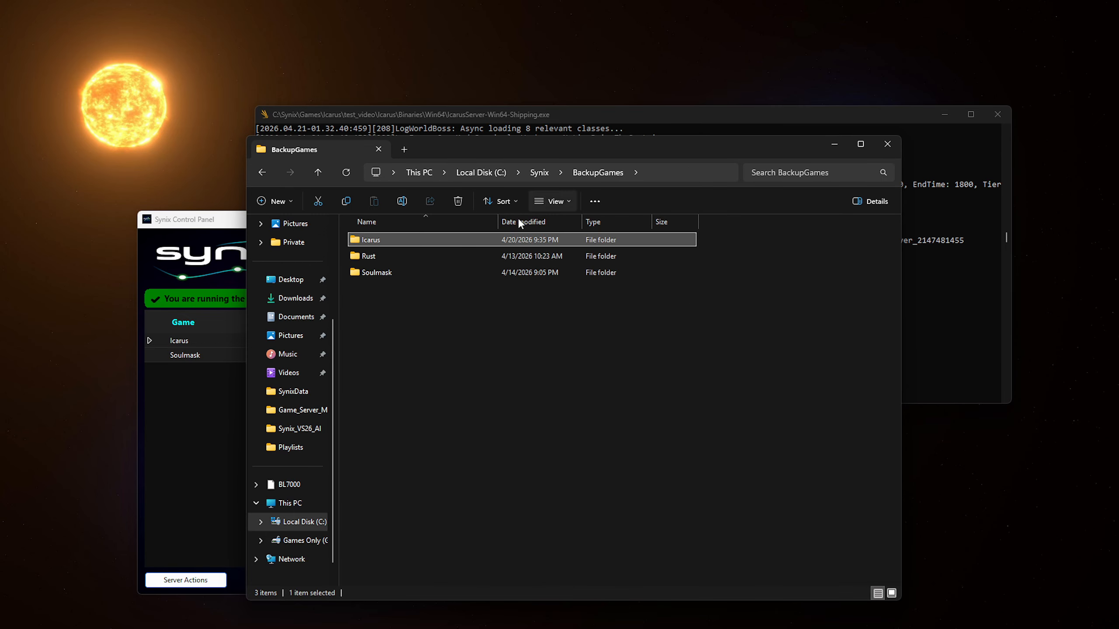
pyautogui.doubleClick(425, 269)
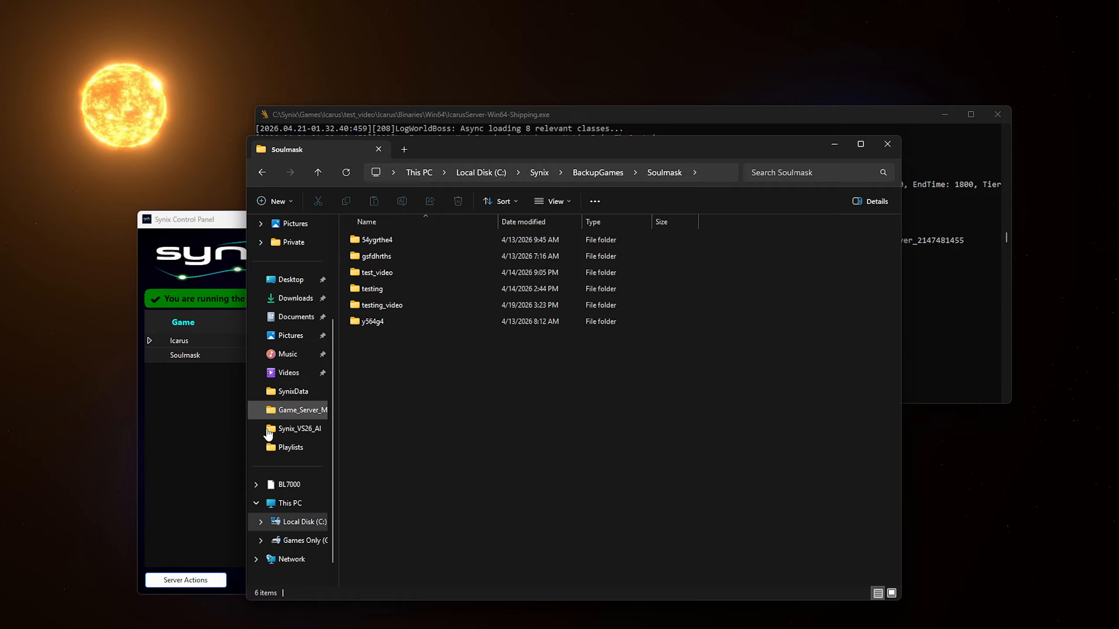
pyautogui.doubleClick(402, 271)
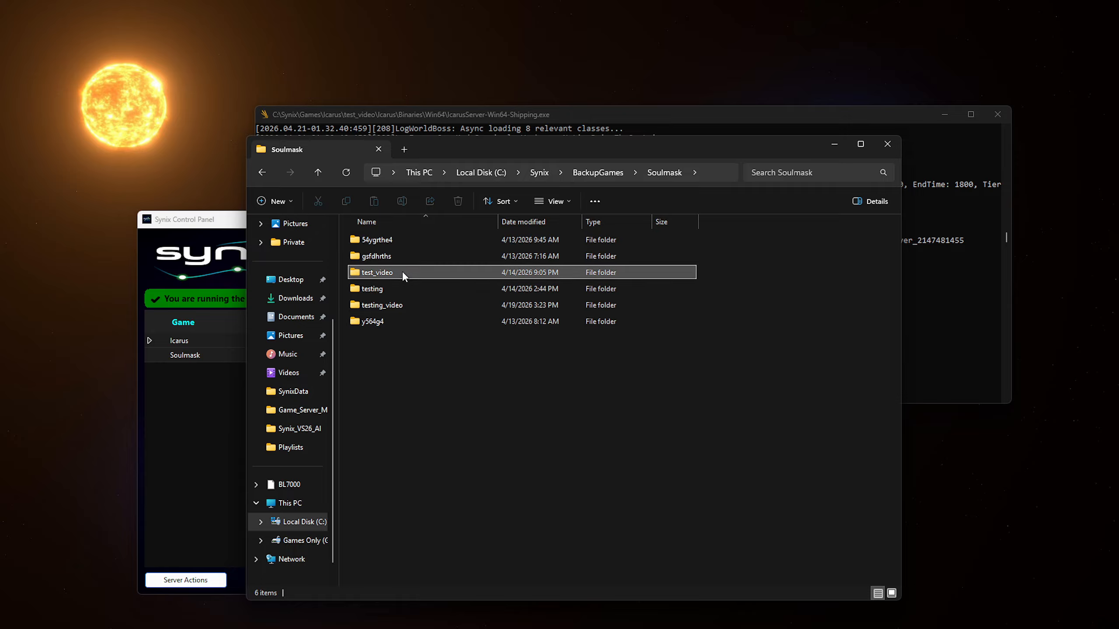
# - Open the backup_2026_04_15_010519 zip and browse its 17 items, including the WS folder
pyautogui.click(404, 243)
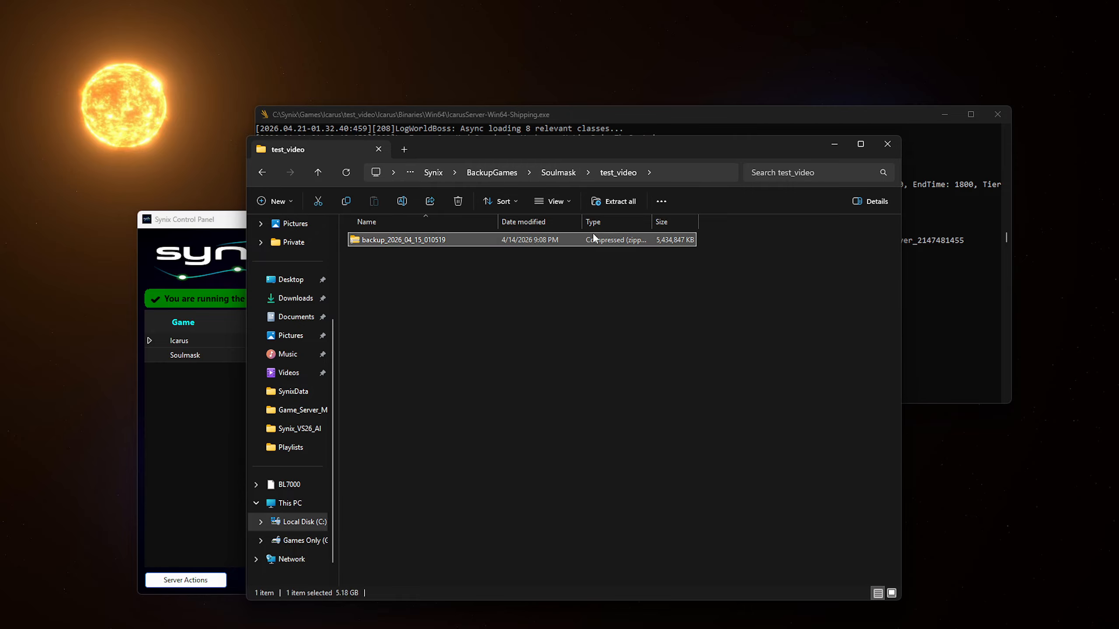
pyautogui.doubleClick(565, 241)
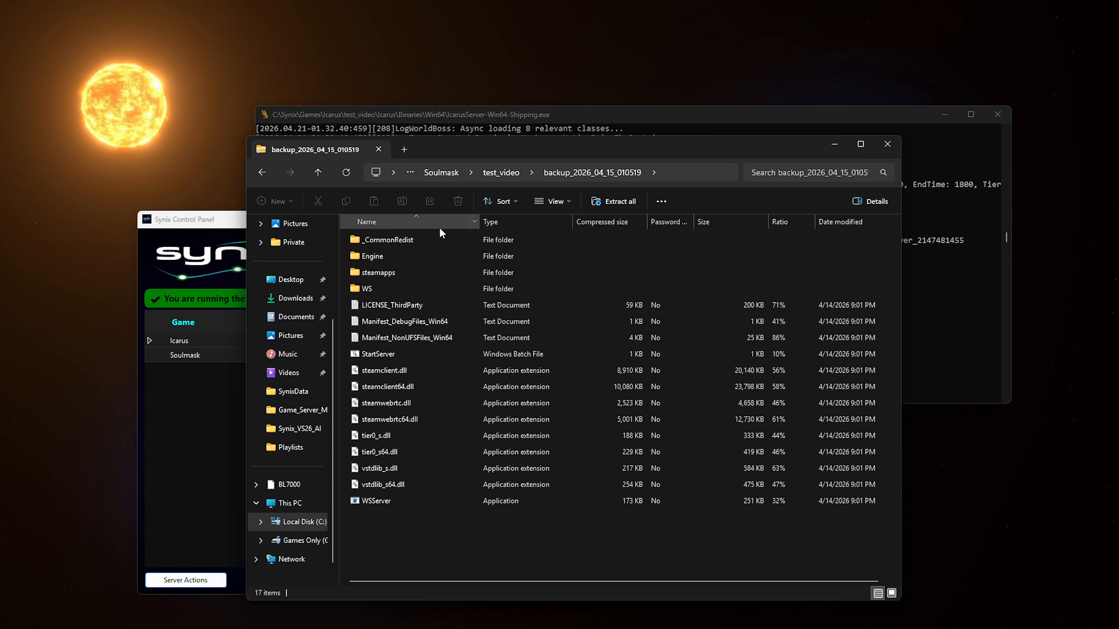
pyautogui.moveTo(388, 529); pyautogui.dragTo(714, 225)
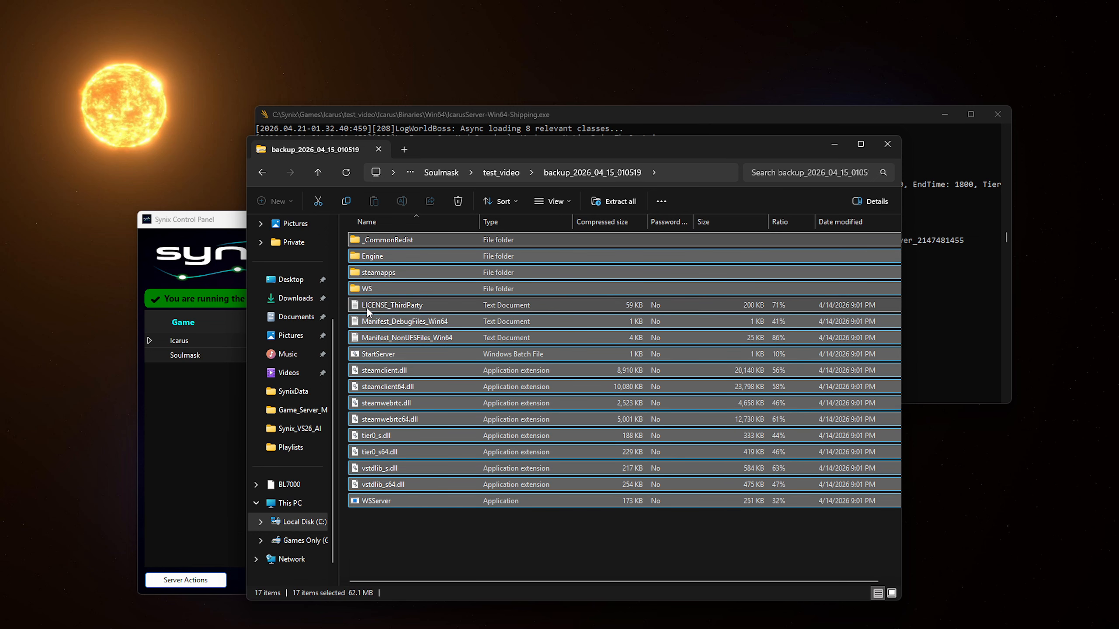
pyautogui.click(392, 287)
pyautogui.doubleClick(393, 287)
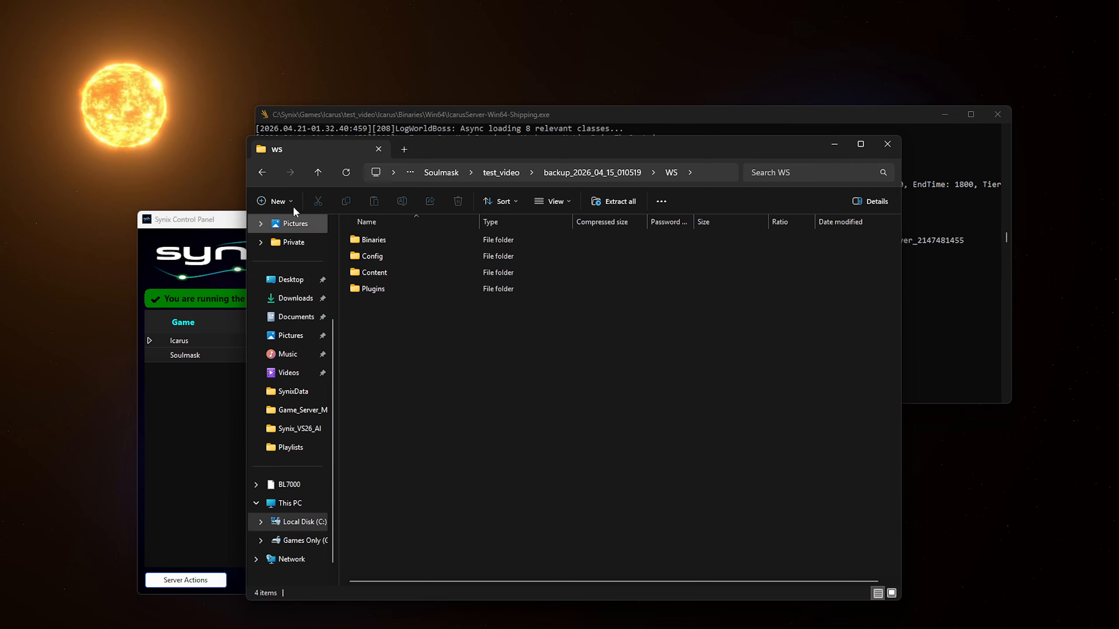
pyautogui.click(255, 173)
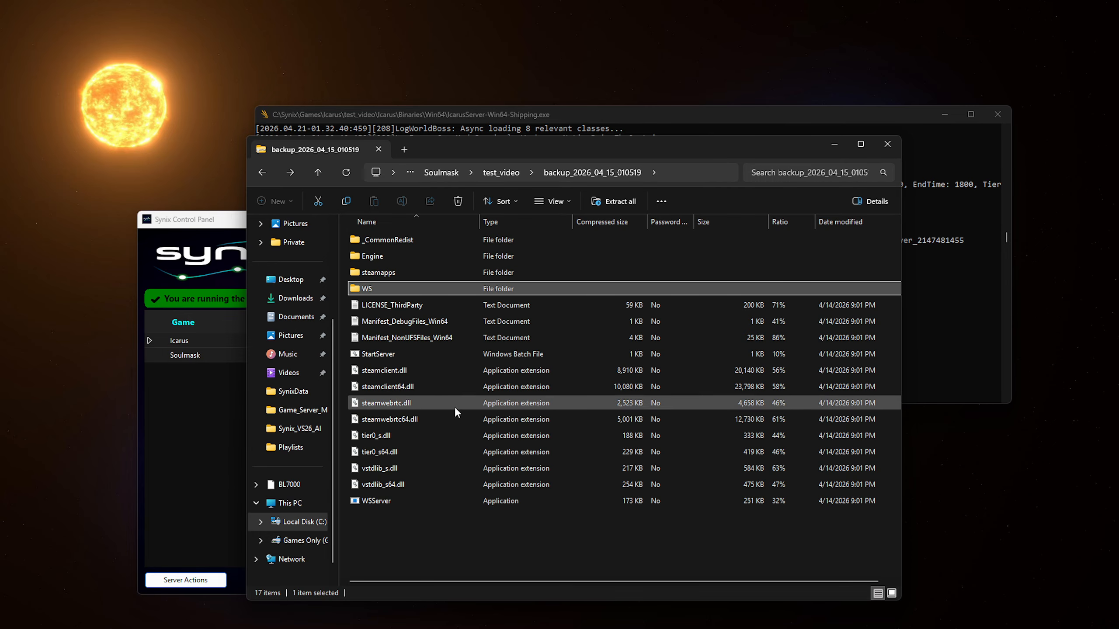
pyautogui.click(393, 541)
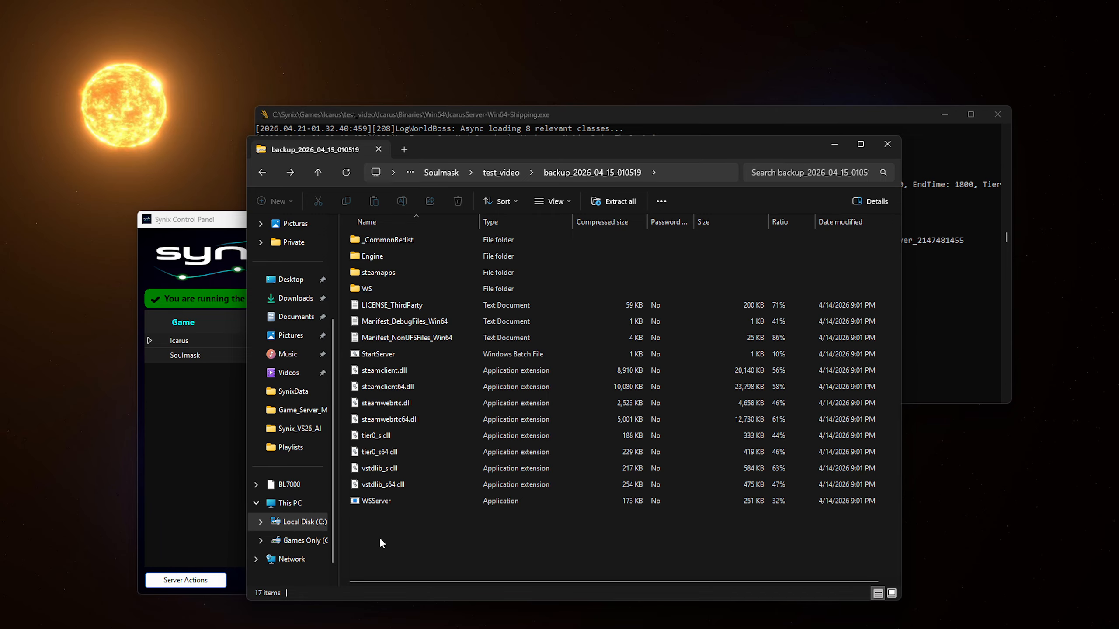
pyautogui.moveTo(380, 535); pyautogui.dragTo(734, 238)
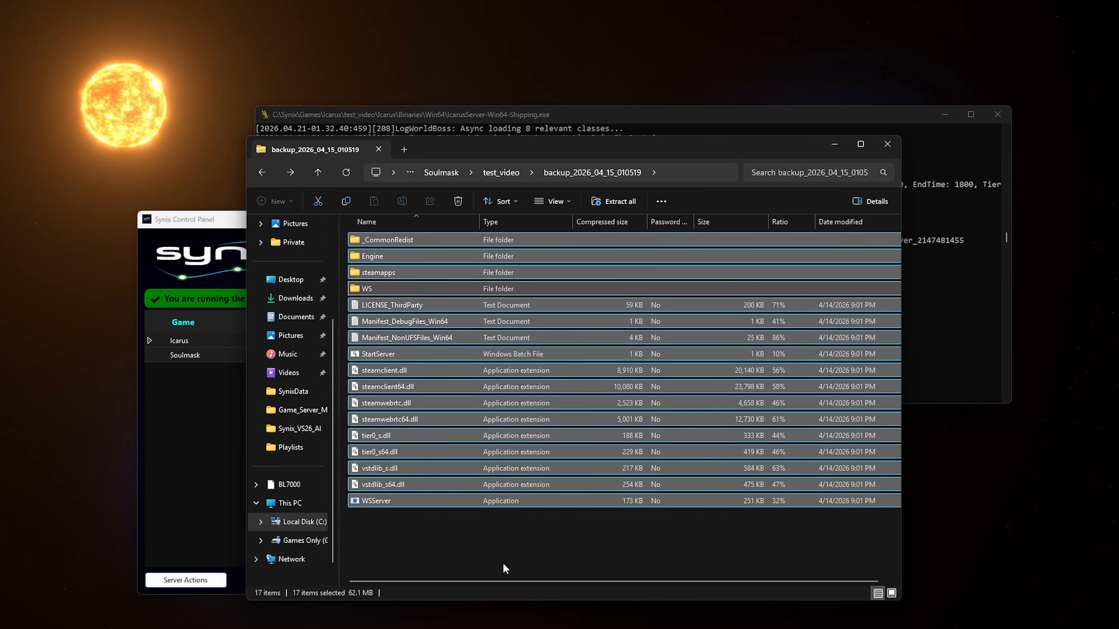
# - Return to test_video, then go up to C:\Synix and open its Games folder
pyautogui.click(263, 172)
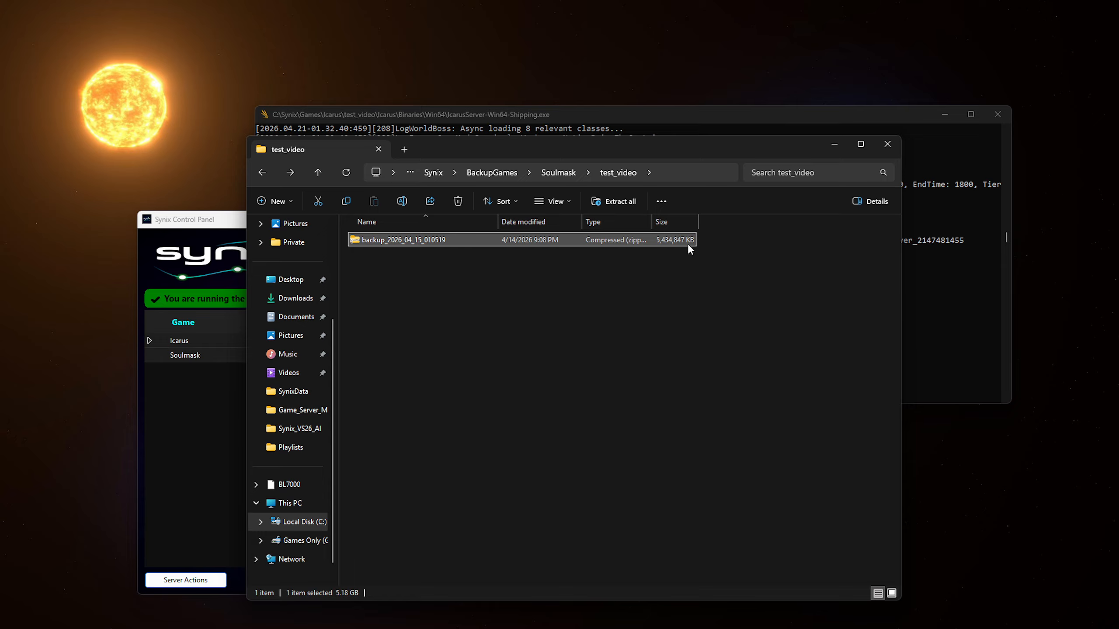
pyautogui.click(599, 467)
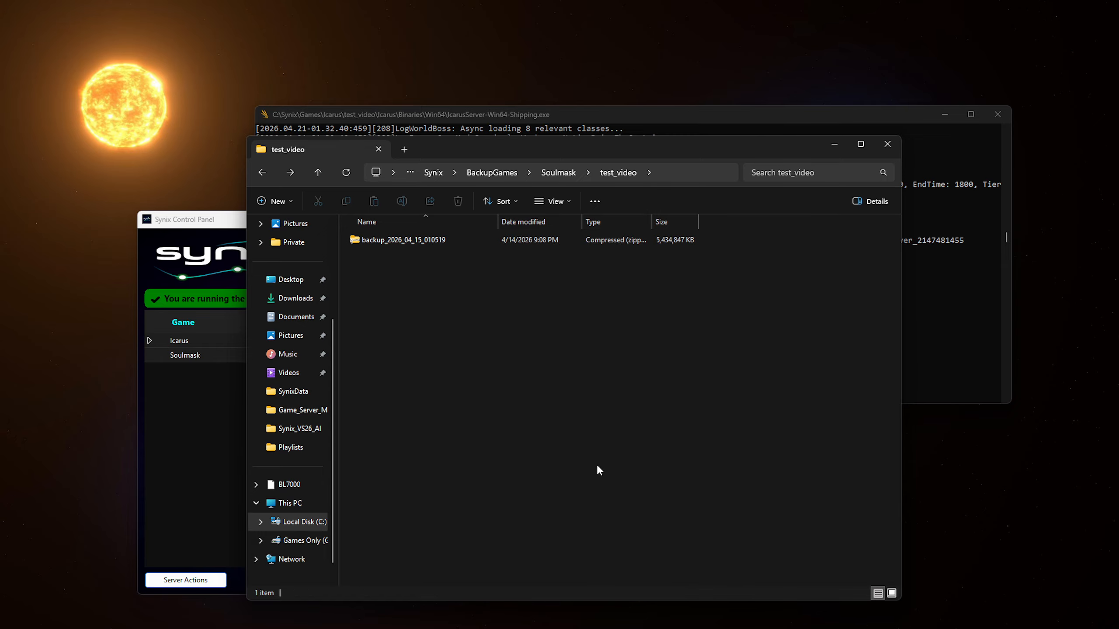
pyautogui.moveTo(577, 150); pyautogui.dragTo(395, 90)
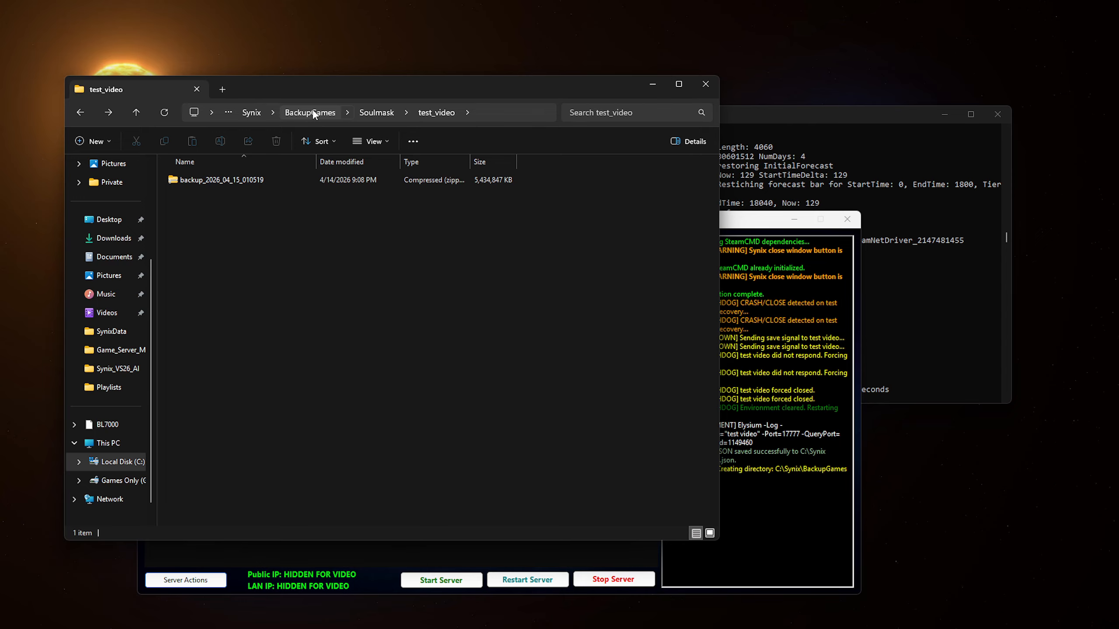
pyautogui.click(250, 113)
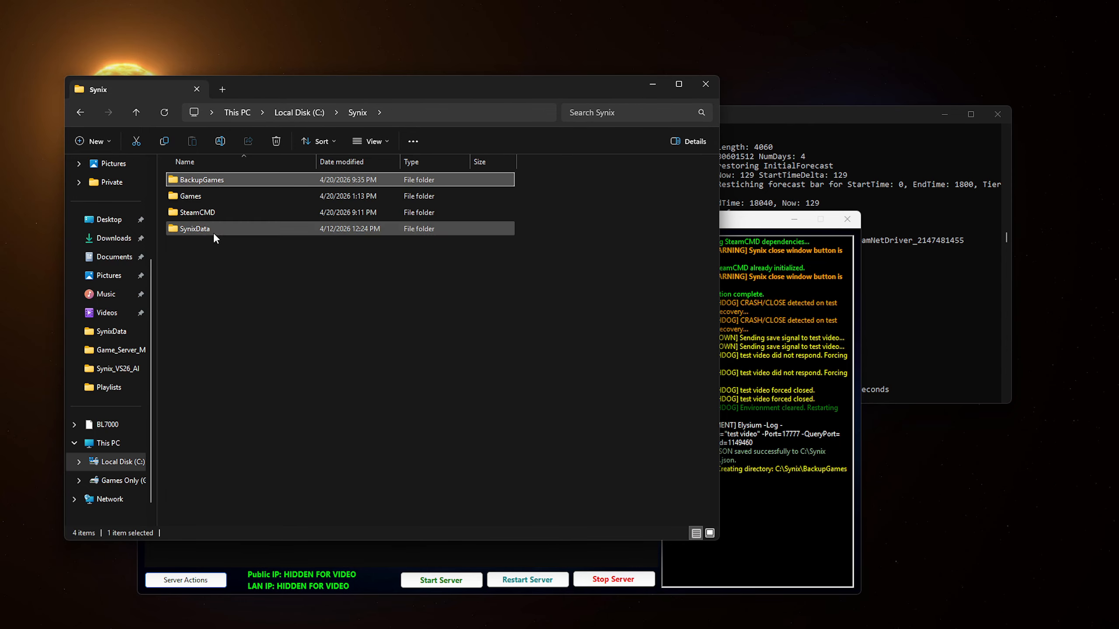
pyautogui.click(225, 213)
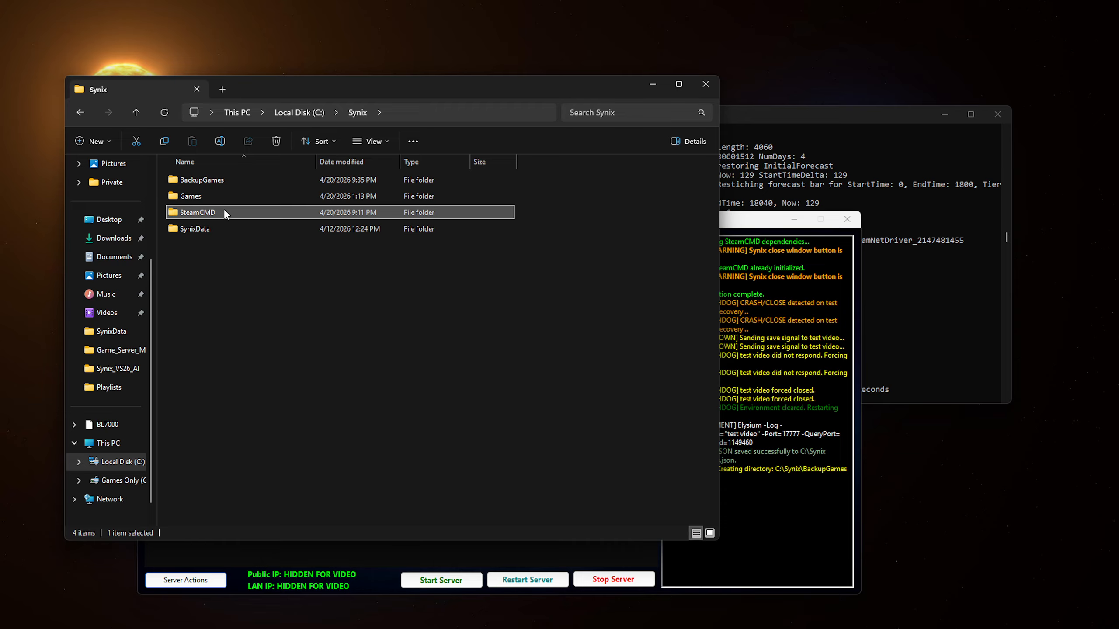
pyautogui.doubleClick(254, 194)
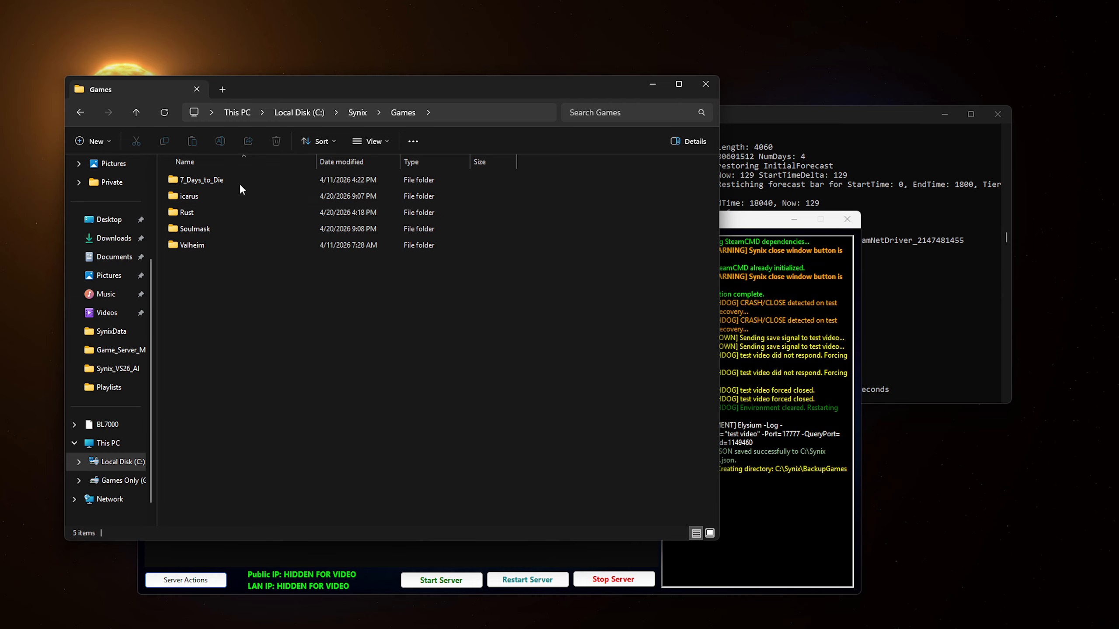